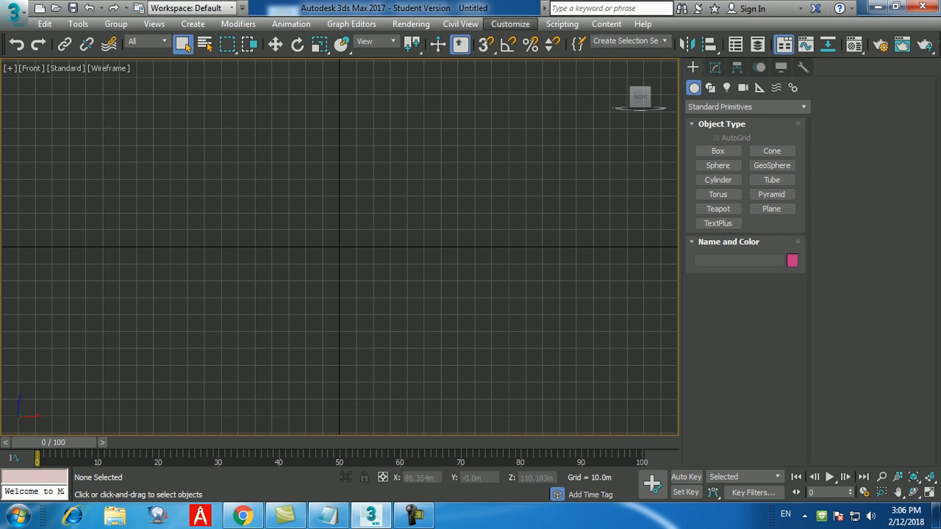
# Set both the metric display units and the system unit scale to millimeters.
pyautogui.click(510, 23)
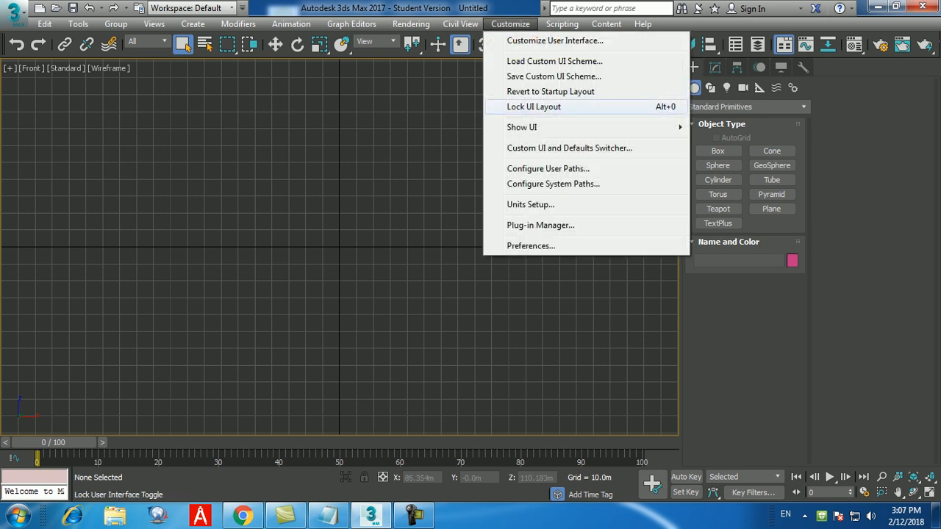
pyautogui.click(530, 204)
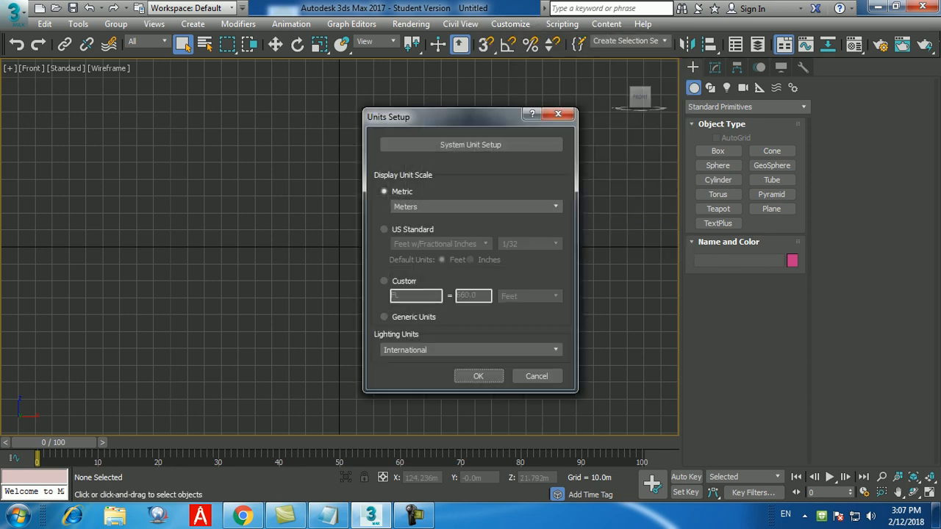
pyautogui.click(476, 207)
pyautogui.click(456, 218)
pyautogui.click(470, 145)
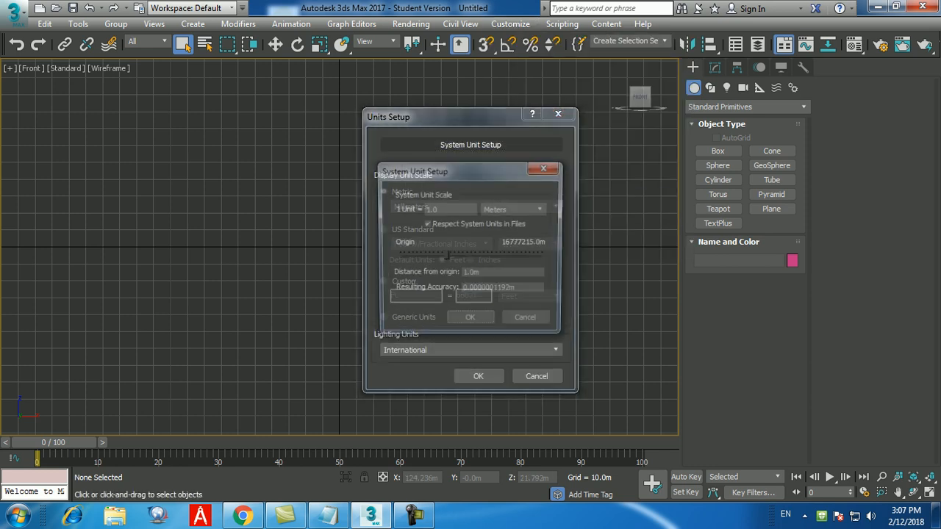
pyautogui.moveTo(434, 172); pyautogui.dragTo(581, 144)
pyautogui.click(664, 184)
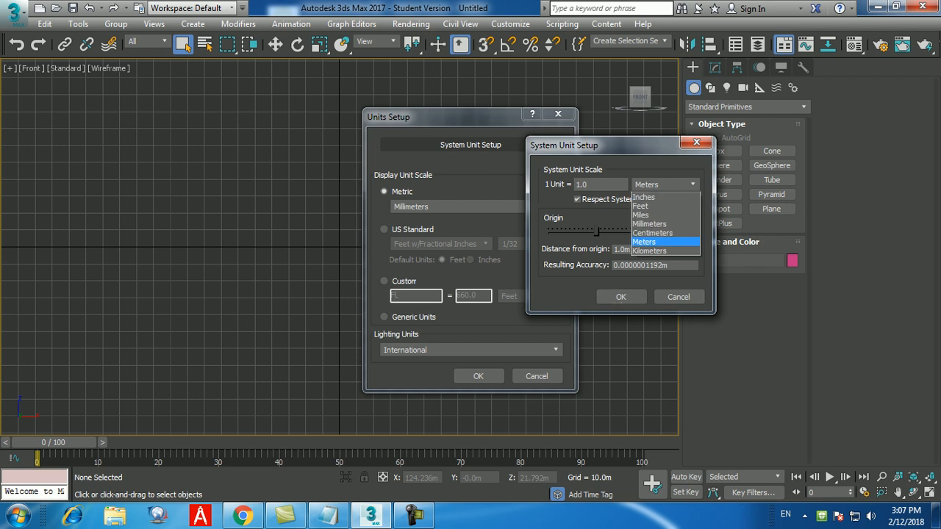
pyautogui.click(649, 208)
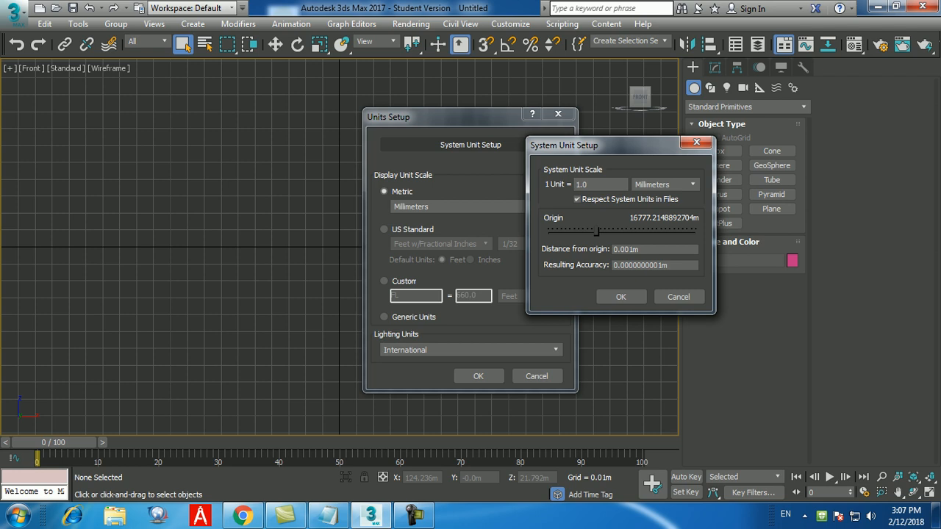
pyautogui.click(621, 296)
pyautogui.click(485, 376)
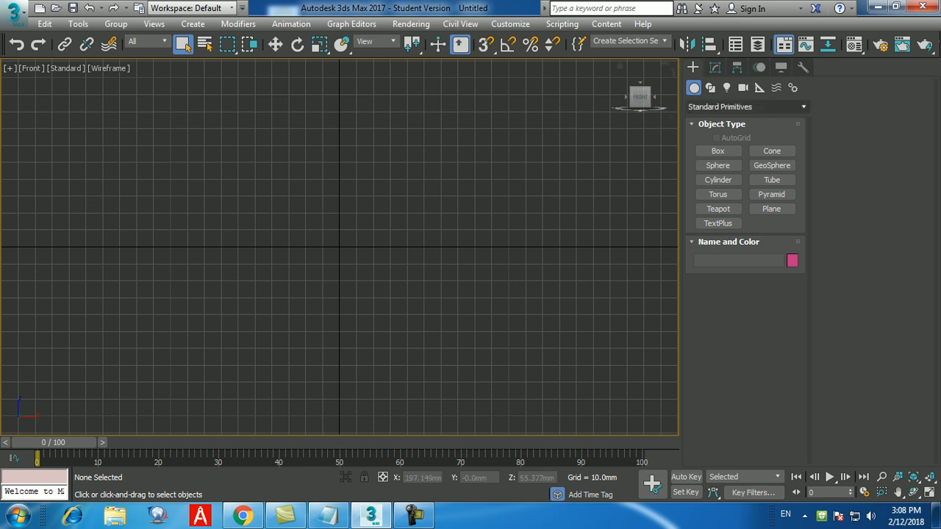
# Create a rectangle spline centred at the origin with a length of 50 mm and a width of 400 mm.
pyautogui.click(710, 87)
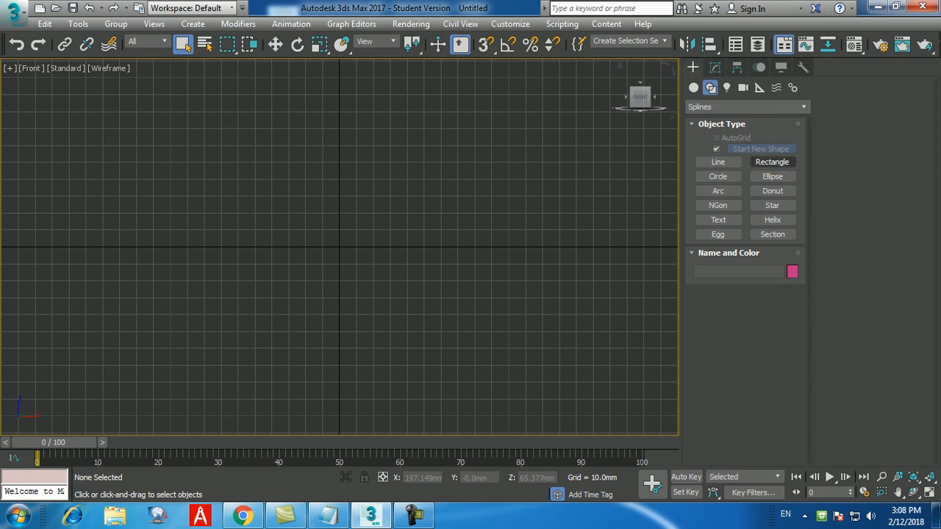
pyautogui.click(772, 162)
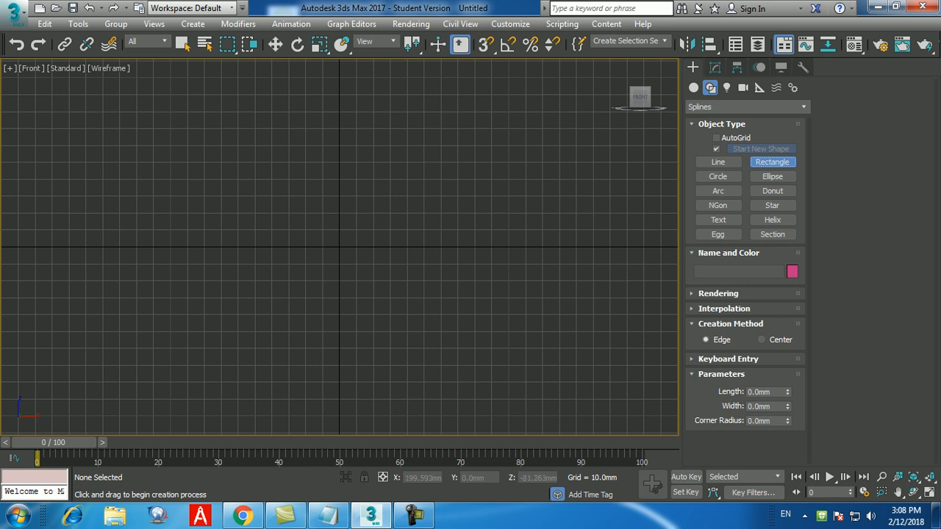
pyautogui.doubleClick(759, 391)
pyautogui.write('50')
pyautogui.press('Return')
pyautogui.press('Tab')
pyautogui.write('400')
pyautogui.press('Return')
pyautogui.click(728, 359)
pyautogui.doubleClick(756, 403)
pyautogui.write('50')
pyautogui.press('Tab')
pyautogui.write('400')
pyautogui.press('Return')
pyautogui.click(744, 449)
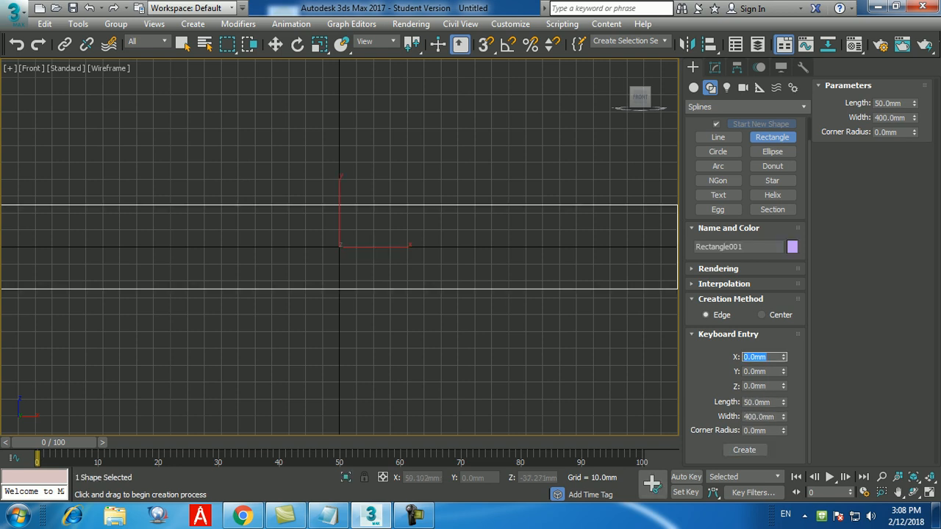
pyautogui.scroll(-5, 426, 322)
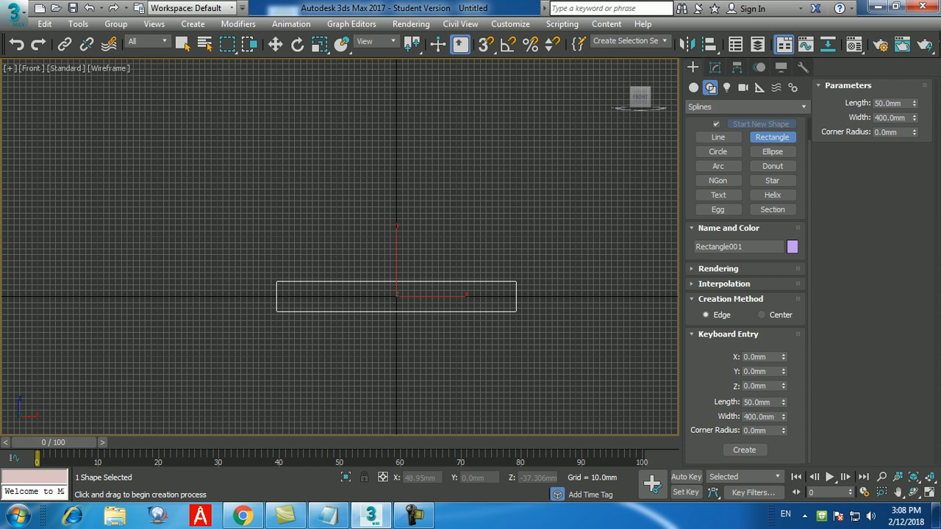
pyautogui.rightClick(426, 319)
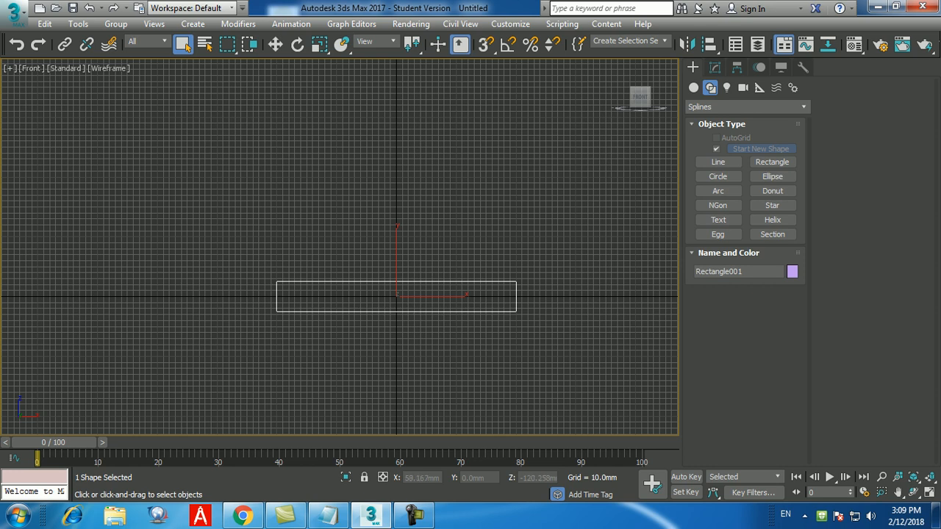
# Change the rectangle's length to 400 mm and its width to 50 mm.
pyautogui.moveTo(421, 351); pyautogui.dragTo(410, 336, button='middle')
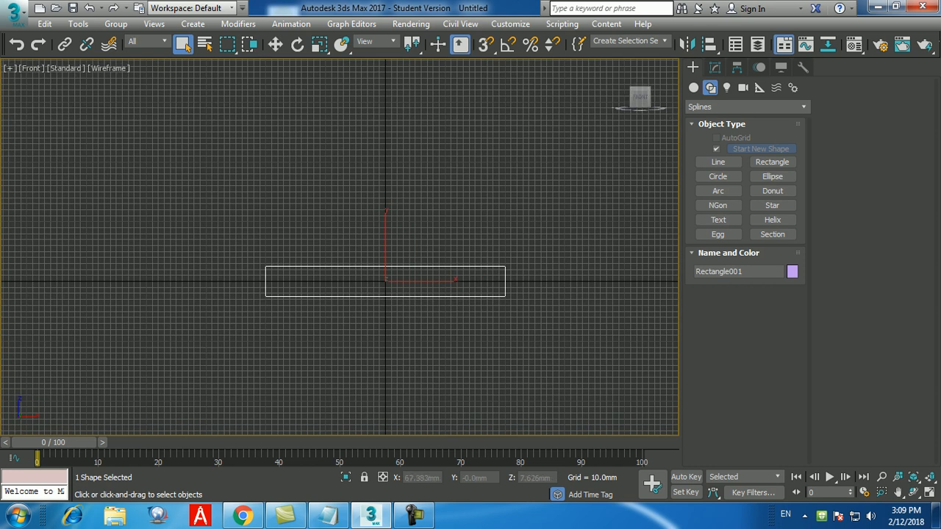
pyautogui.click(714, 67)
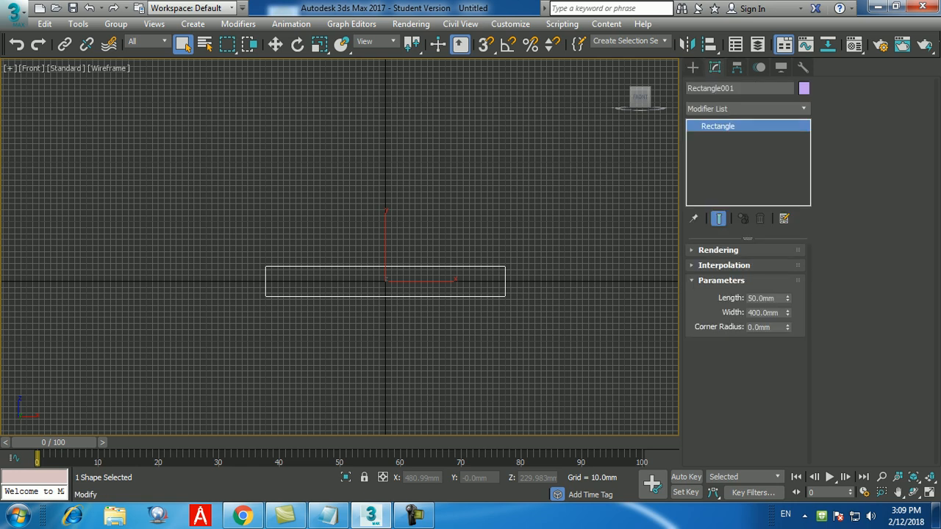
pyautogui.doubleClick(761, 299)
pyautogui.write('400')
pyautogui.press('Tab')
pyautogui.write('50')
pyautogui.press('Return')
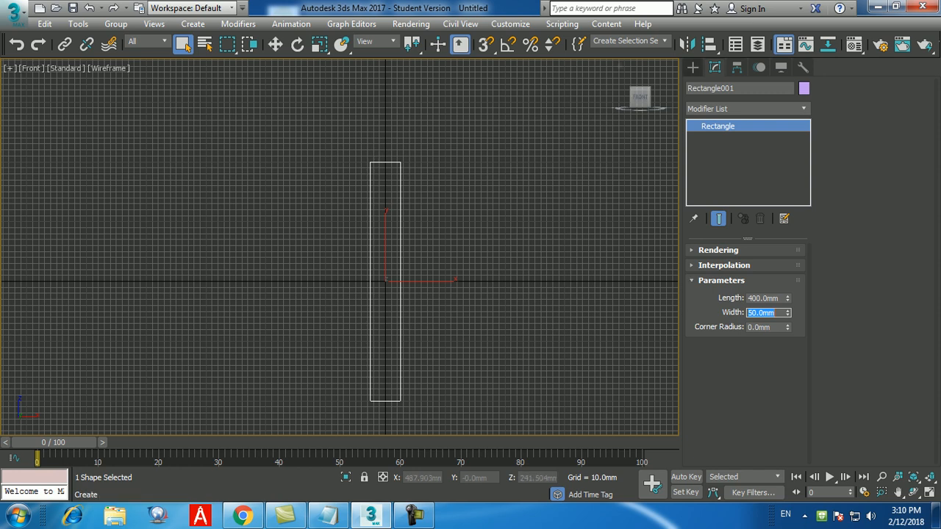
# Create a circle spline with a 150 mm radius centred at the origin.
pyautogui.click(692, 68)
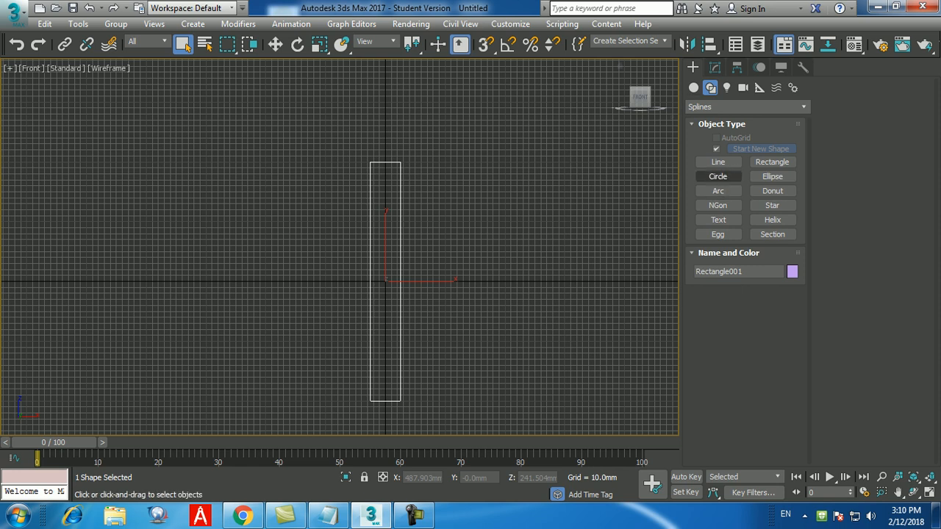
pyautogui.click(718, 176)
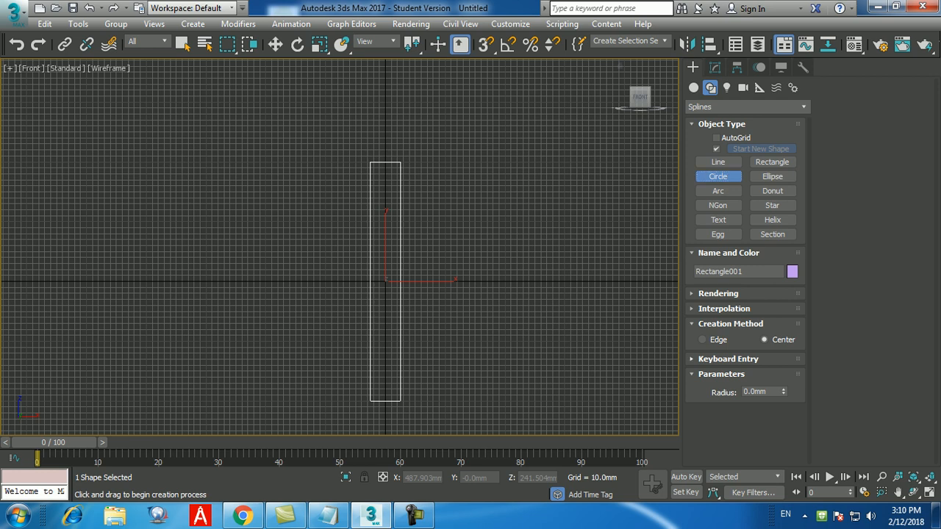
pyautogui.click(727, 360)
pyautogui.moveTo(768, 422); pyautogui.dragTo(724, 421)
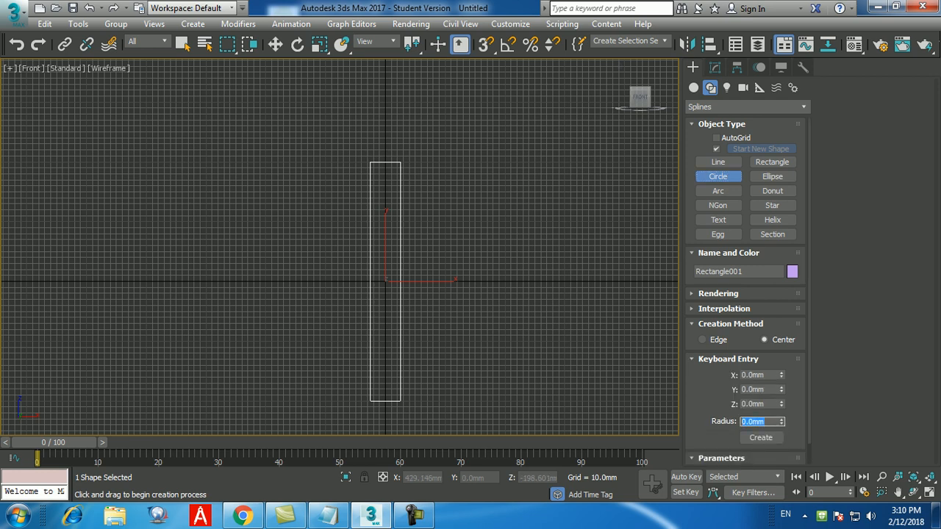
pyautogui.write('150')
pyautogui.press('Return')
pyautogui.click(761, 437)
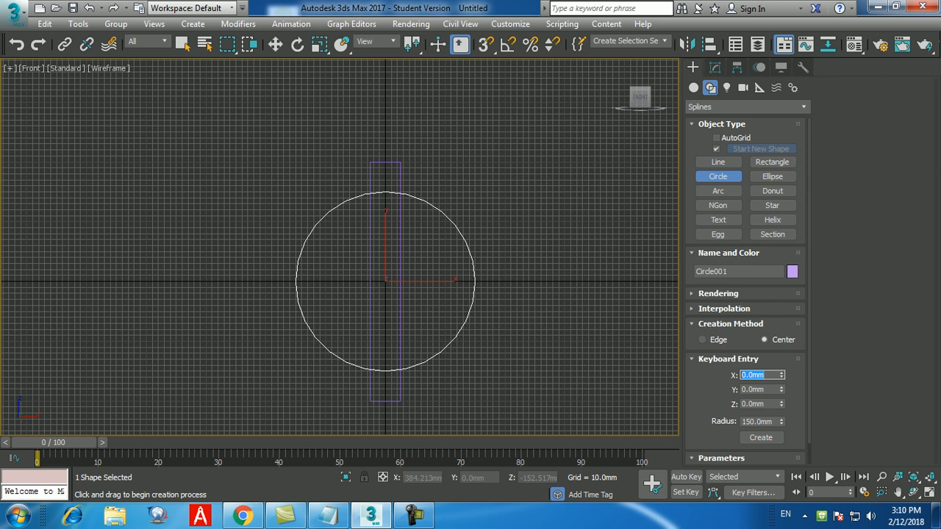
pyautogui.rightClick(615, 371)
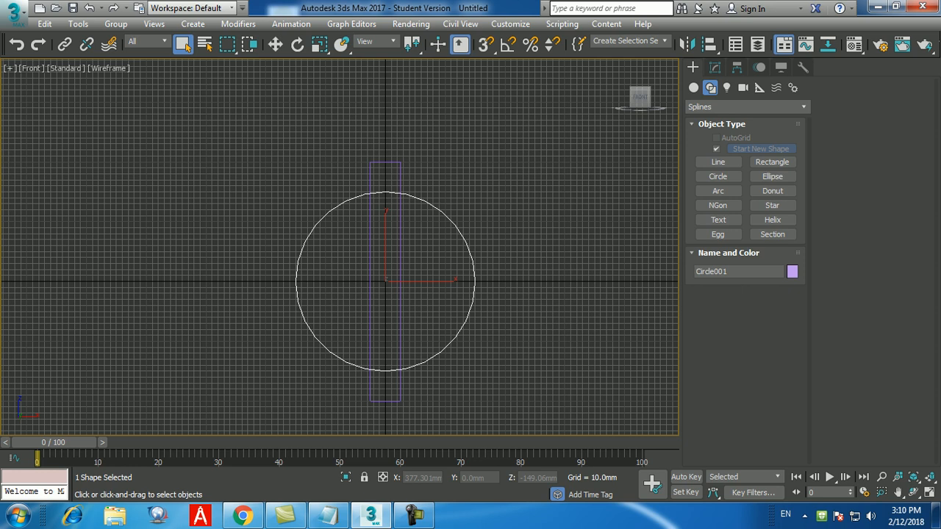
# Reduce the circle's radius, first to 75 mm and finally to 50 mm.
pyautogui.click(715, 67)
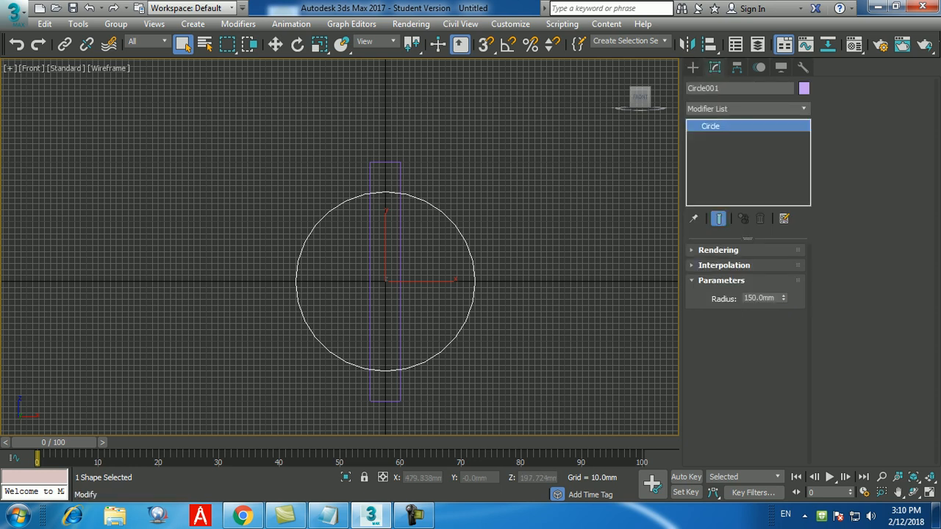
pyautogui.doubleClick(759, 298)
pyautogui.write('75')
pyautogui.press('Return')
pyautogui.write('50')
pyautogui.press('Return')
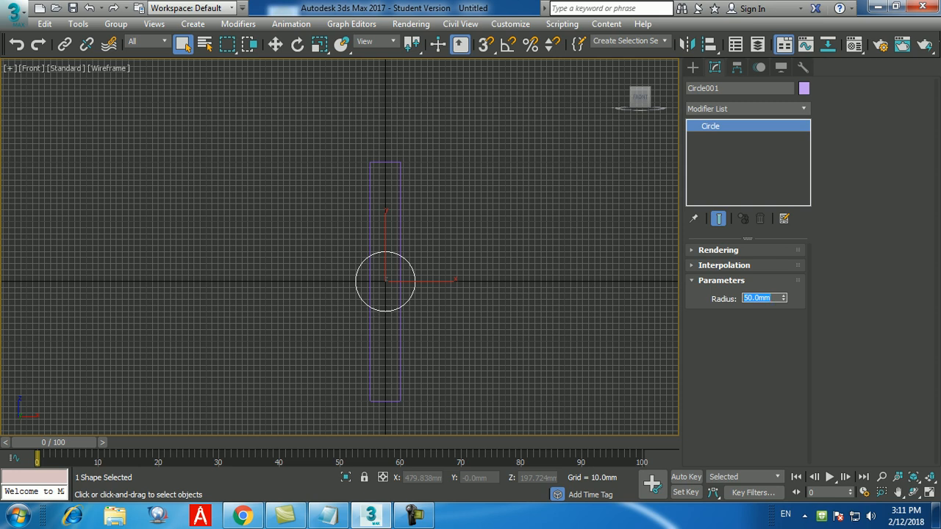
# Move the circle up to the rectangle's top edge by setting its Z position to 200 mm.
pyautogui.press('w')
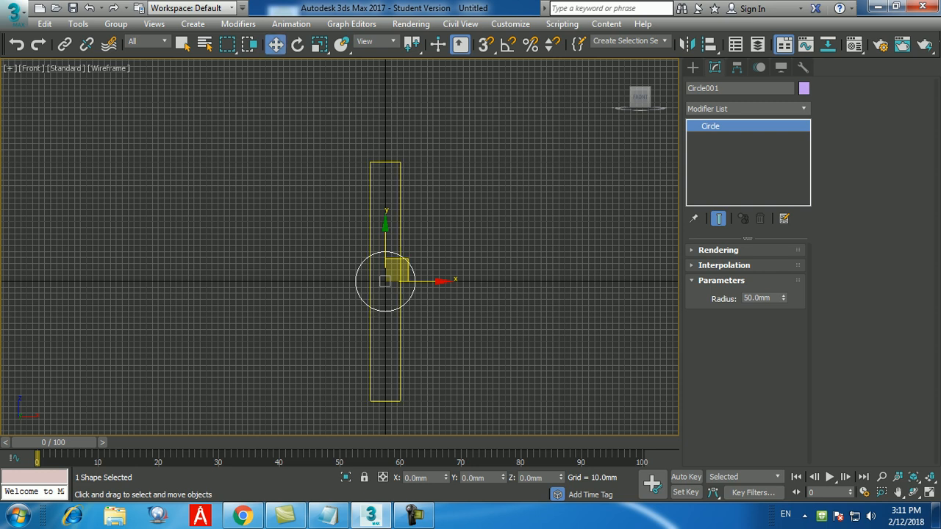
pyautogui.moveTo(545, 478); pyautogui.dragTo(519, 478)
pyautogui.write('200')
pyautogui.press('Return')
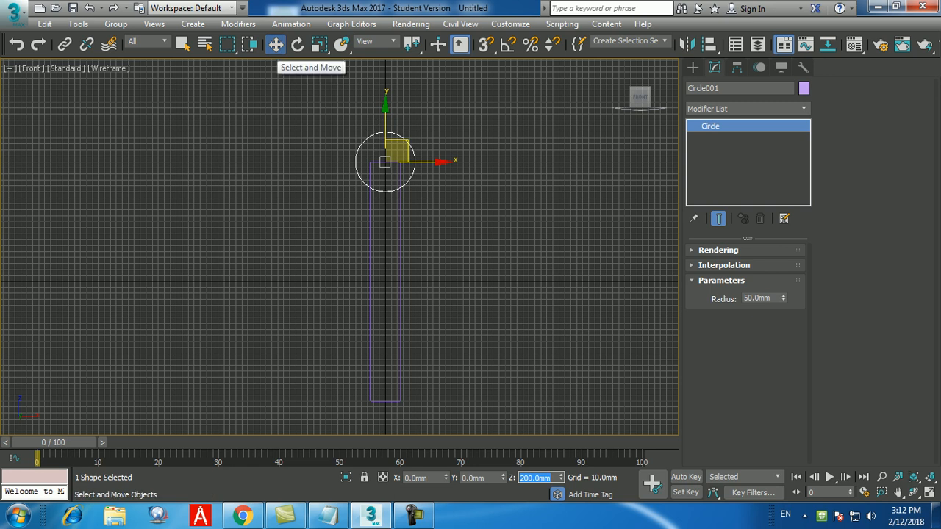
pyautogui.click(416, 517)
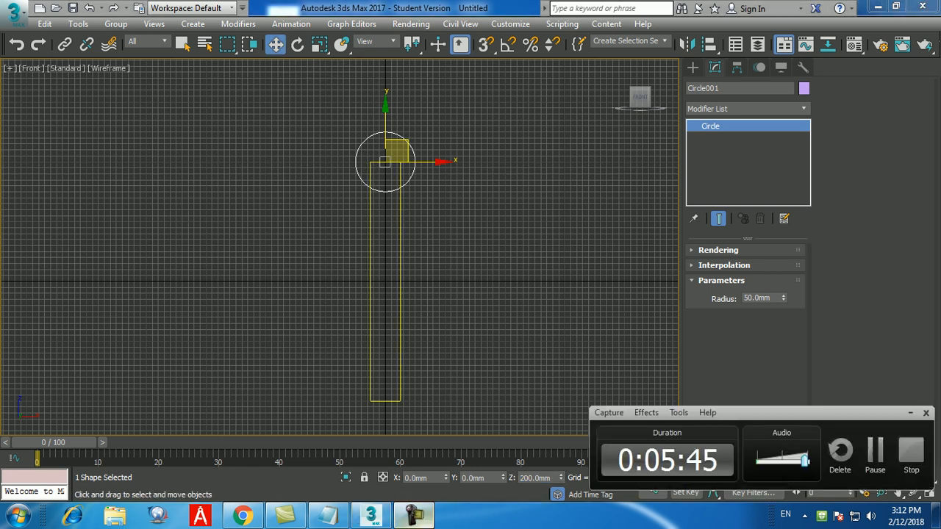
pyautogui.click(416, 517)
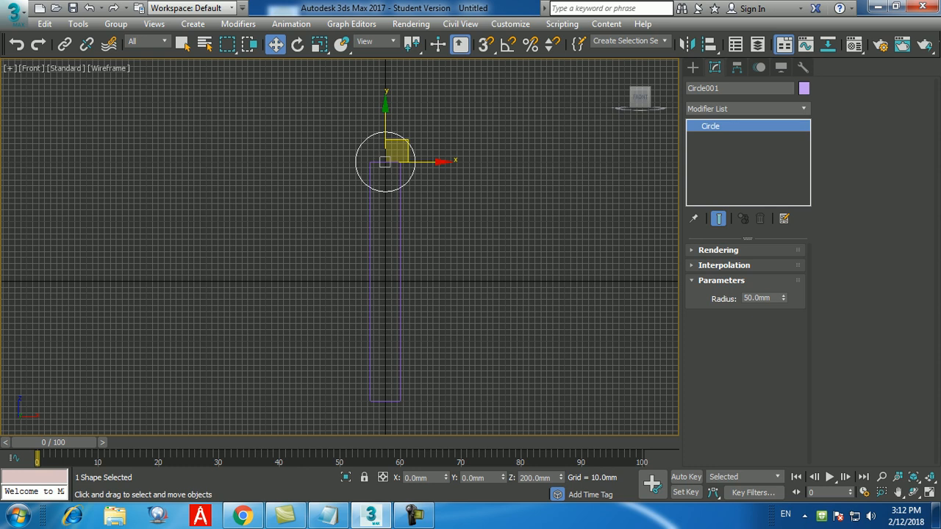
# Shift the circle horizontally, trying X positions of 50 and -20 mm, and centre it on the rectangle's upper-left corner at X -25 mm.
pyautogui.moveTo(431, 479); pyautogui.dragTo(366, 477)
pyautogui.write('50')
pyautogui.press('Return')
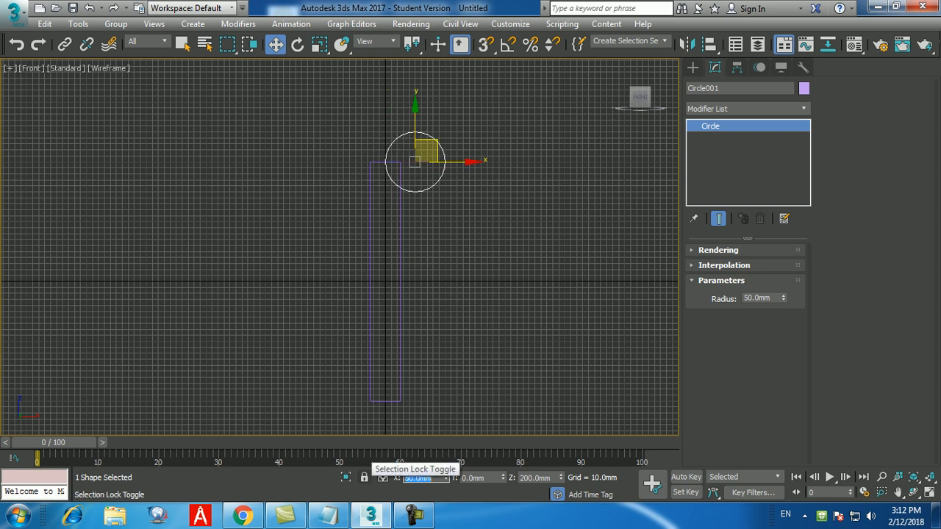
pyautogui.press('BackSpace')
pyautogui.write('-20')
pyautogui.press('Return')
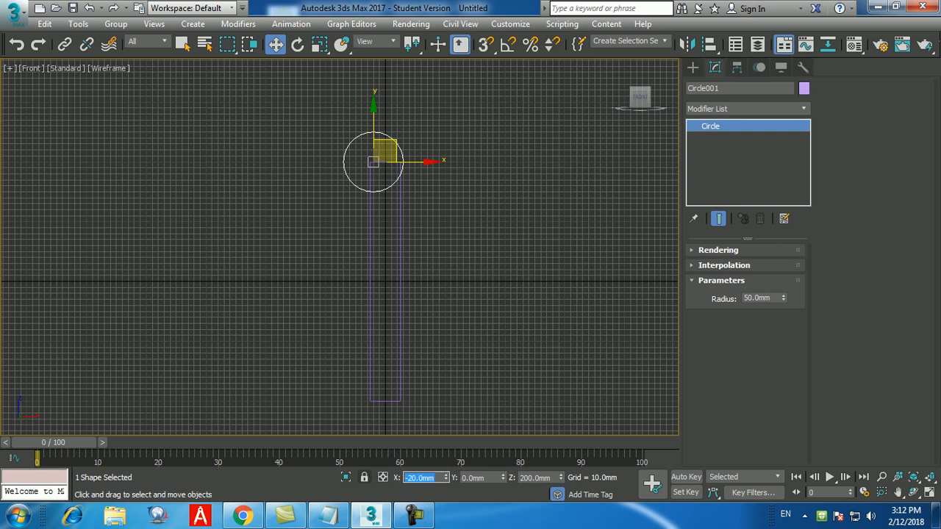
pyautogui.write('-25')
pyautogui.press('Return')
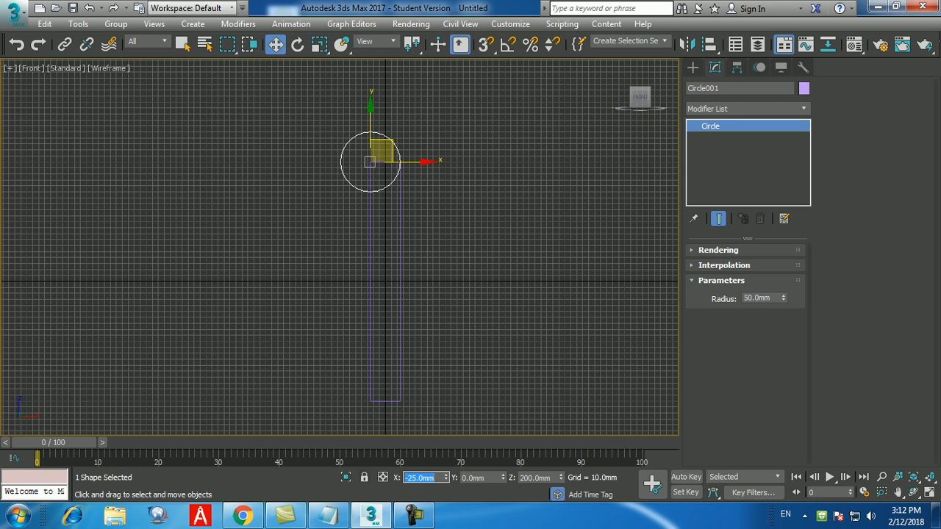
pyautogui.scroll(6, 427, 166)
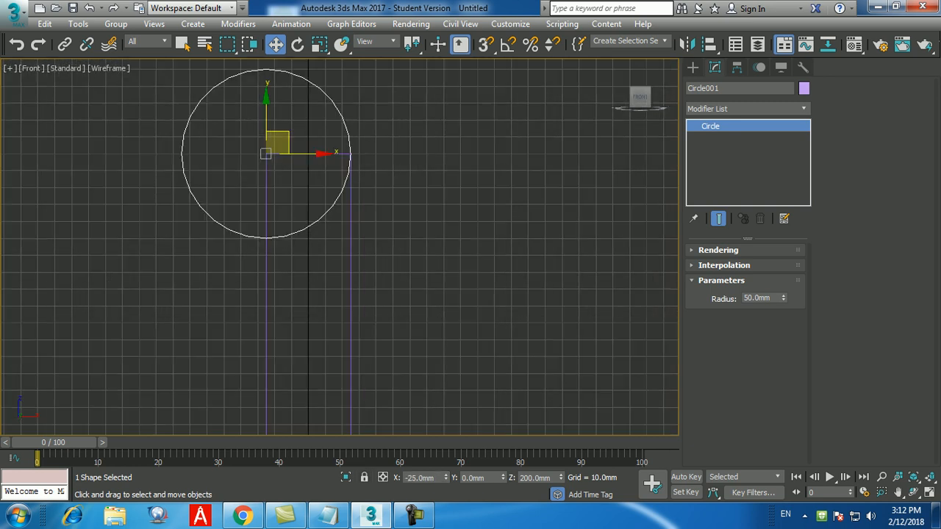
pyautogui.scroll(-6, 435, 200)
pyautogui.moveTo(435, 200); pyautogui.dragTo(413, 176, button='middle')
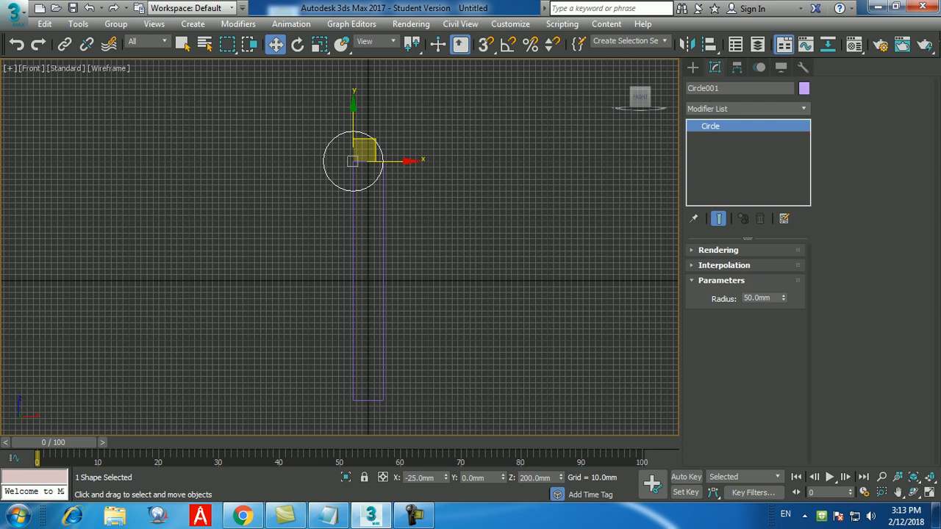
pyautogui.doubleClick(421, 478)
pyautogui.click(409, 259)
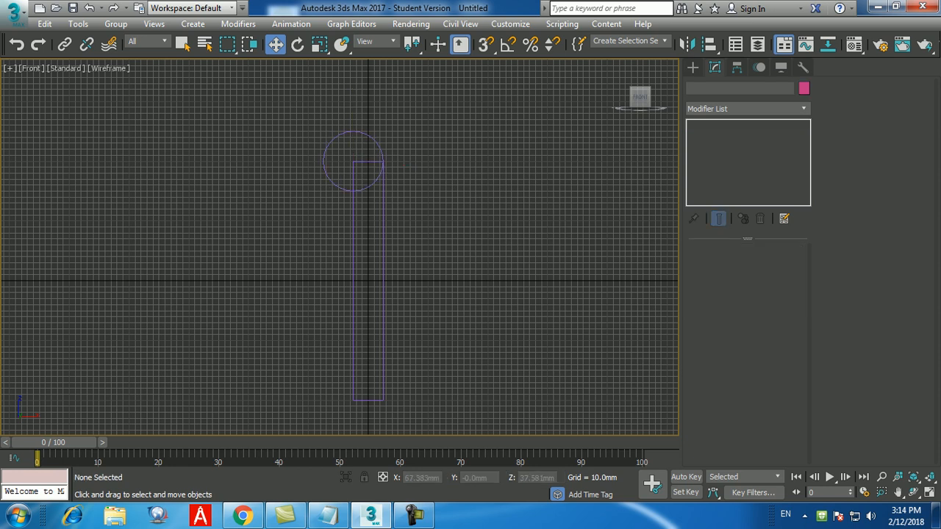
pyautogui.click(383, 247)
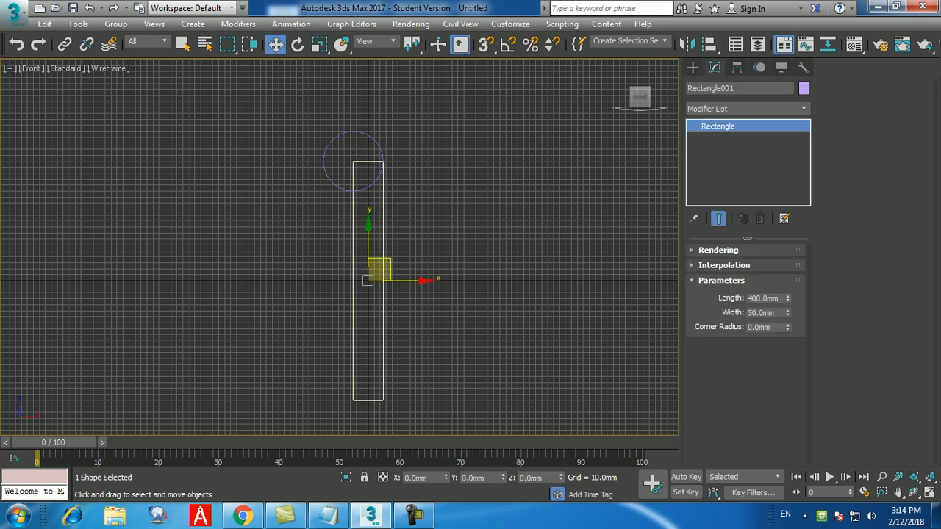
pyautogui.click(413, 250)
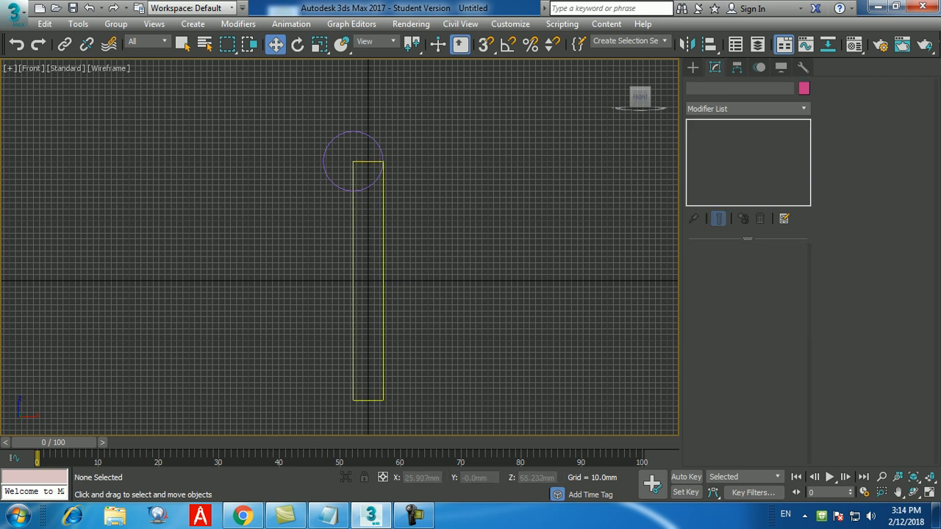
pyautogui.click(383, 244)
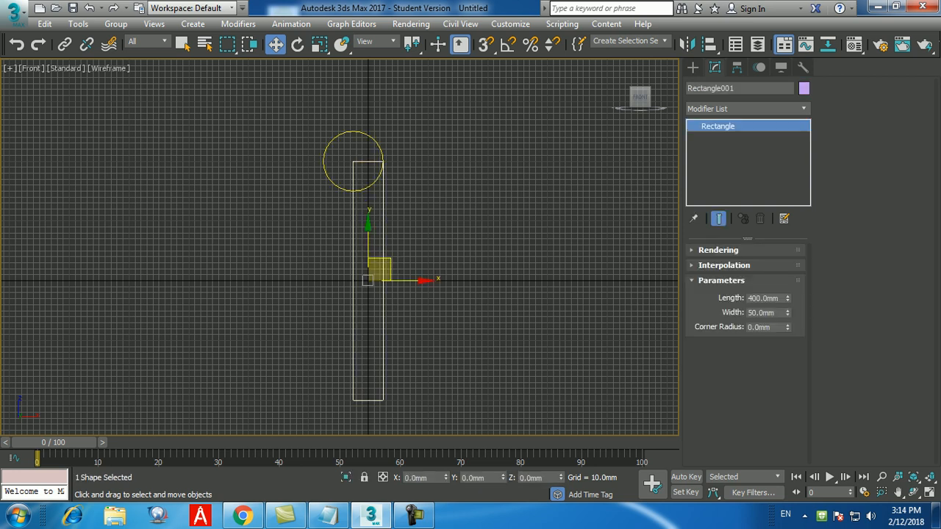
pyautogui.click(381, 173)
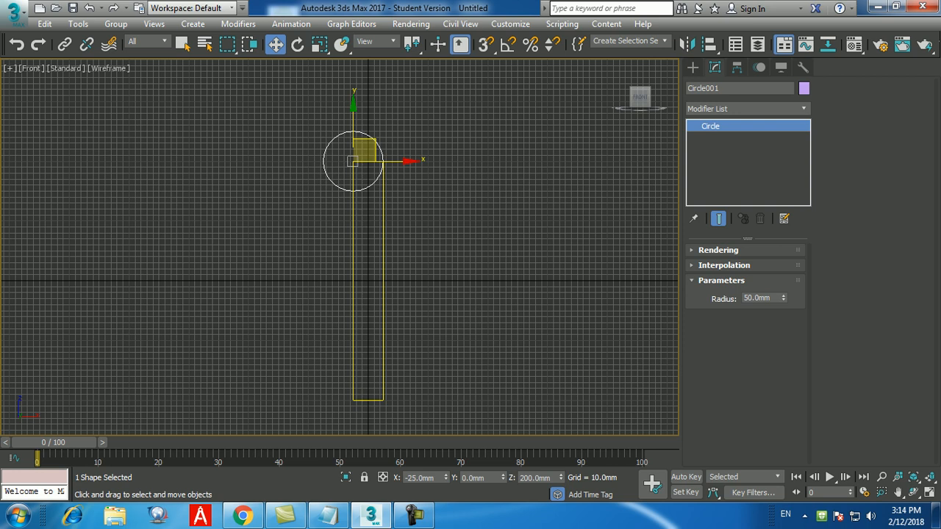
# Add an Edit Spline modifier to the tall 400 x 50 mm rectangle.
pyautogui.click(382, 239)
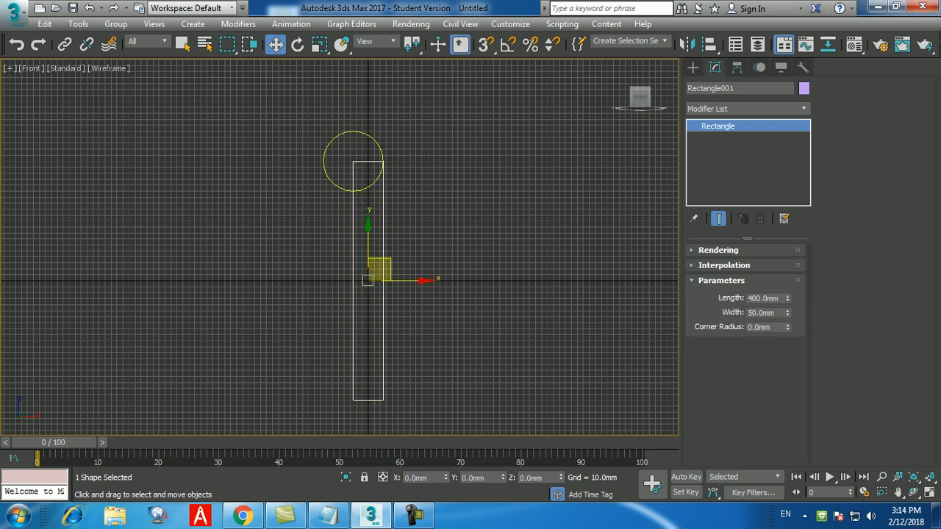
pyautogui.click(746, 108)
pyautogui.press('e')
pyautogui.press('Down')
pyautogui.press('Down')
pyautogui.press('Down')
pyautogui.press('Down')
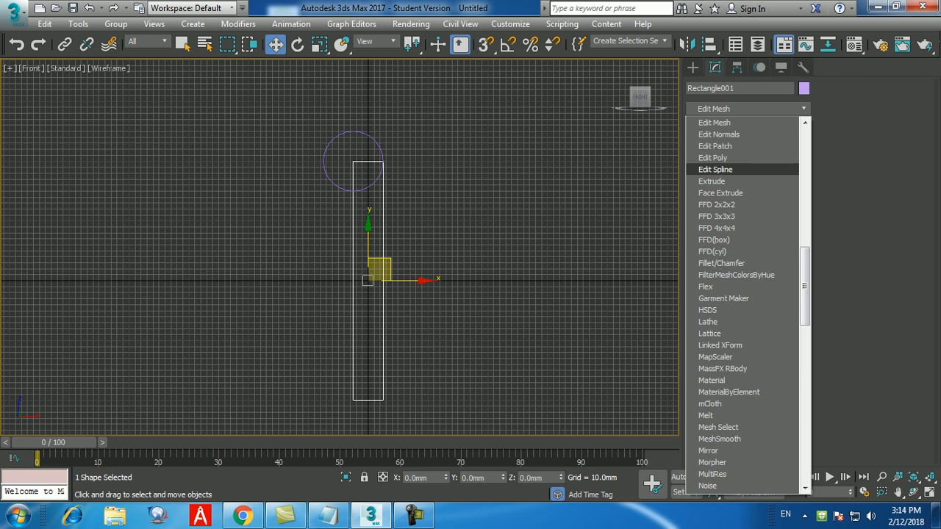
pyautogui.press('Return')
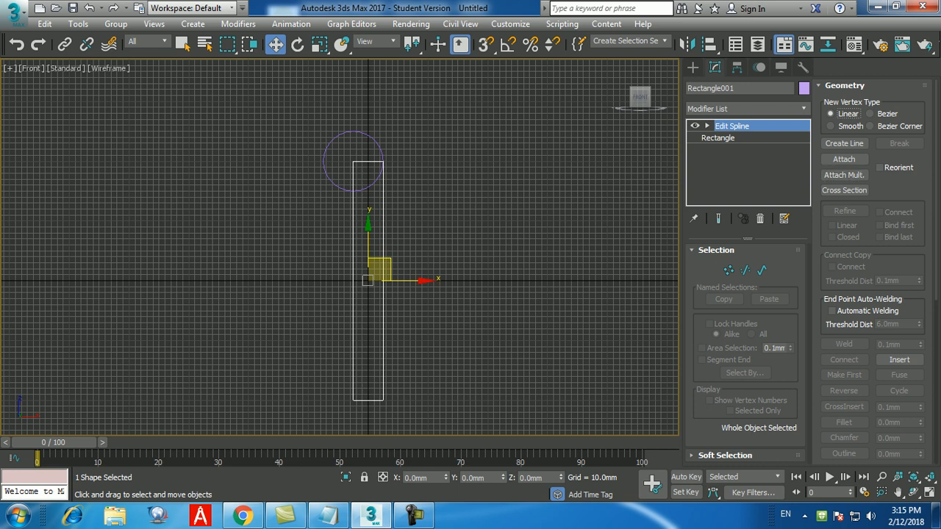
# Attach the circle to the rectangle so both splines form one shape.
pyautogui.click(843, 159)
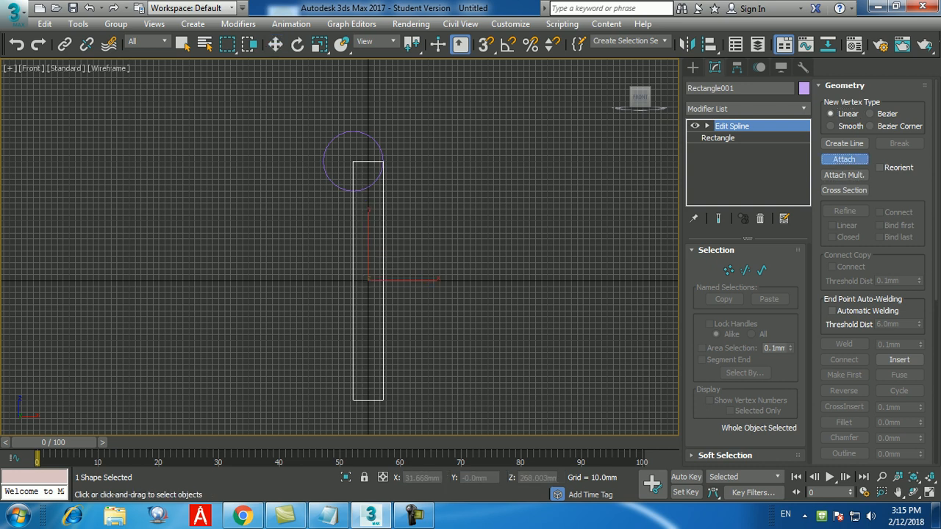
pyautogui.click(368, 138)
pyautogui.press('w')
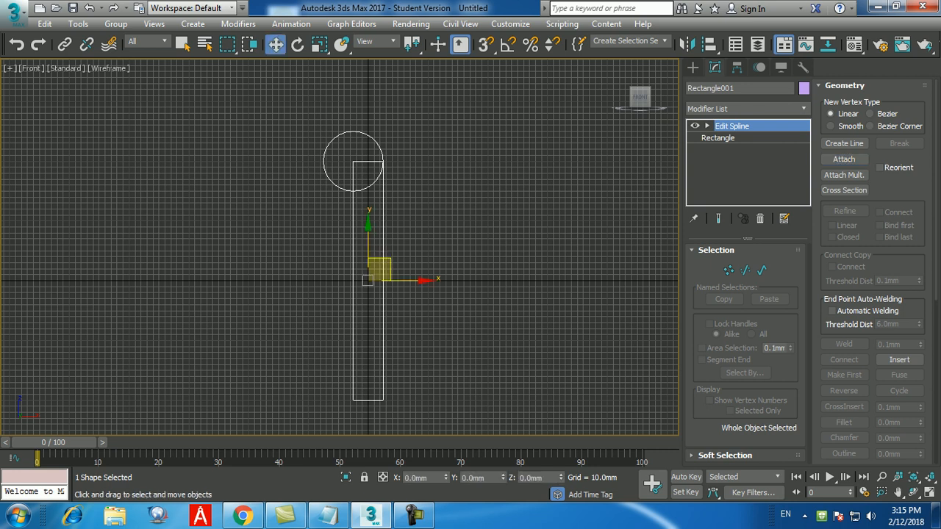
pyautogui.click(844, 175)
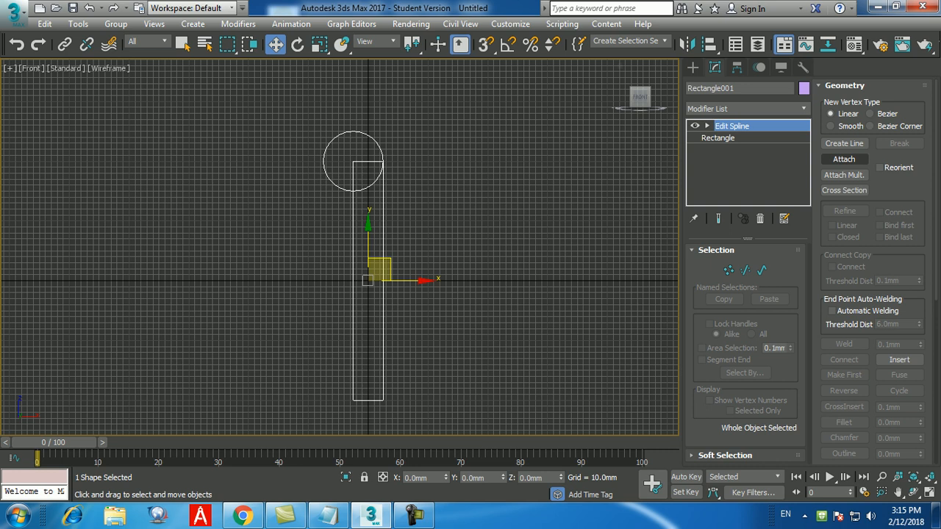
pyautogui.click(414, 515)
pyautogui.click(414, 515)
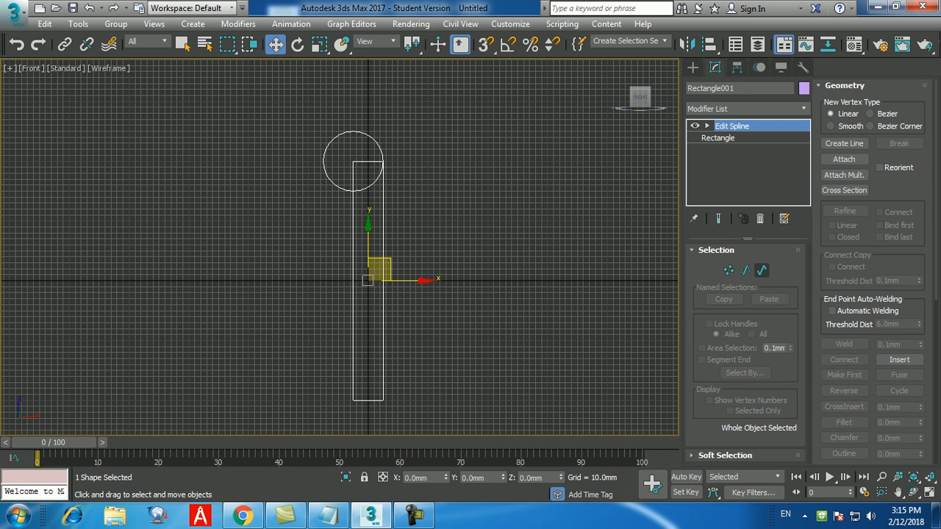
# Trim away the circle's arc inside the rectangle and the rectangle's edges inside the circle at spline level.
pyautogui.click(761, 269)
pyautogui.scroll(-3, 872, 268)
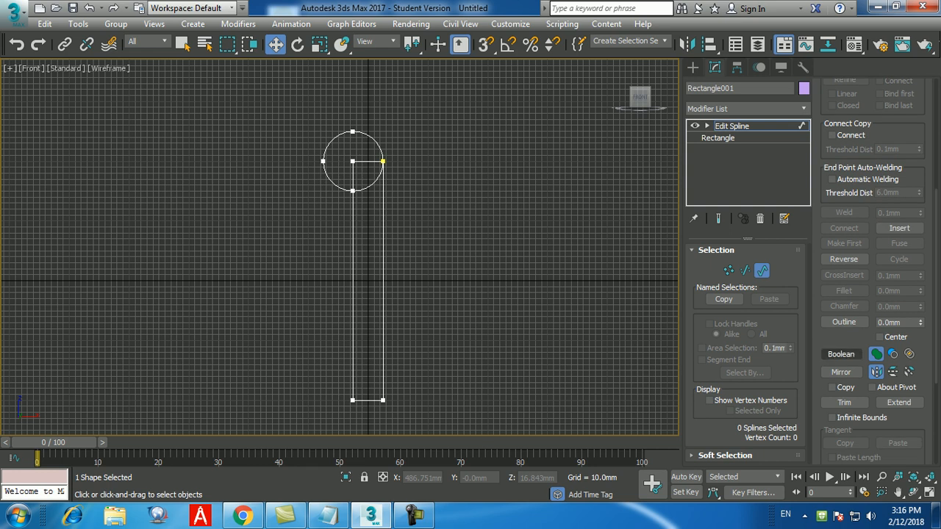
pyautogui.scroll(1, 841, 354)
pyautogui.click(844, 424)
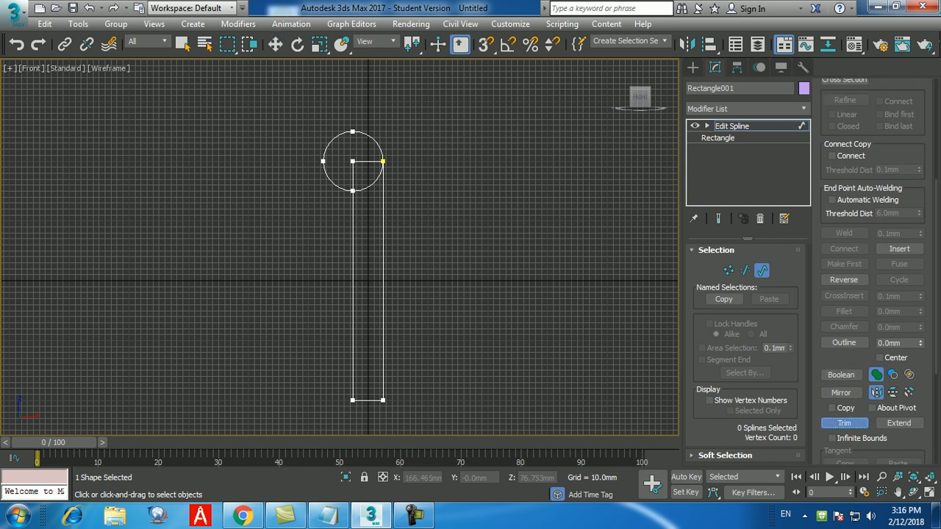
pyautogui.click(374, 181)
pyautogui.click(367, 161)
pyautogui.press('w')
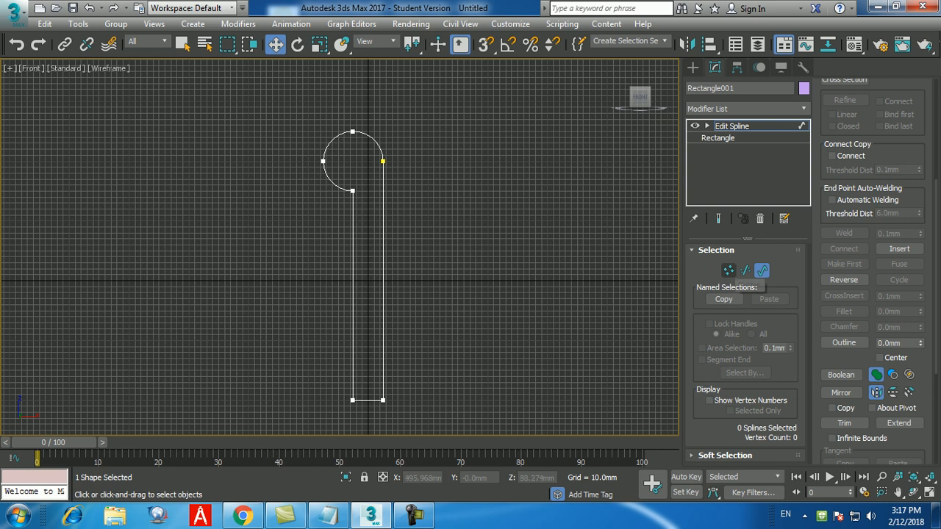
# Weld the overlapping vertices at both junctions where the trimmed arc meets the rectangle's long sides.
pyautogui.click(728, 270)
pyautogui.scroll(-2, 413, 194)
pyautogui.scroll(4, 390, 174)
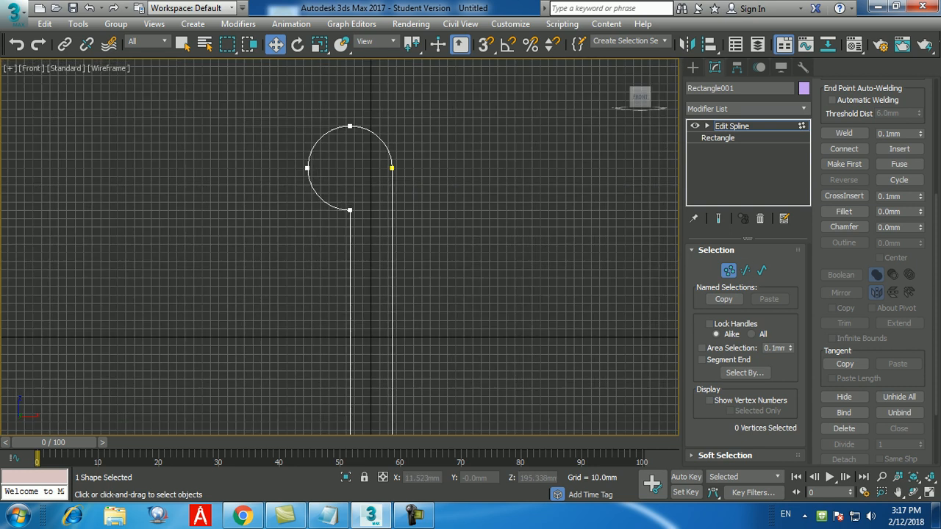
pyautogui.moveTo(374, 151); pyautogui.dragTo(423, 183)
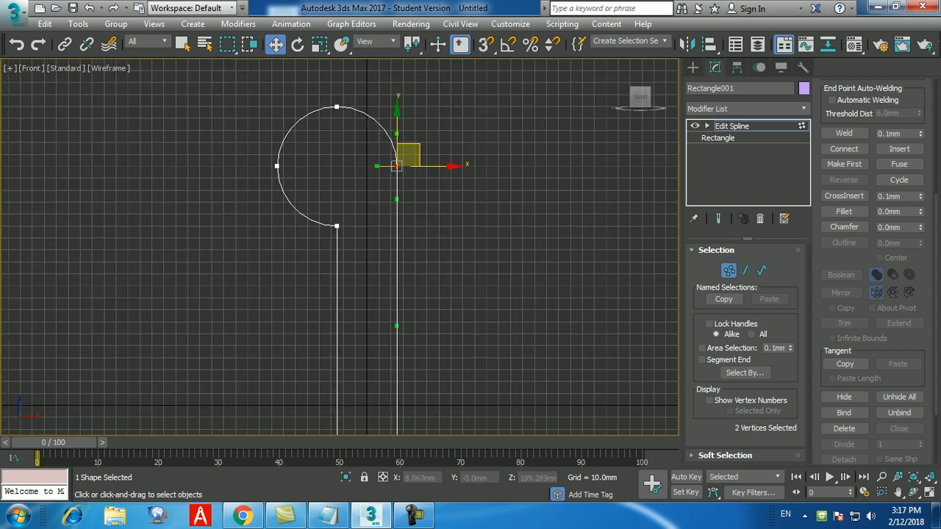
pyautogui.rightClick(386, 172)
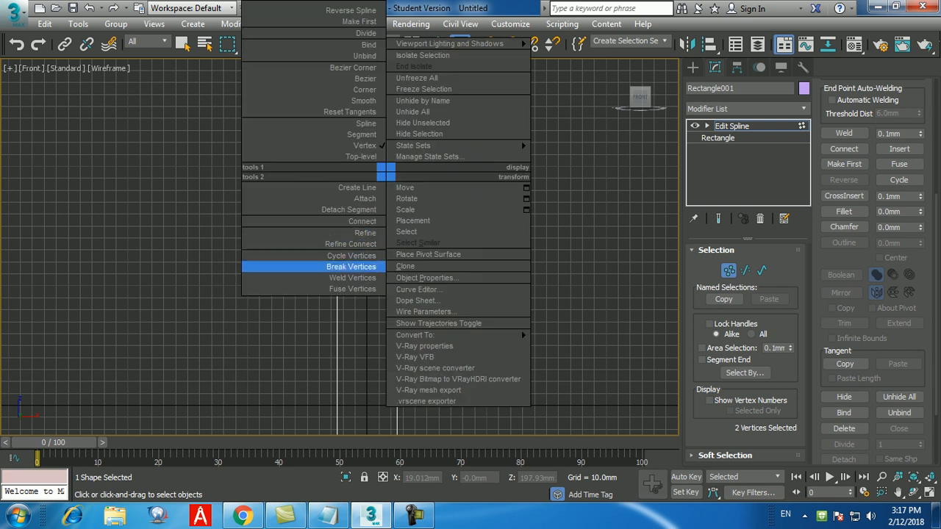
pyautogui.click(351, 278)
pyautogui.click(319, 213)
pyautogui.moveTo(319, 211); pyautogui.dragTo(362, 242)
pyautogui.rightClick(330, 225)
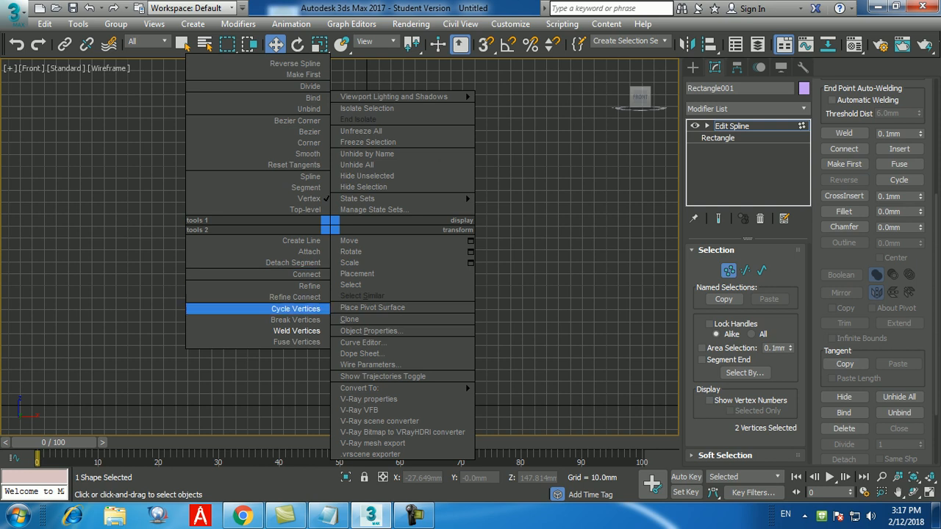
pyautogui.click(298, 331)
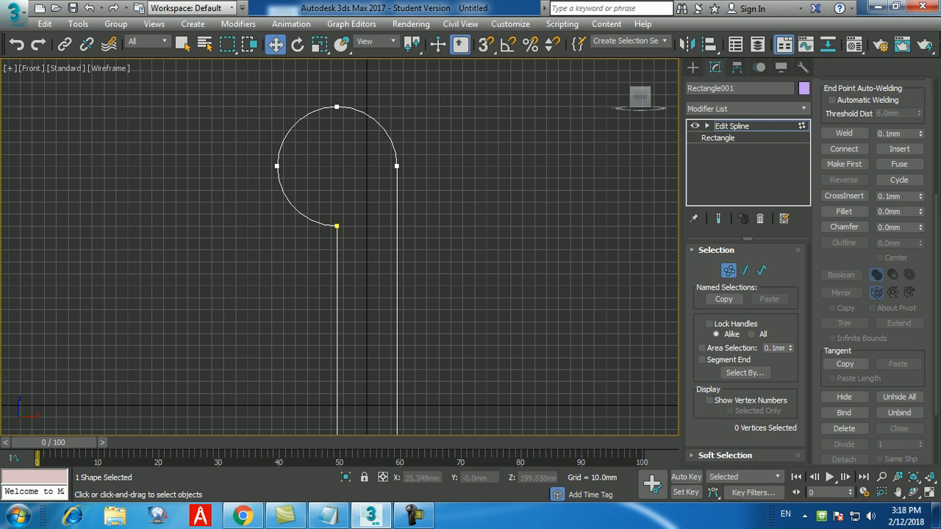
# Try moving the vertex where the arc meets the right side to test the weld, and undo the move.
pyautogui.click(397, 166)
pyautogui.moveTo(397, 166); pyautogui.dragTo(443, 160)
pyautogui.hotkey('ctrl', 'z')
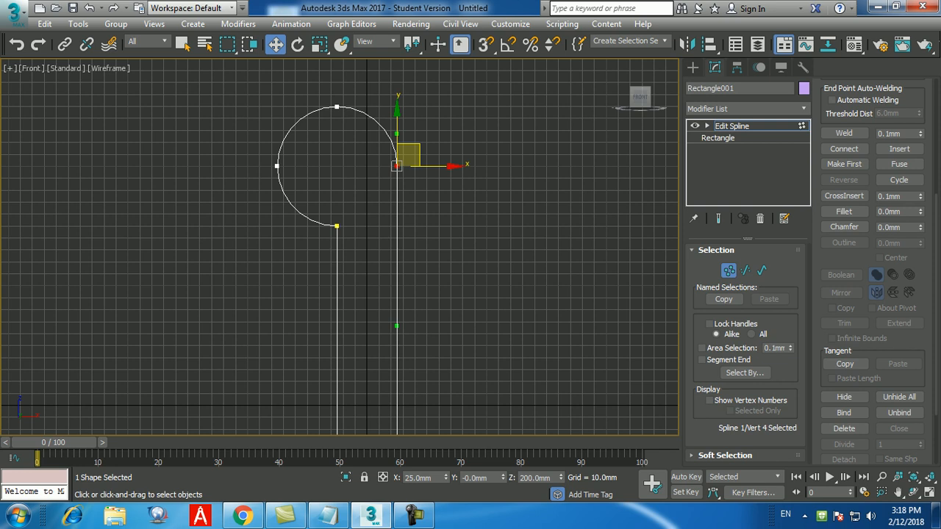
# Leave vertex editing and switch to a maximized Perspective view that frames the whole hook-shaped profile.
pyautogui.click(692, 68)
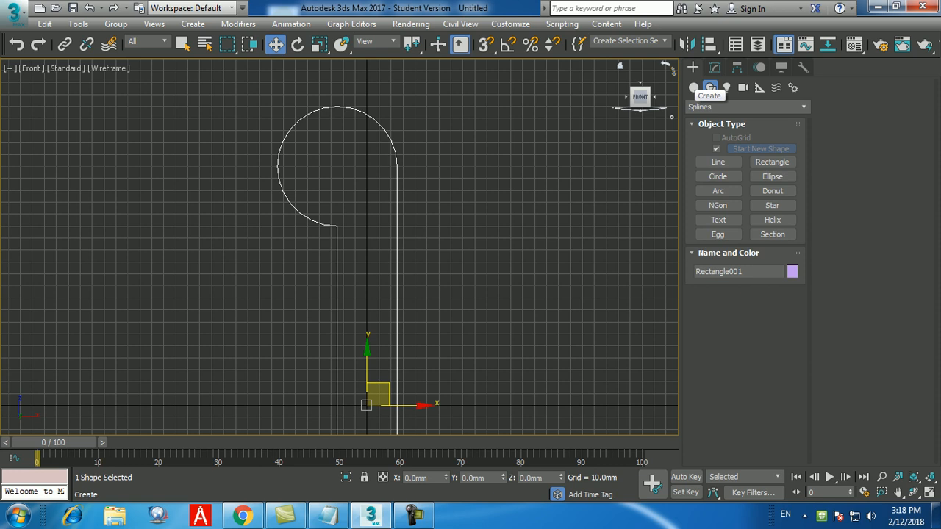
pyautogui.hotkey('alt', 'w')
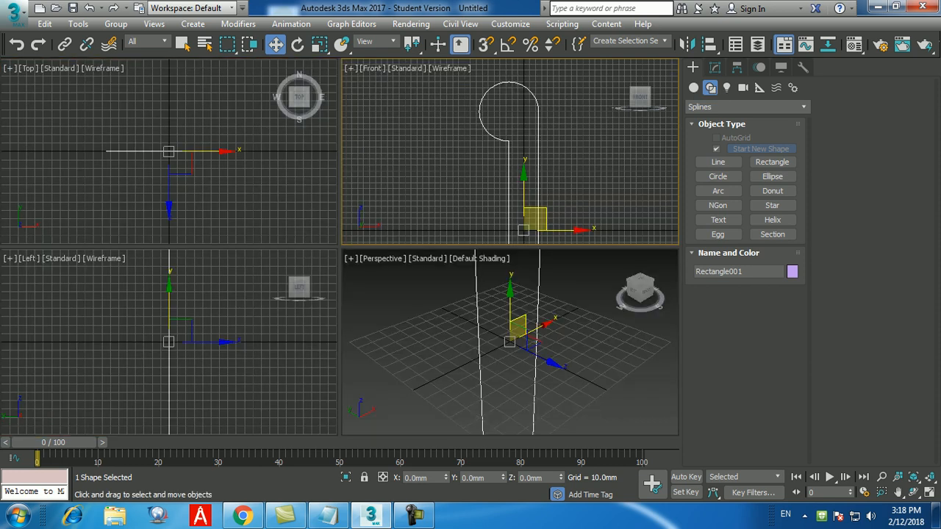
pyautogui.middleClick(471, 327)
pyautogui.hotkey('alt', 'w')
pyautogui.scroll(-6, 470, 327)
pyautogui.keyDown('alt'); pyautogui.moveTo(500, 328); pyautogui.dragTo(401, 290, button='middle'); pyautogui.keyUp('alt')
pyautogui.scroll(-5, 415, 309)
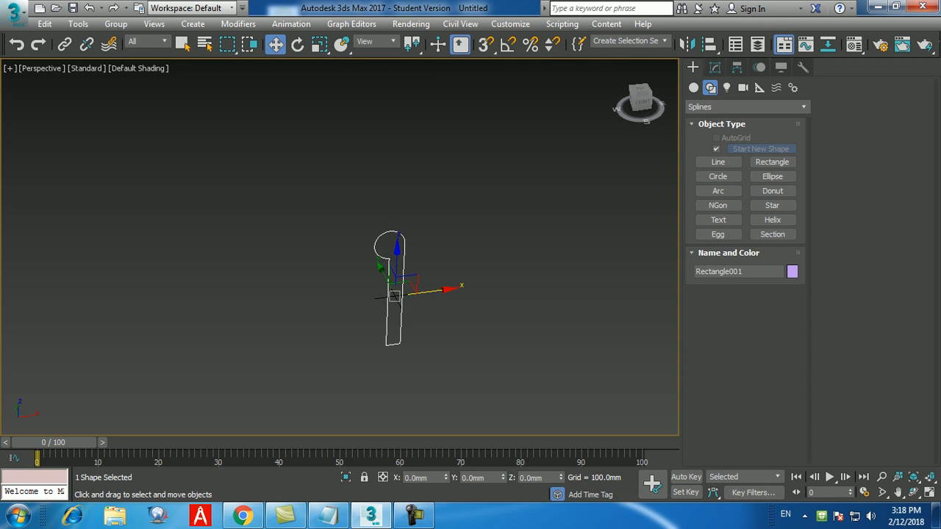
pyautogui.scroll(6, 408, 323)
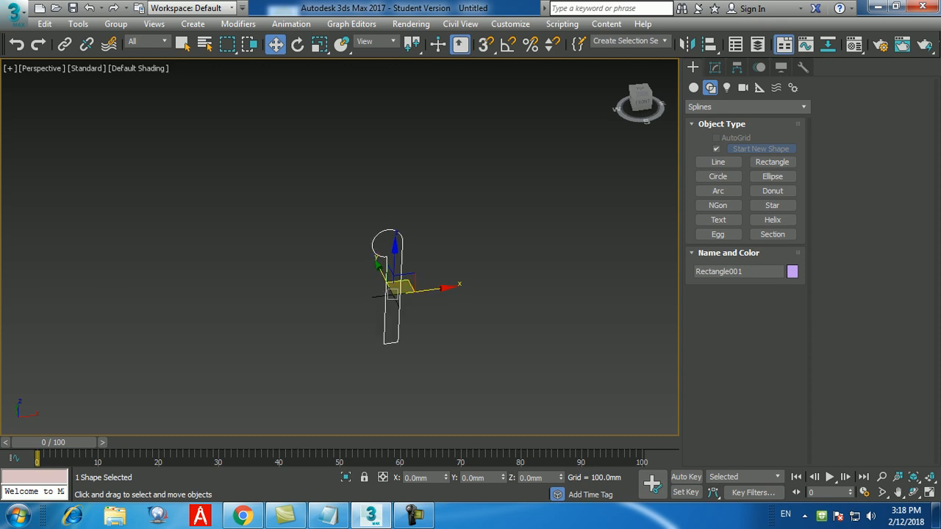
pyautogui.moveTo(408, 323); pyautogui.dragTo(394, 314, button='middle')
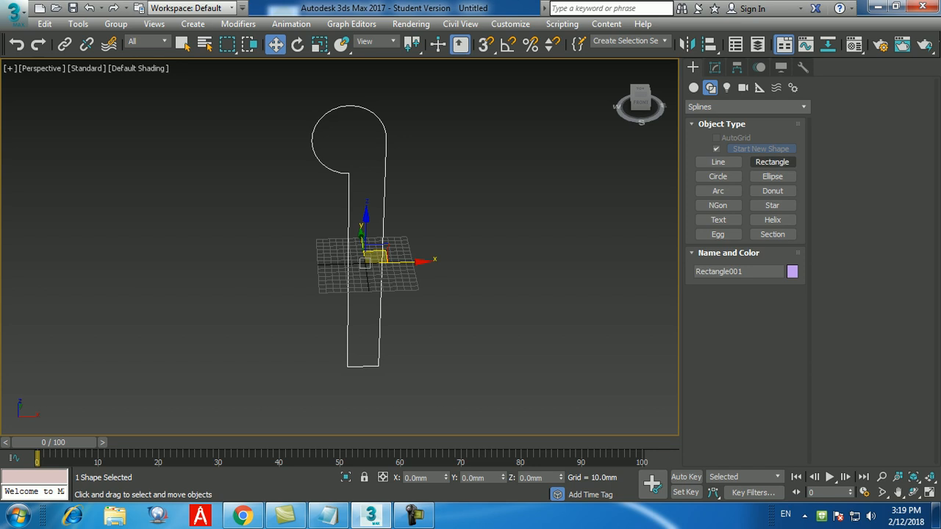
# Create a rectangle spline at the origin with length 600 mm and width 200 mm by exact value entry.
pyautogui.click(772, 162)
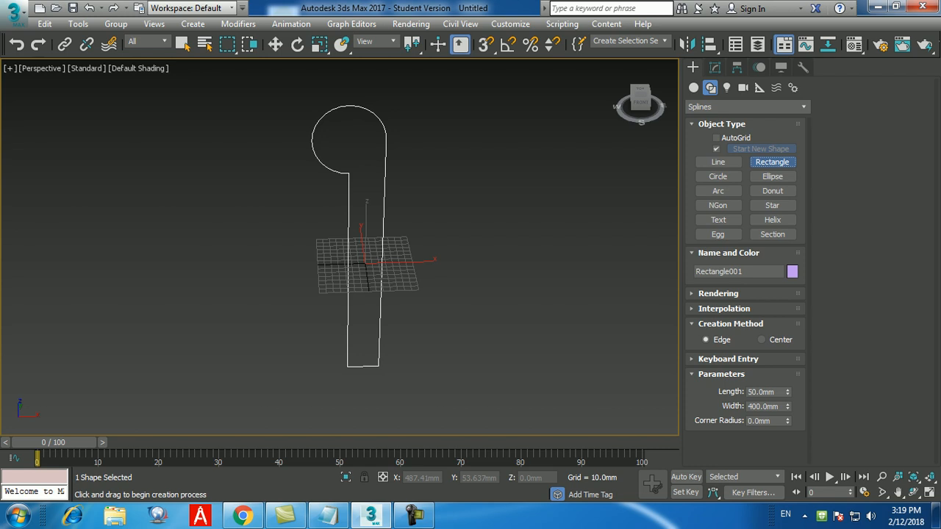
pyautogui.click(728, 359)
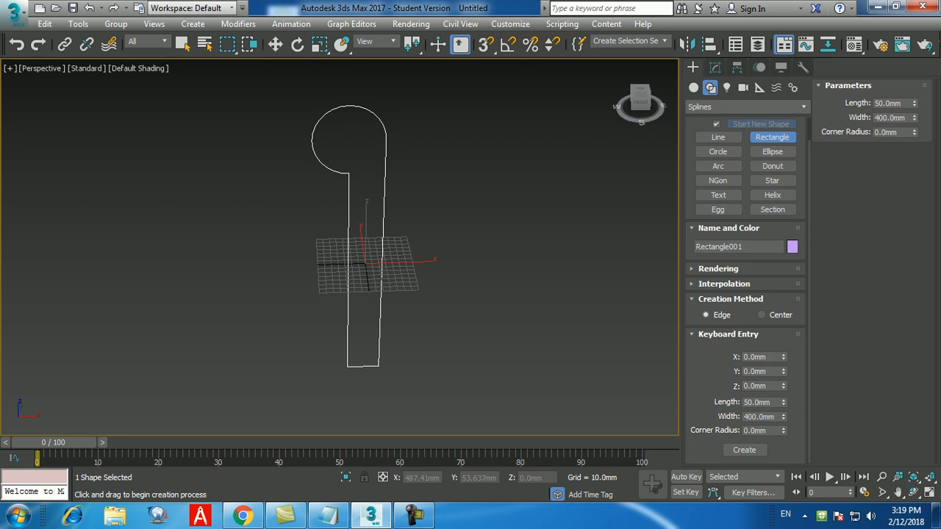
pyautogui.moveTo(772, 403); pyautogui.dragTo(739, 402)
pyautogui.write('600')
pyautogui.press('Return')
pyautogui.press('Tab')
pyautogui.write('200')
pyautogui.press('Return')
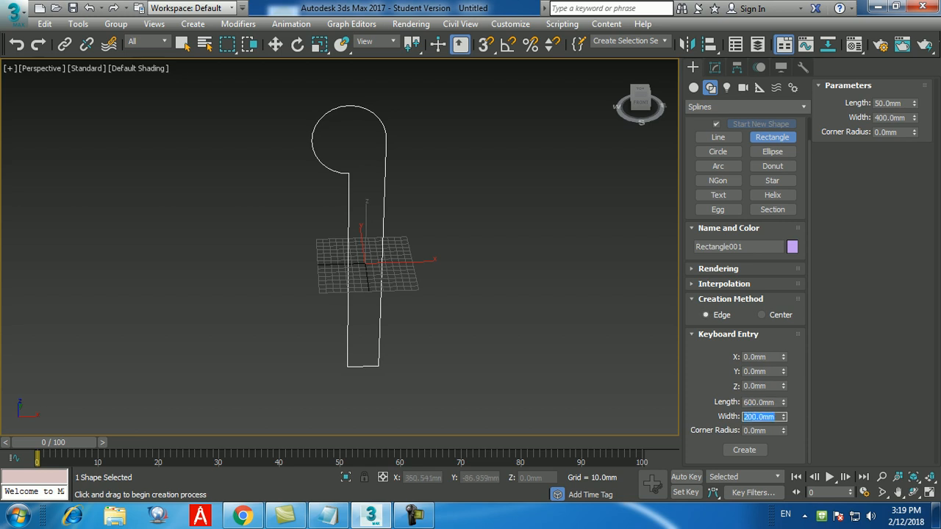
pyautogui.click(744, 450)
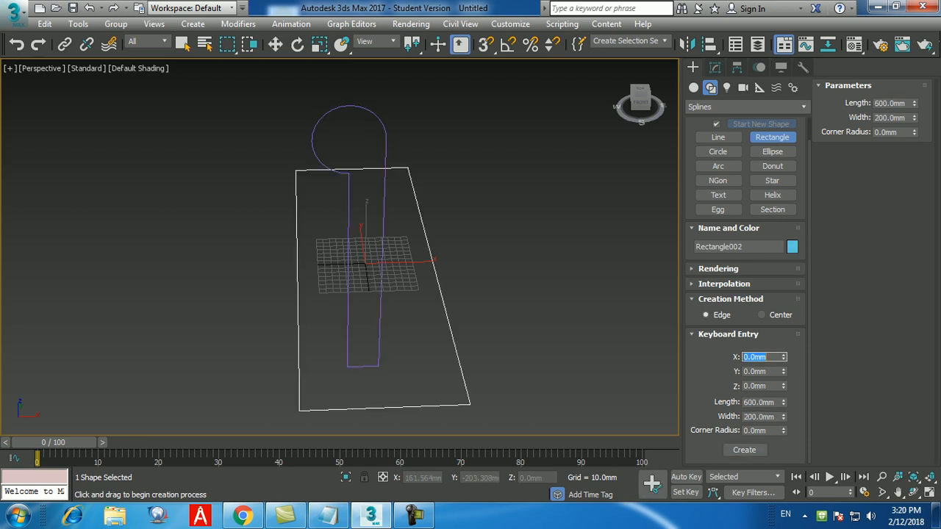
pyautogui.keyDown('alt'); pyautogui.moveTo(522, 330); pyautogui.dragTo(416, 356, button='middle'); pyautogui.keyUp('alt')
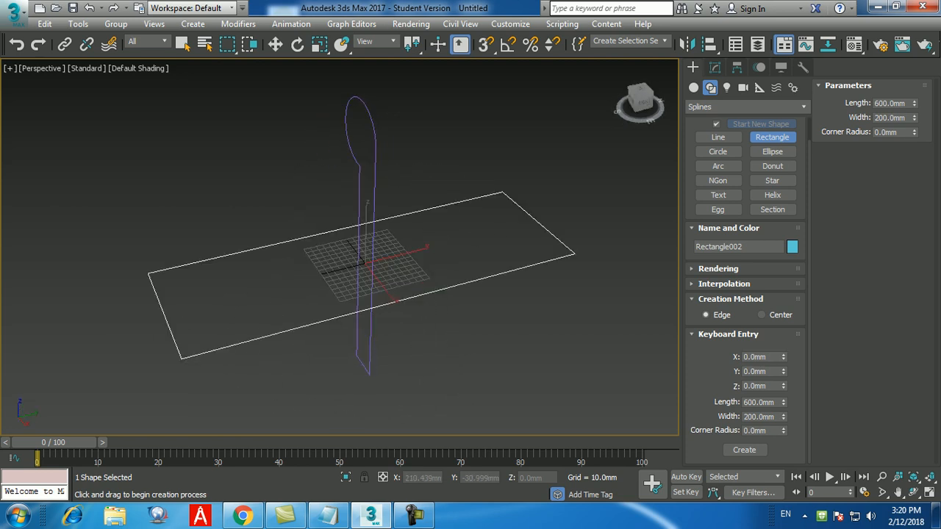
pyautogui.press('w')
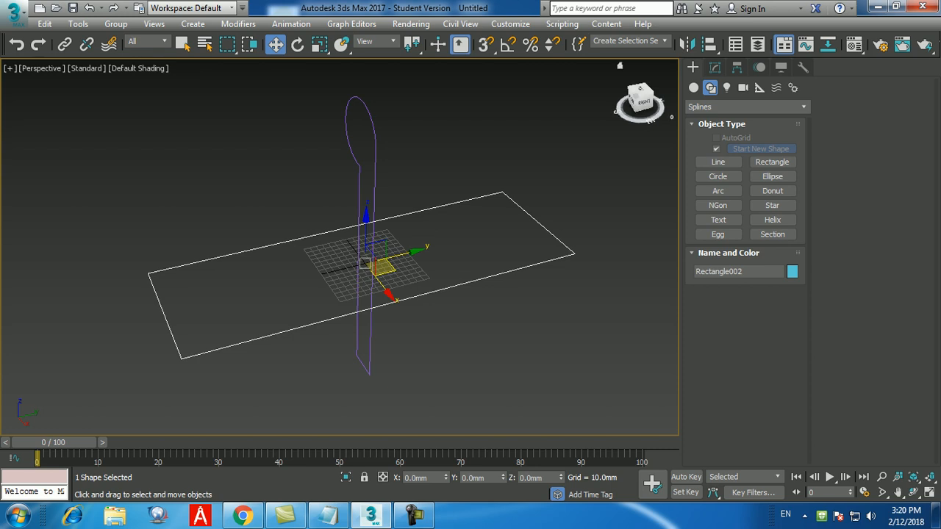
# Change the new rectangle's dimensions to length 200 mm and width 600 mm.
pyautogui.click(715, 67)
pyautogui.doubleClick(763, 299)
pyautogui.write('200')
pyautogui.press('Return')
pyautogui.press('Tab')
pyautogui.write('600')
pyautogui.press('Return')
pyautogui.keyDown('alt'); pyautogui.moveTo(411, 293); pyautogui.dragTo(546, 291, button='middle'); pyautogui.keyUp('alt')
pyautogui.moveTo(364, 263); pyautogui.dragTo(452, 261, button='middle')
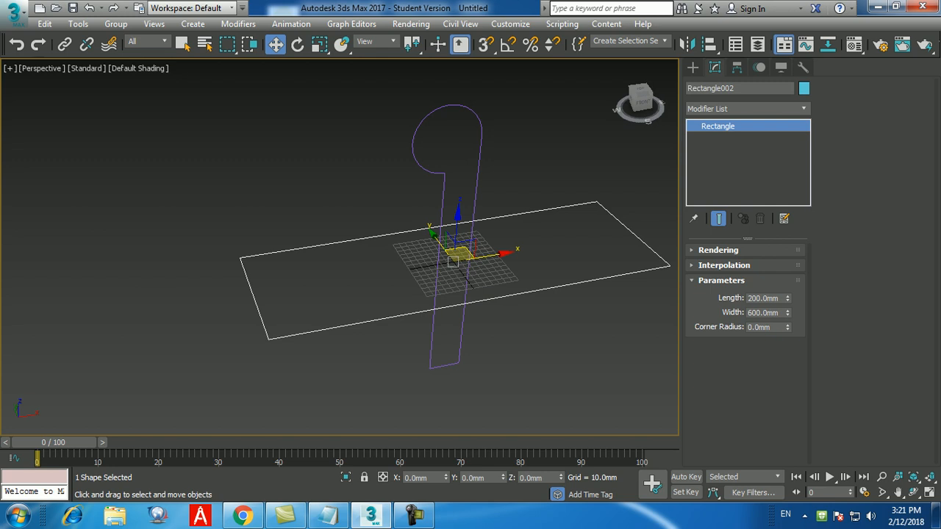
# Add an Edit Spline modifier to the flat rectangle and delete its front long segment, leaving an open three-sided path.
pyautogui.click(803, 109)
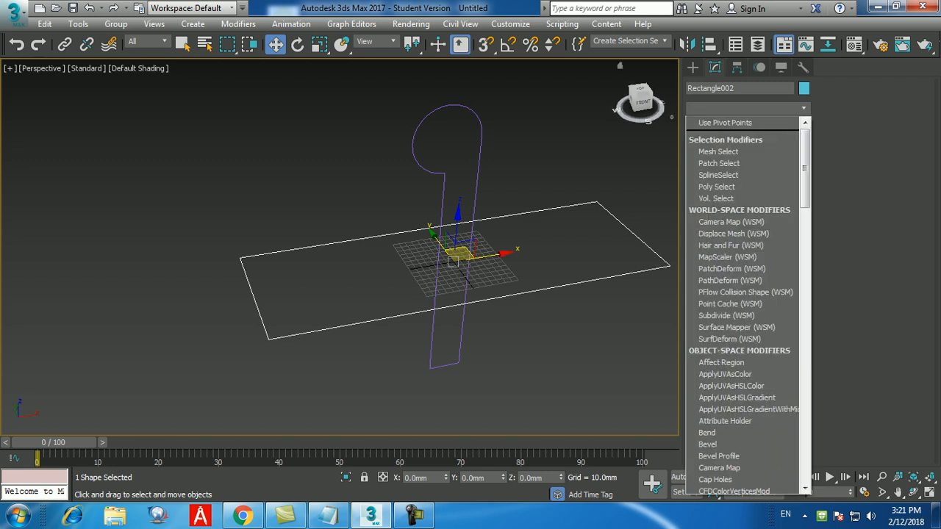
pyautogui.press('e')
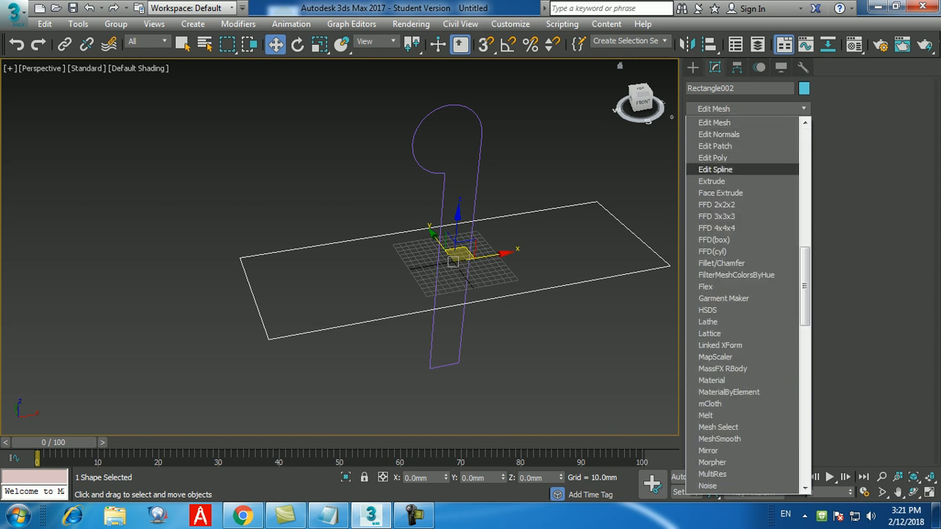
pyautogui.click(715, 169)
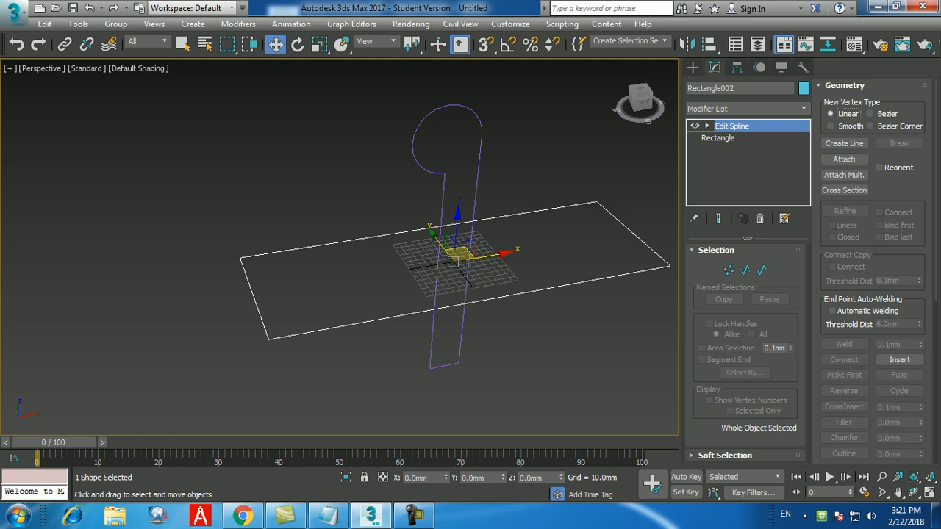
pyautogui.click(745, 269)
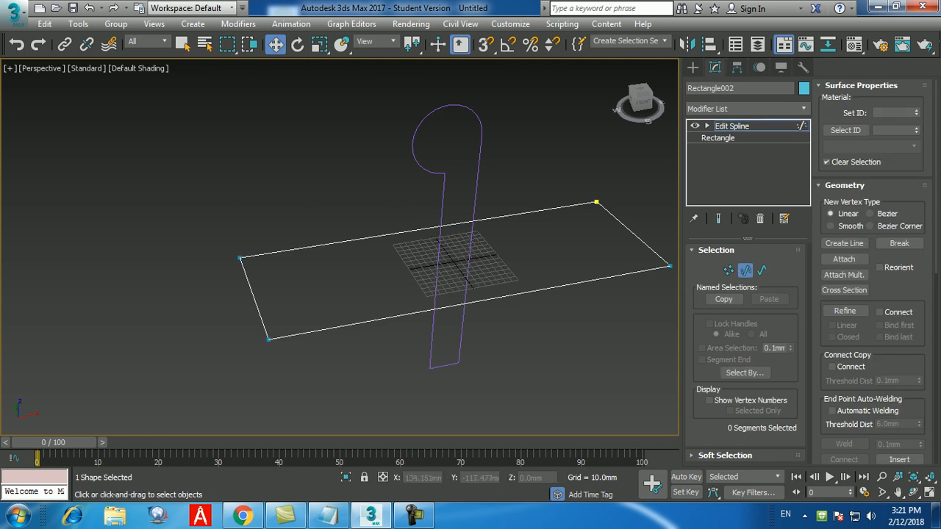
pyautogui.click(482, 300)
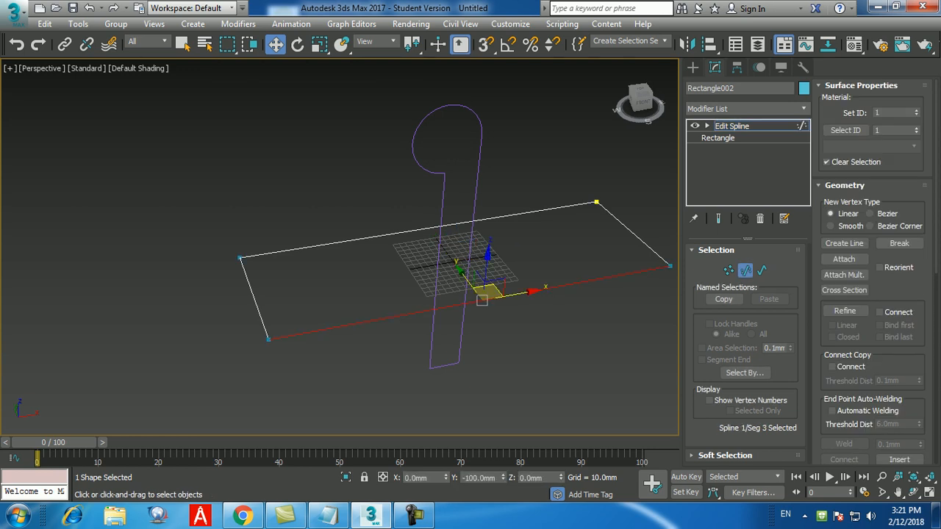
pyautogui.press('Delete')
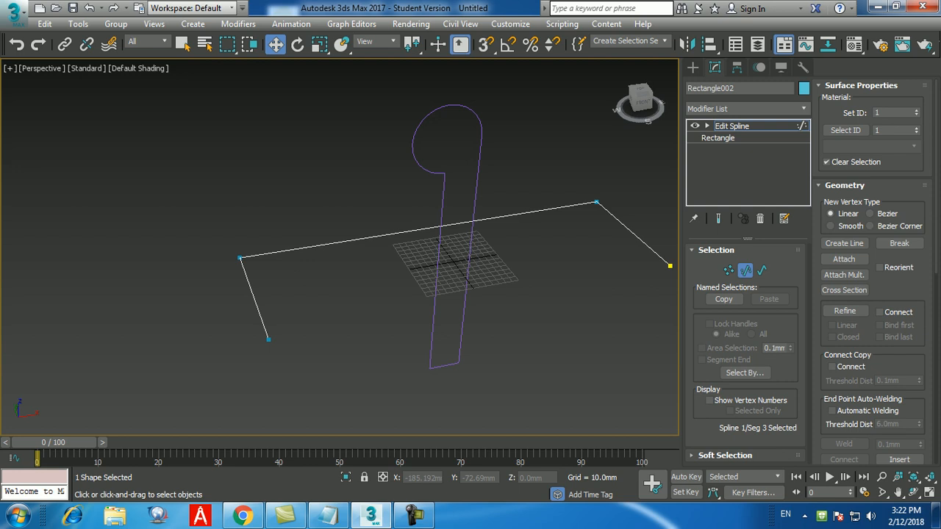
pyautogui.click(692, 66)
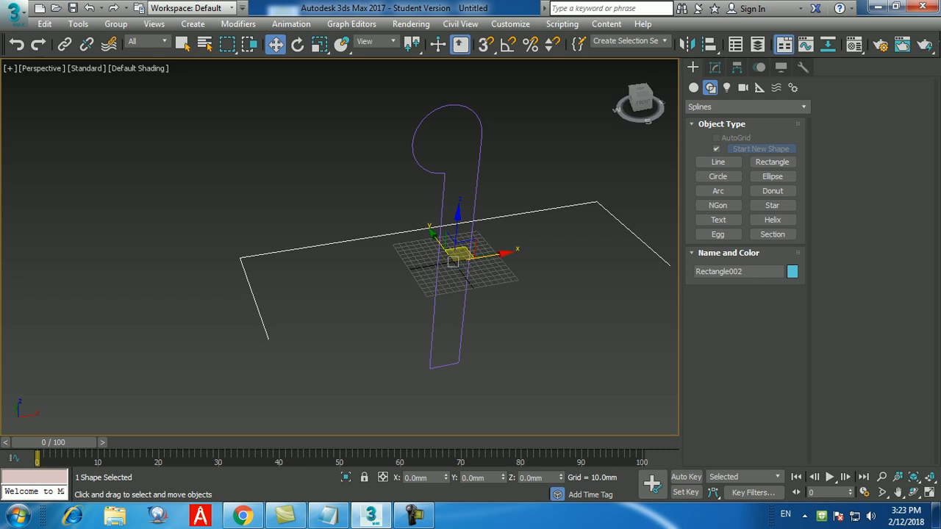
# Select the open three-sided path and switch the geometry creation category to Compound Objects.
pyautogui.click(325, 266)
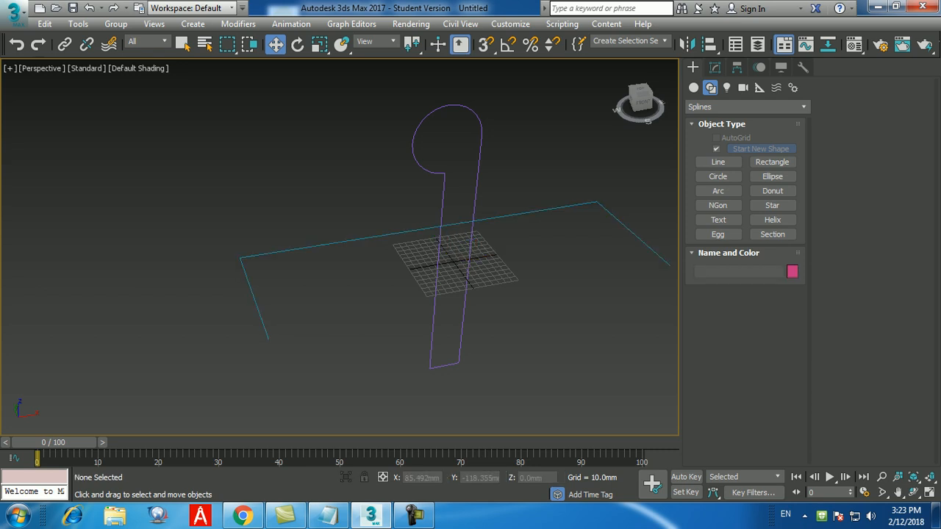
pyautogui.click(307, 235)
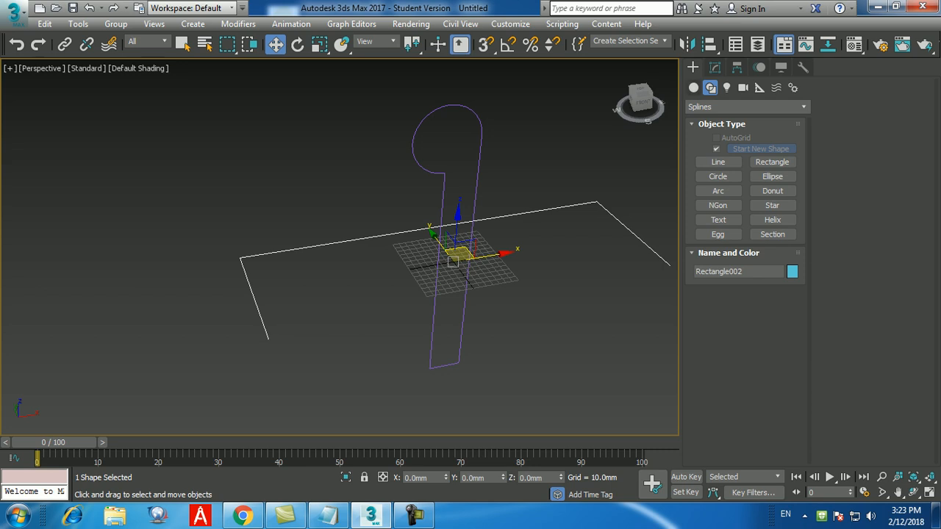
pyautogui.click(694, 88)
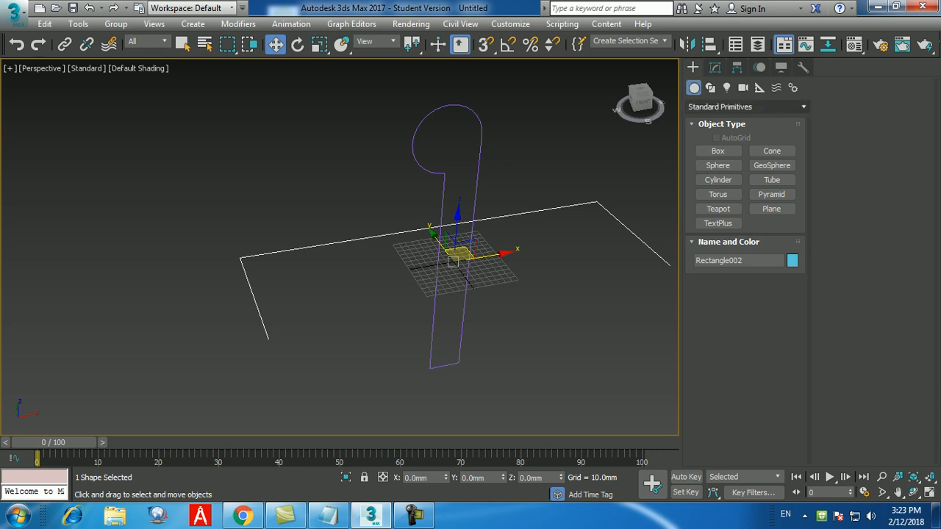
pyautogui.click(742, 106)
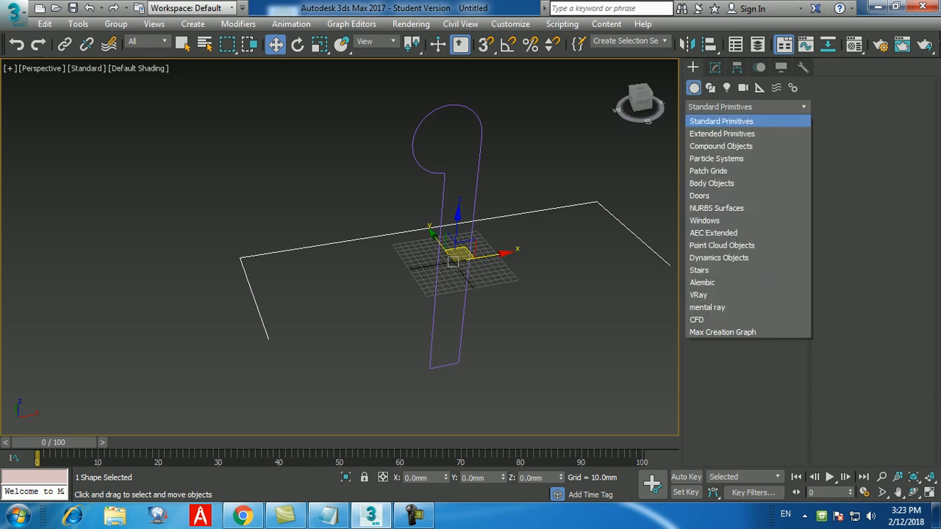
pyautogui.click(742, 107)
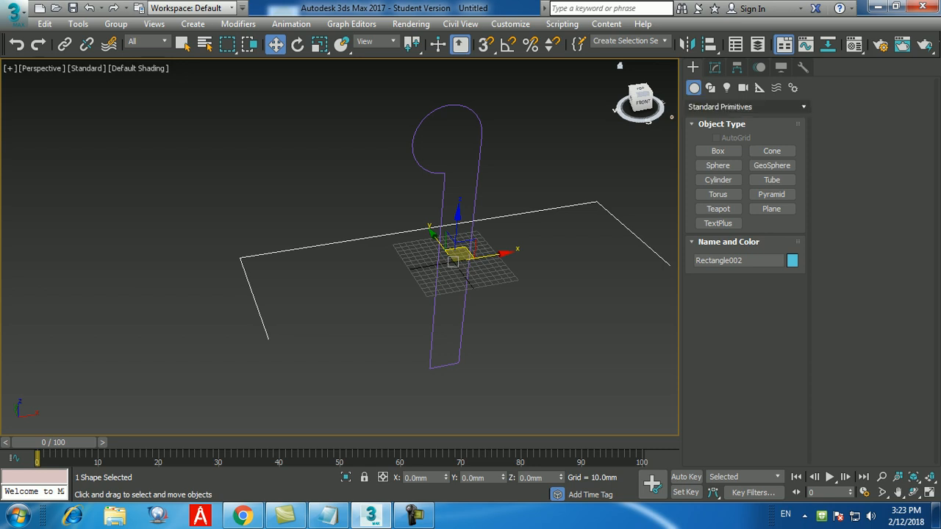
pyautogui.click(742, 107)
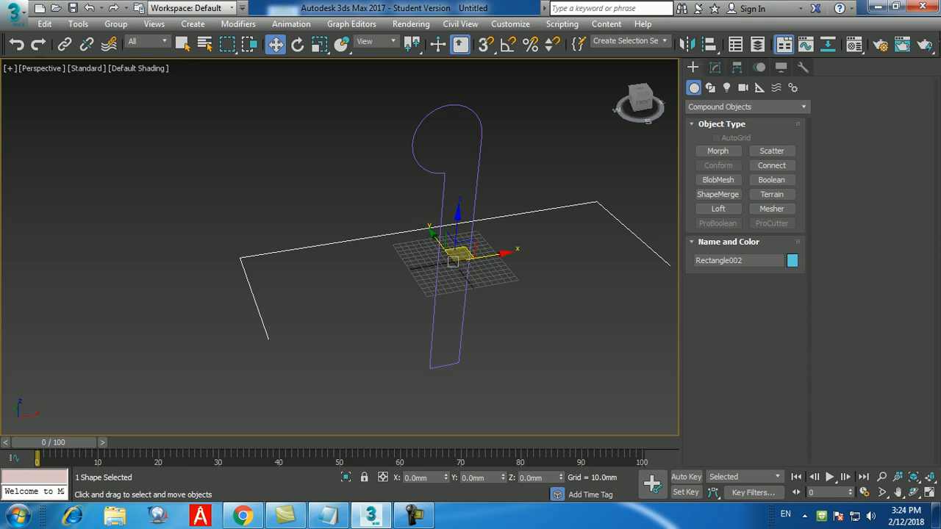
# Try lofting the hook-shaped profile along the selected open path, and undo the loft.
pyautogui.click(717, 208)
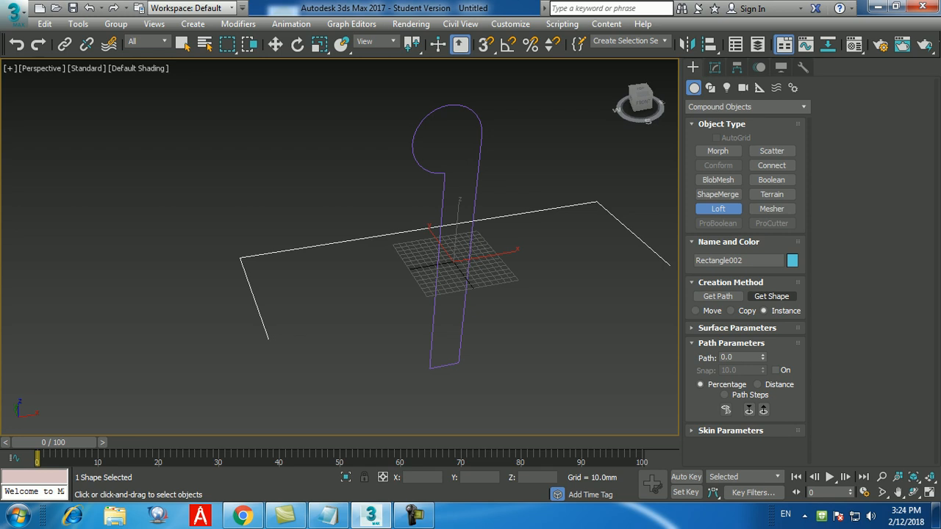
pyautogui.click(770, 297)
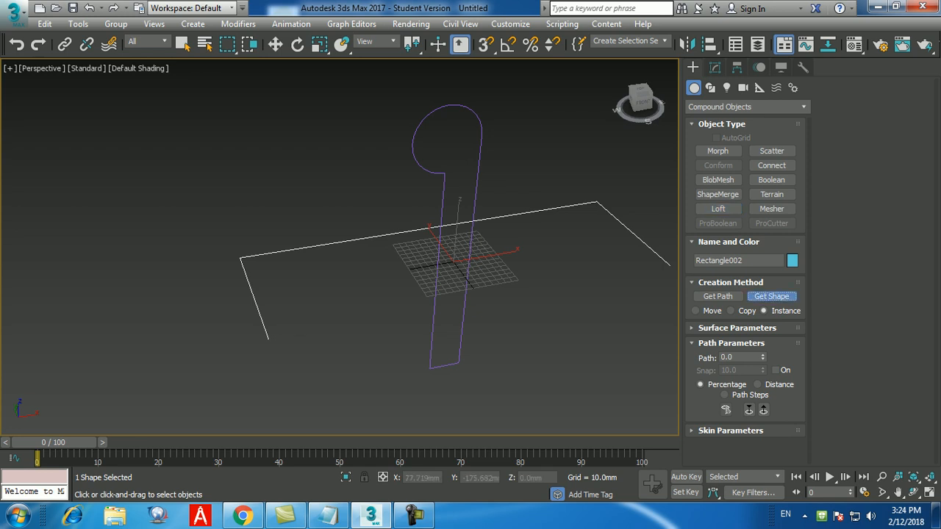
pyautogui.click(463, 322)
pyautogui.scroll(-6, 463, 322)
pyautogui.keyDown('alt'); pyautogui.moveTo(463, 322); pyautogui.dragTo(547, 322, button='middle'); pyautogui.keyUp('alt')
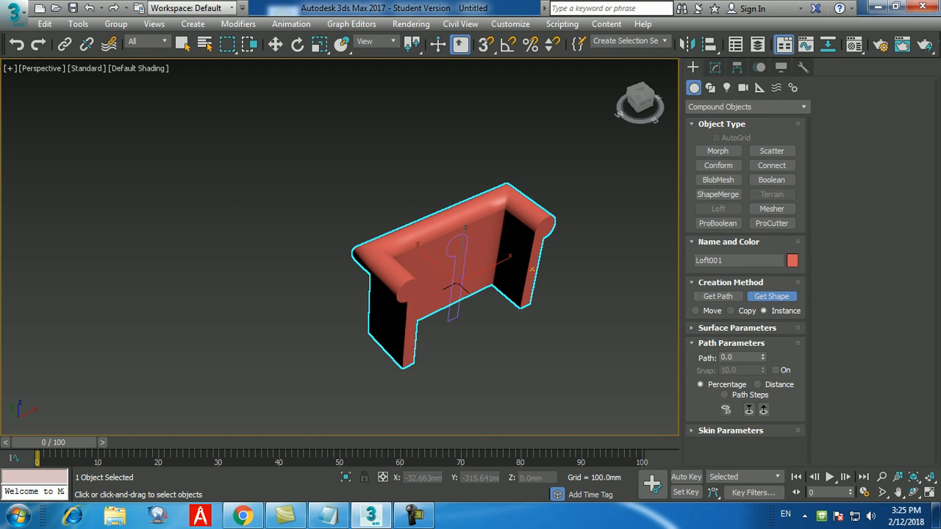
pyautogui.hotkey('ctrl', 'z')
# Loft the hook-shaped profile along the open three-sided path as an instanced shape, and return to the Move tool.
pyautogui.moveTo(512, 322); pyautogui.dragTo(456, 301, button='middle')
pyautogui.scroll(3, 484, 305)
pyautogui.click(460, 305)
pyautogui.click(302, 228)
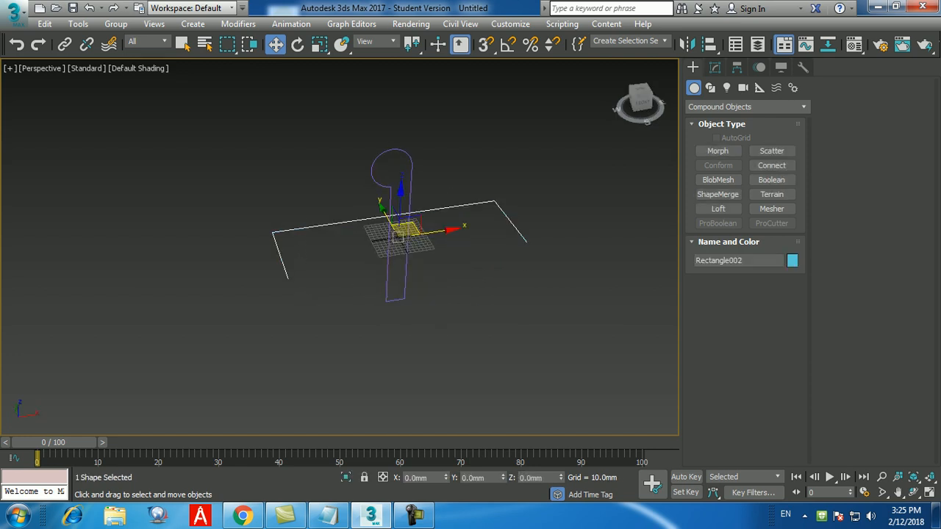
pyautogui.click(718, 209)
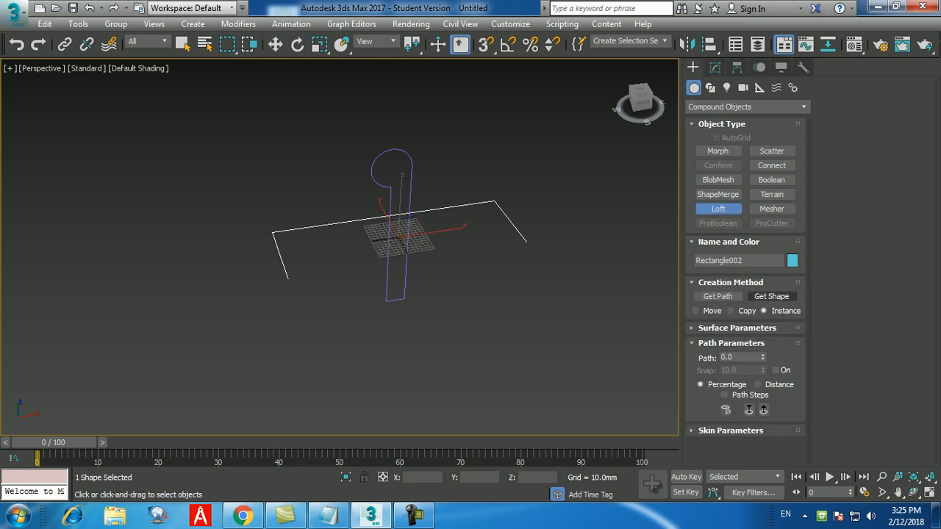
pyautogui.click(770, 296)
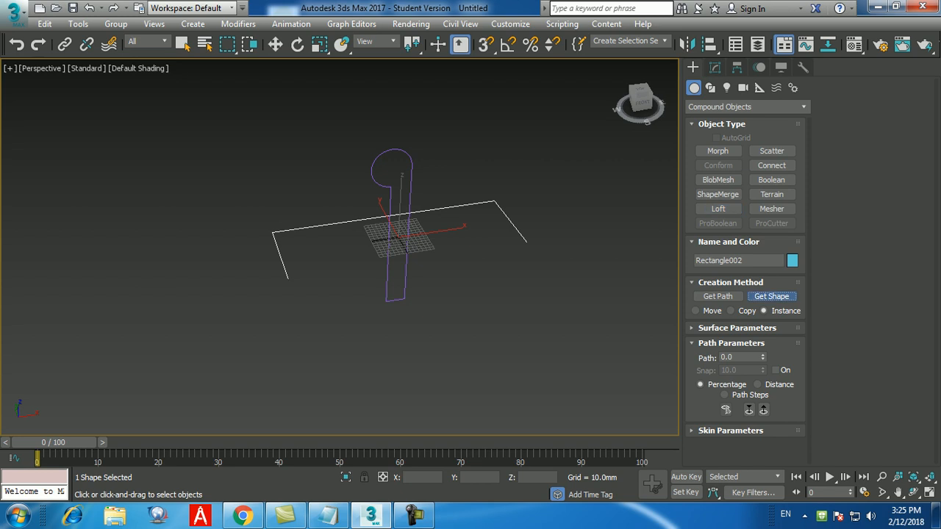
pyautogui.click(526, 241)
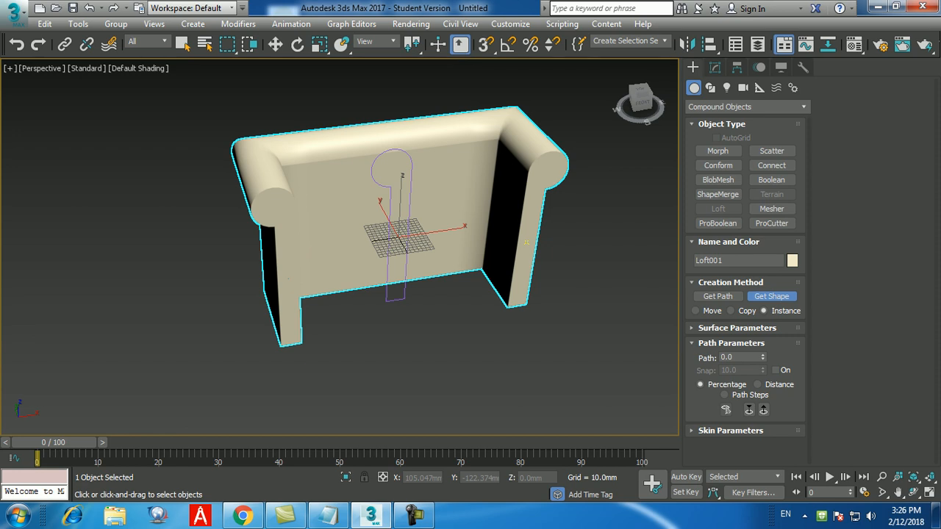
pyautogui.press('w')
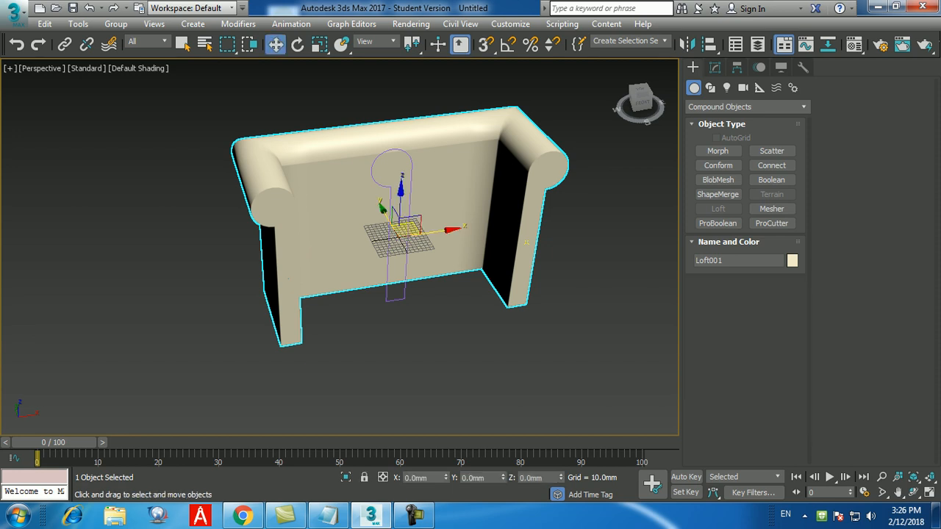
# Move the hook-shaped profile along X to about 712 mm and the lofted sofa body along Y to about 720 mm.
pyautogui.click(416, 303)
pyautogui.moveTo(415, 304); pyautogui.dragTo(332, 288, button='middle')
pyautogui.click(317, 285)
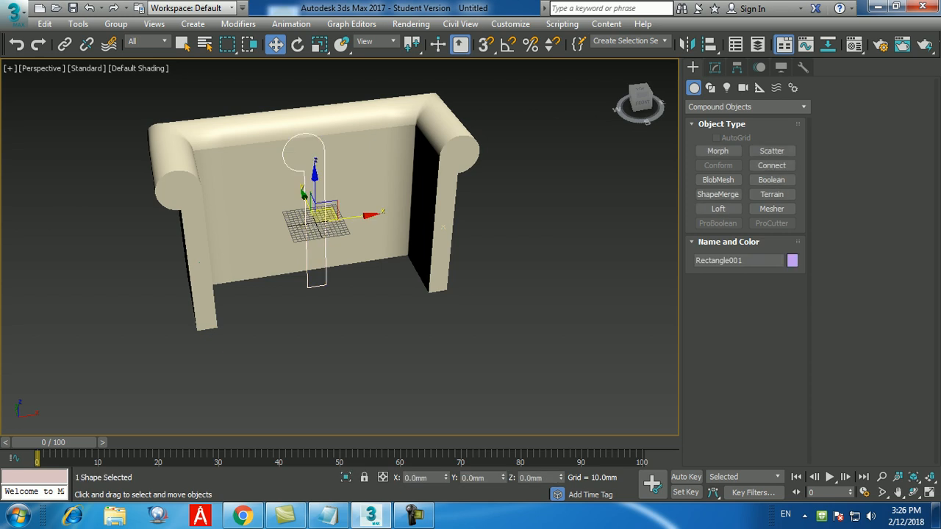
pyautogui.moveTo(345, 216); pyautogui.dragTo(609, 193)
pyautogui.scroll(3, 417, 189)
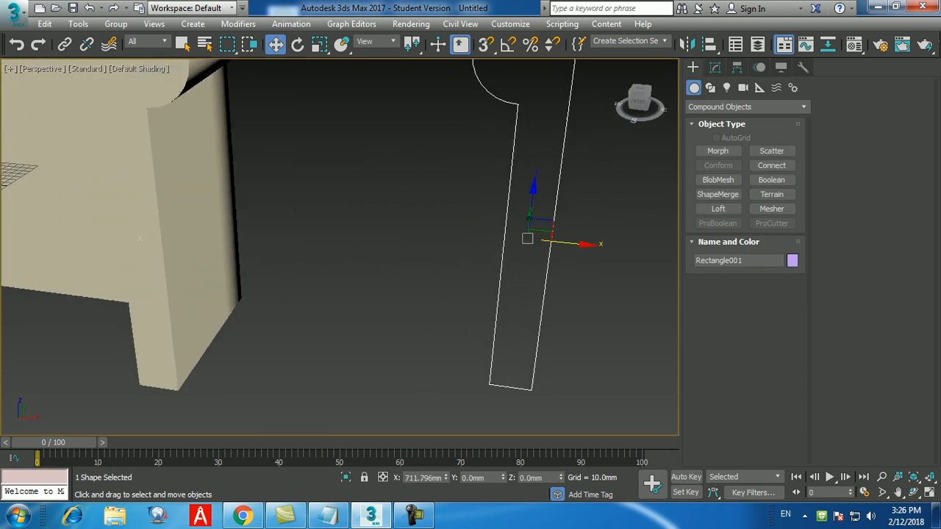
pyautogui.scroll(-5, 353, 291)
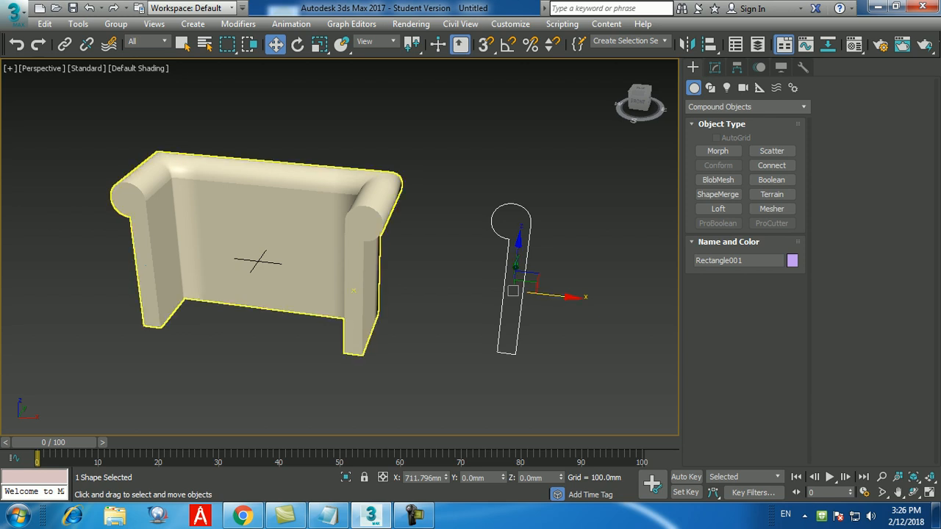
pyautogui.click(353, 291)
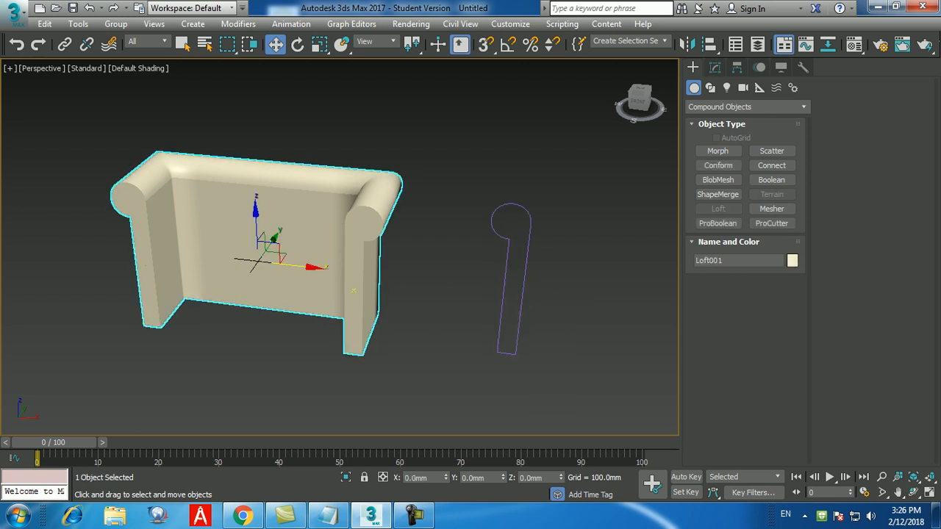
pyautogui.moveTo(353, 290); pyautogui.dragTo(399, 189)
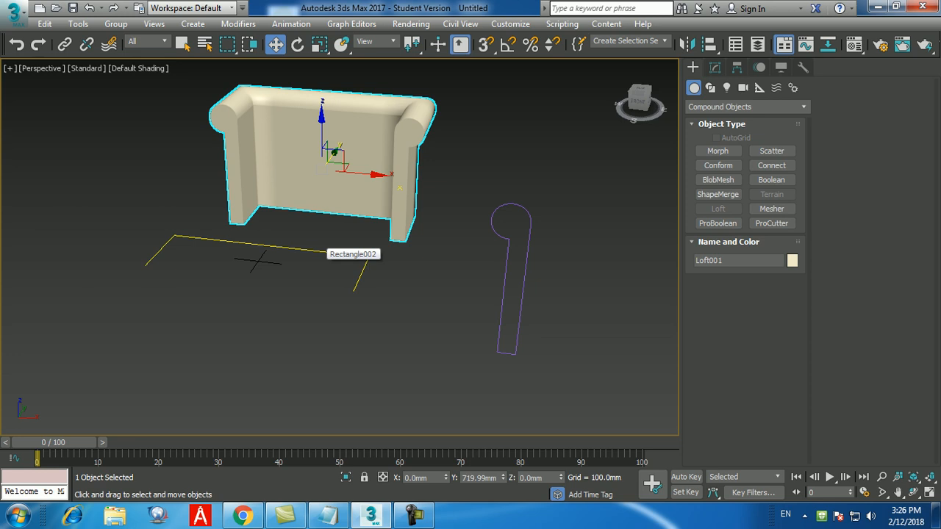
# Try deleting the hook-shaped profile and the open path, and undo both deletions.
pyautogui.click(512, 291)
pyautogui.press('Delete')
pyautogui.click(331, 252)
pyautogui.press('Delete')
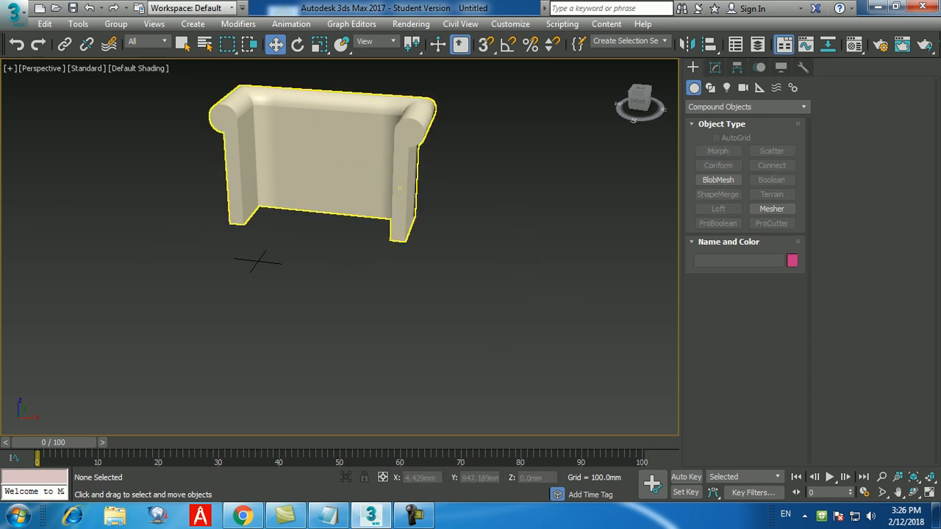
pyautogui.hotkey('ctrl', 'z')
pyautogui.hotkey('ctrl', 'z')
pyautogui.hotkey('ctrl', 'z')
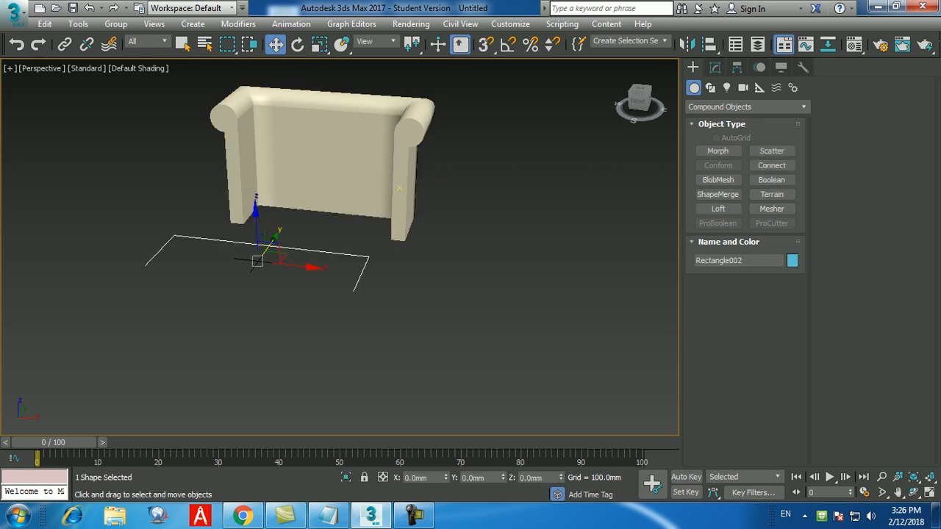
# Fillet the two back corner vertices of the open path with a large radius, and leave vertex editing.
pyautogui.moveTo(294, 246); pyautogui.dragTo(349, 261, button='middle')
pyautogui.click(296, 257)
pyautogui.scroll(4, 297, 258)
pyautogui.scroll(-3, 352, 266)
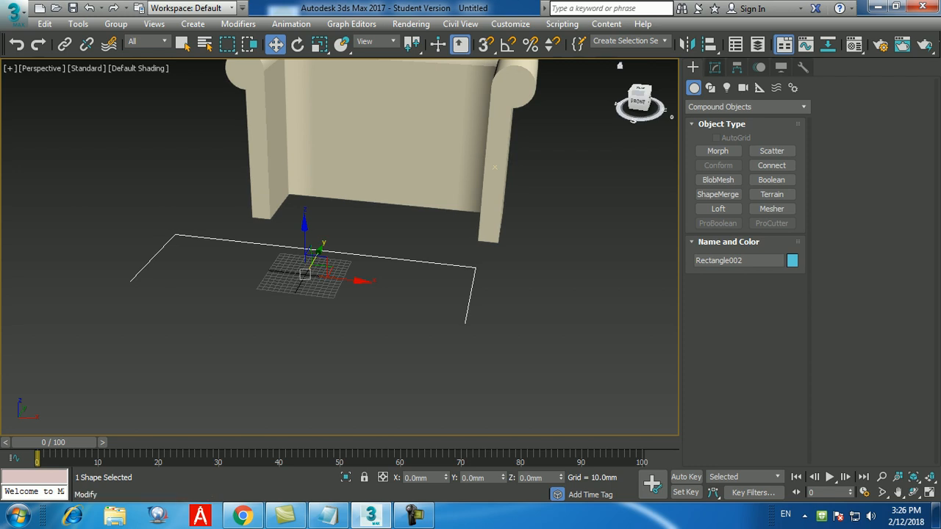
pyautogui.click(715, 68)
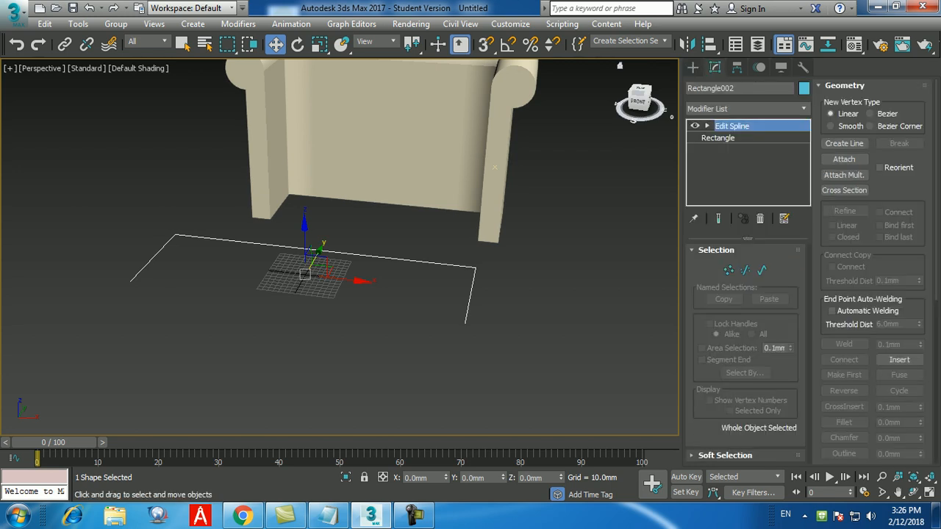
pyautogui.click(728, 271)
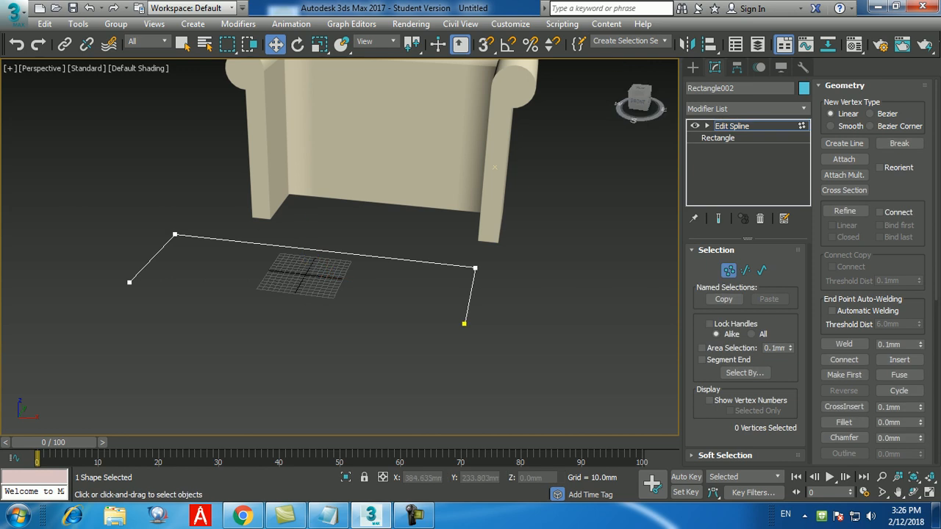
pyautogui.moveTo(517, 267); pyautogui.dragTo(517, 267)
pyautogui.keyDown('ctrl'); pyautogui.moveTo(192, 190); pyautogui.dragTo(169, 236); pyautogui.keyUp('ctrl')
pyautogui.click(843, 421)
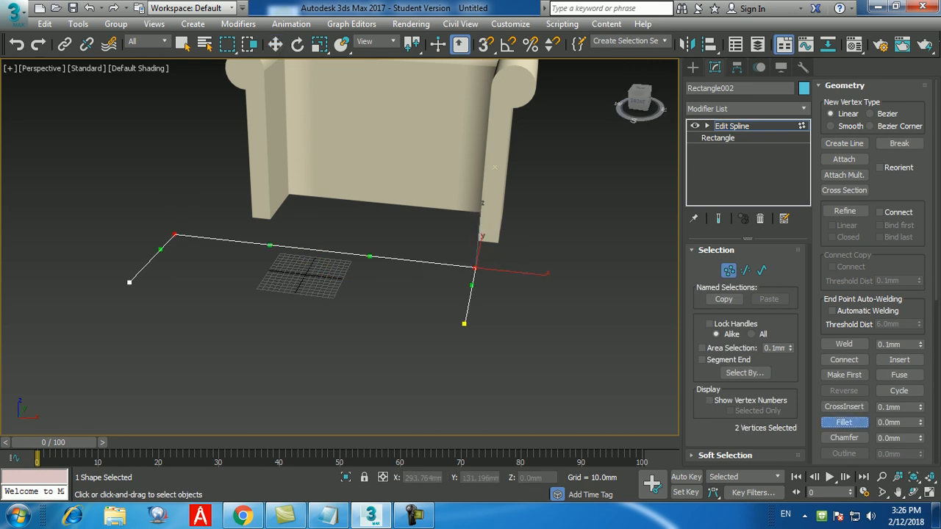
pyautogui.moveTo(475, 267); pyautogui.dragTo(496, 169)
pyautogui.keyDown('alt'); pyautogui.moveTo(495, 169); pyautogui.dragTo(479, 209, button='middle'); pyautogui.keyUp('alt')
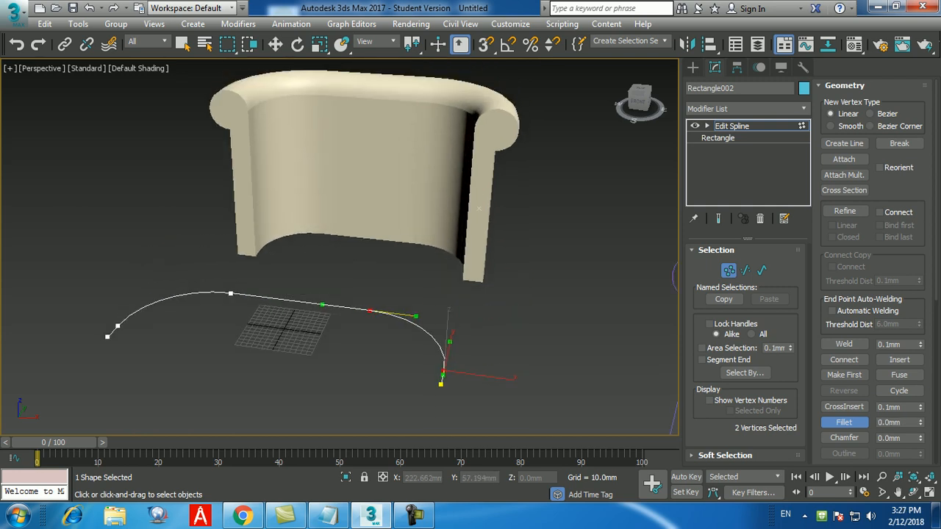
pyautogui.moveTo(441, 294); pyautogui.dragTo(371, 153, button='middle')
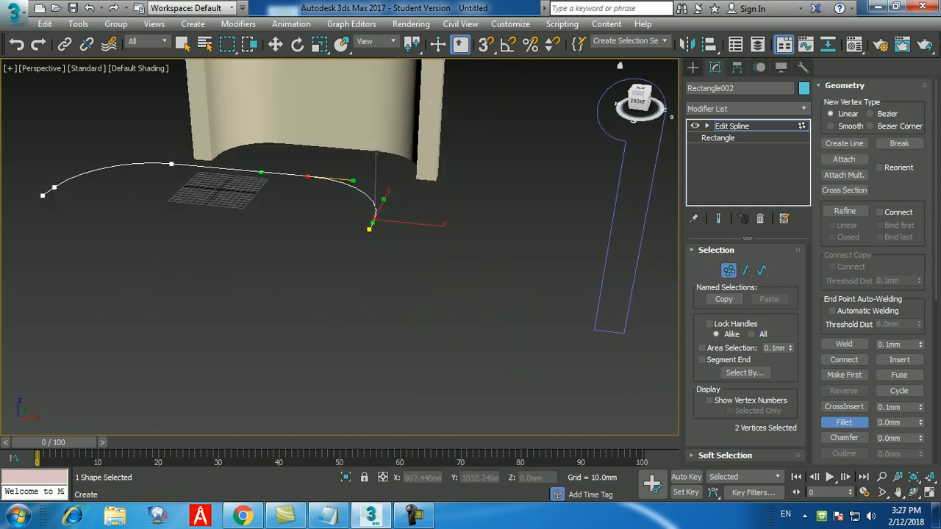
pyautogui.click(693, 67)
# Try moving the two bottom vertices of the hook-shaped profile down along Z, and leave vertex editing.
pyautogui.moveTo(441, 220); pyautogui.dragTo(366, 247, button='middle')
pyautogui.click(565, 263)
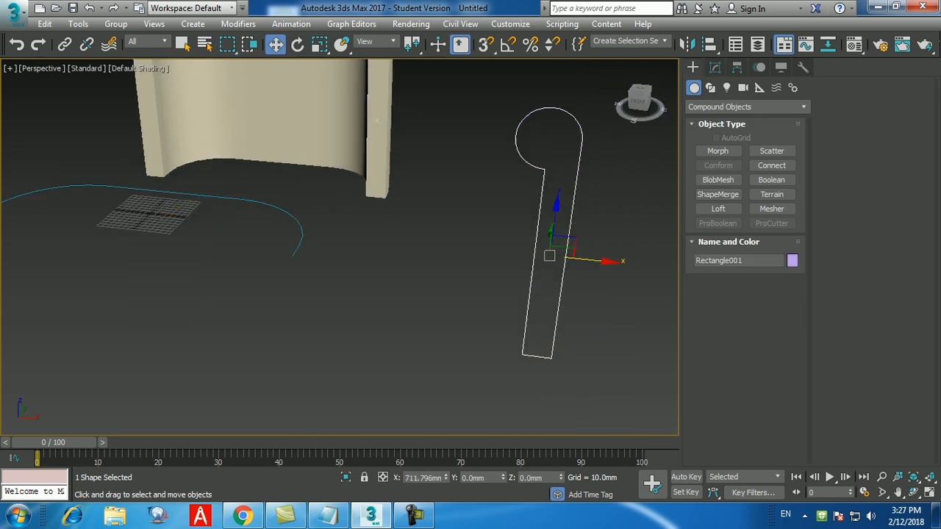
pyautogui.click(715, 67)
pyautogui.click(728, 271)
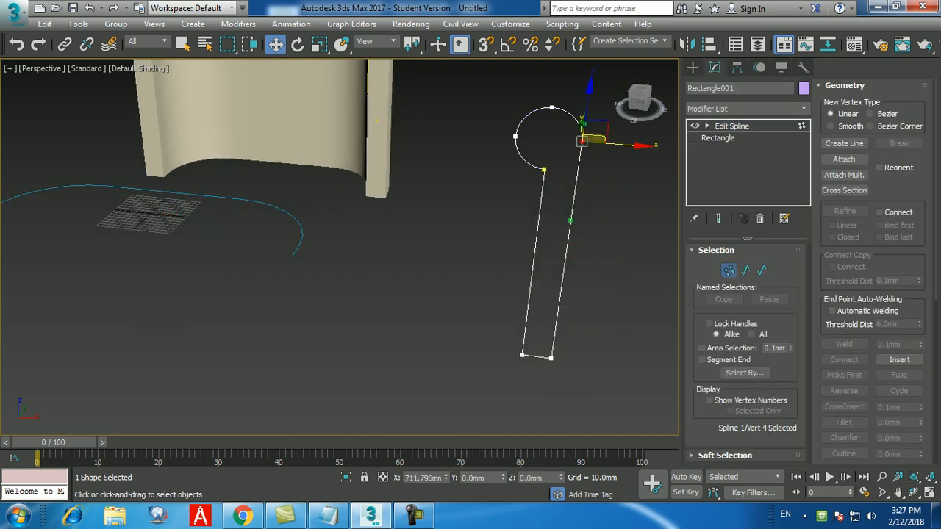
pyautogui.moveTo(585, 338); pyautogui.dragTo(502, 381)
pyautogui.scroll(-4, 521, 354)
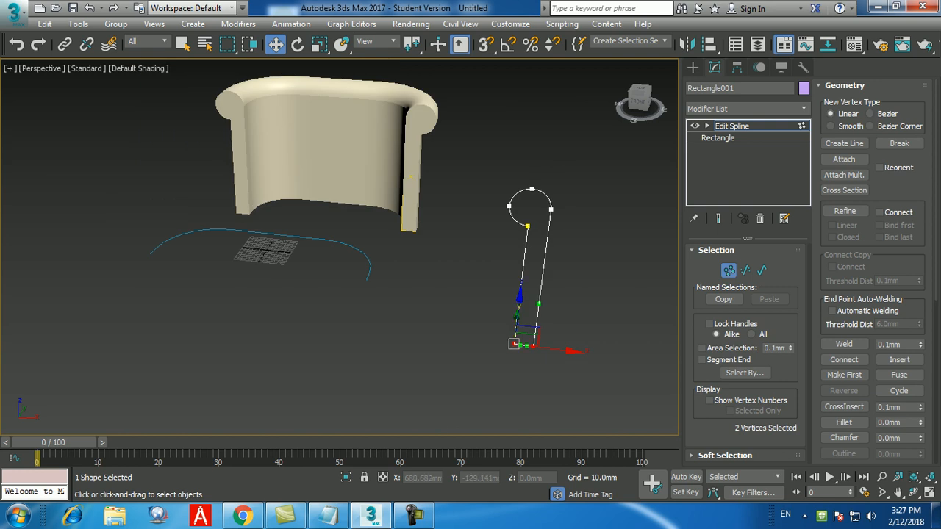
pyautogui.moveTo(519, 300); pyautogui.dragTo(515, 324)
pyautogui.rightClick(516, 324)
pyautogui.click(693, 68)
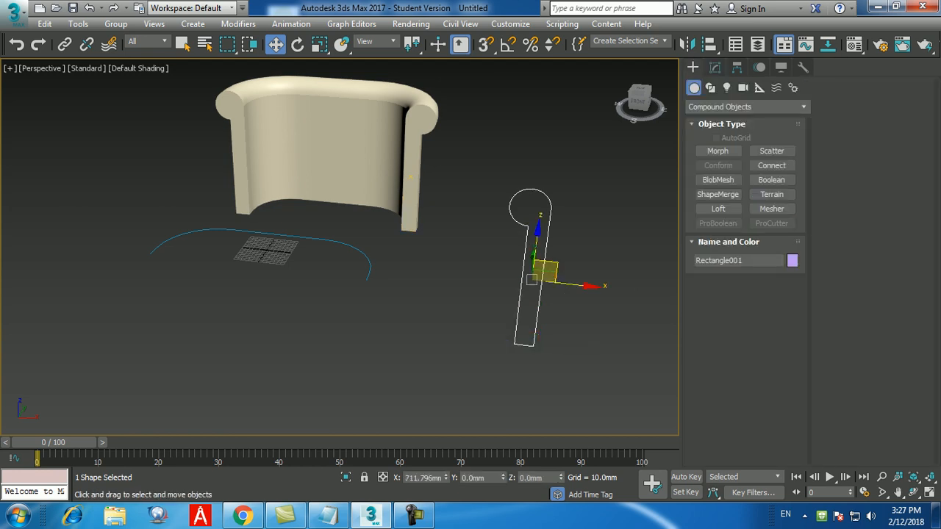
# Undo the profile and path edits and the object moves, back to the freshly created loft.
pyautogui.hotkey('ctrl', 'z')
pyautogui.hotkey('ctrl', 'z')
pyautogui.moveTo(358, 319); pyautogui.dragTo(452, 331, button='middle')
pyautogui.click(453, 332)
pyautogui.hotkey('ctrl', 'z')
pyautogui.hotkey('ctrl', 'z')
pyautogui.hotkey('ctrl', 'z')
pyautogui.hotkey('ctrl', 'z')
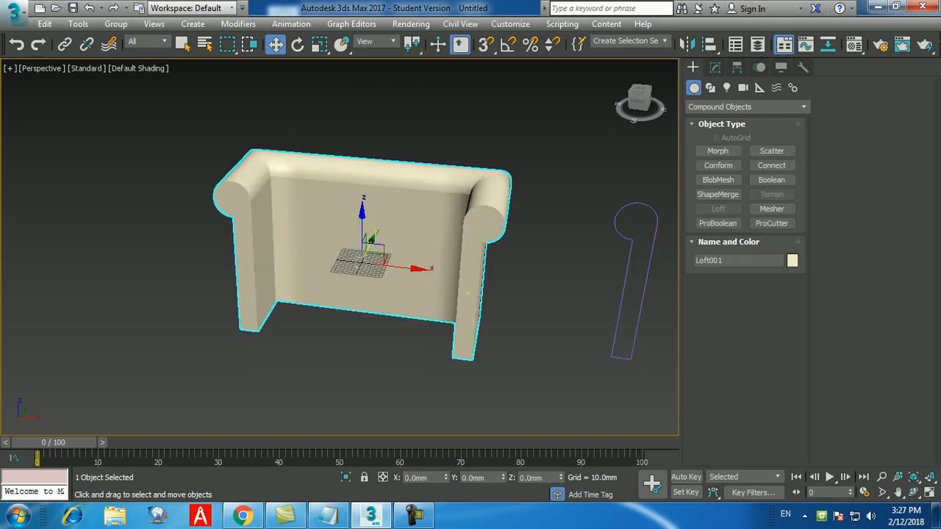
pyautogui.hotkey('ctrl', 'z')
# Move the lofted sofa body back along Y to about 581 mm, clear of its path and profile.
pyautogui.moveTo(453, 332); pyautogui.dragTo(523, 322, button='middle')
pyautogui.click(434, 193)
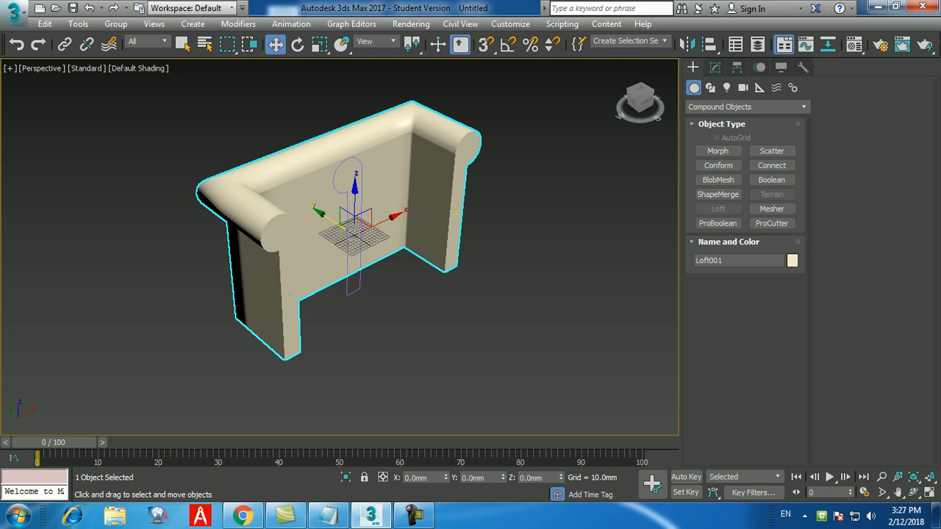
pyautogui.moveTo(334, 214); pyautogui.dragTo(212, 134)
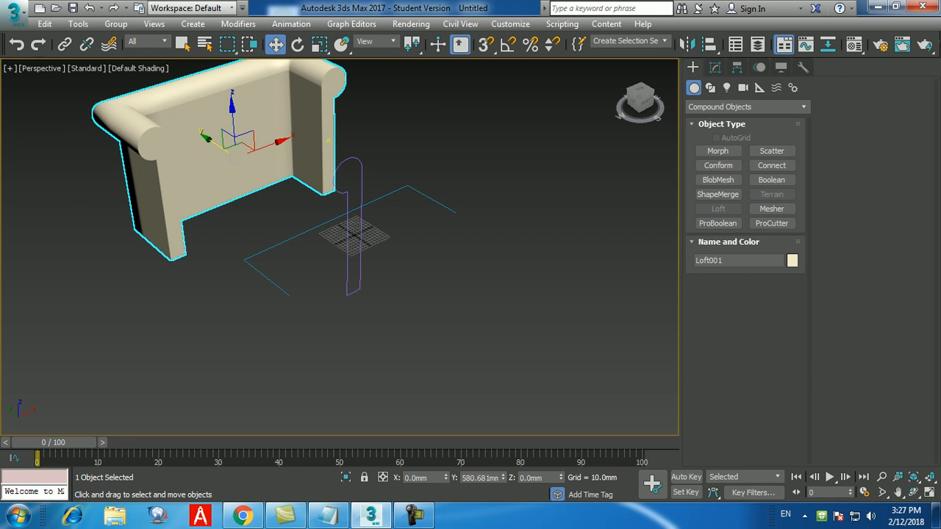
pyautogui.moveTo(235, 156); pyautogui.dragTo(368, 169, button='middle')
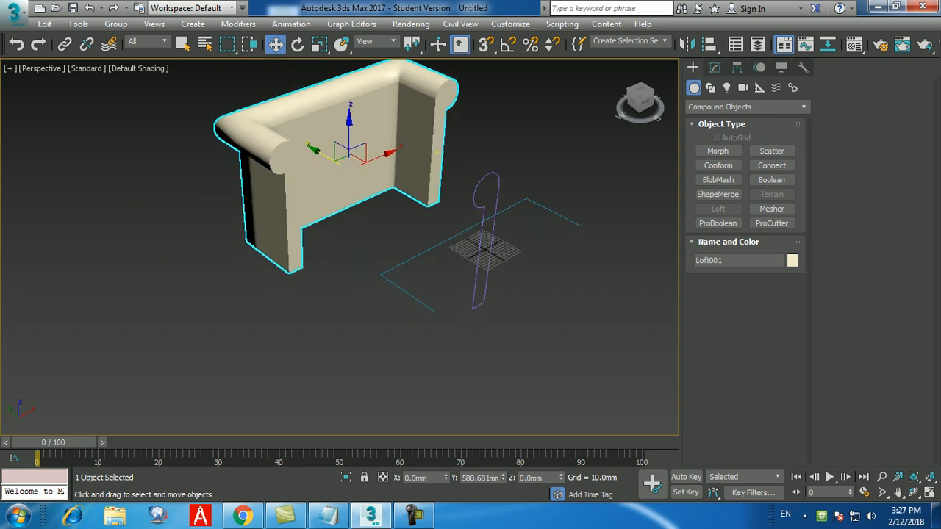
# Open vertex editing on the three-sided path and select its two back corner vertices.
pyautogui.scroll(3, 368, 169)
pyautogui.scroll(2, 367, 169)
pyautogui.scroll(-6, 368, 169)
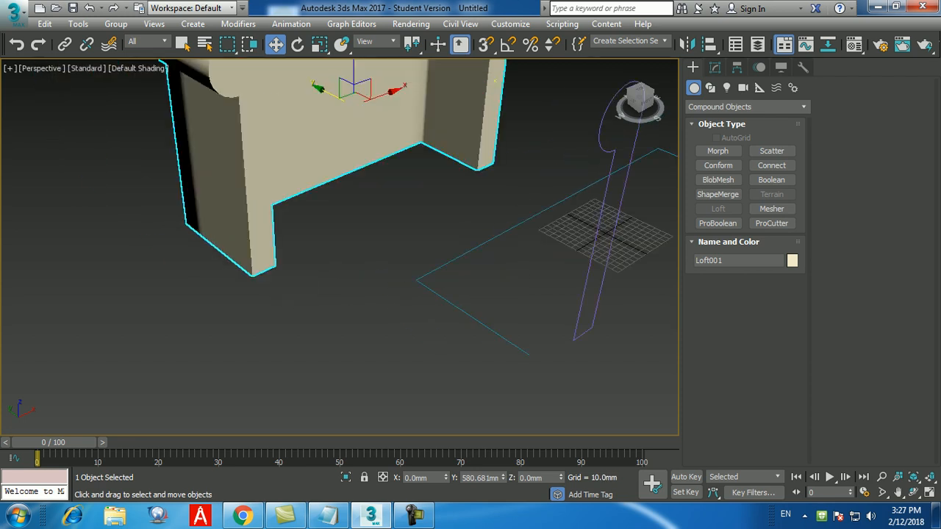
pyautogui.click(413, 299)
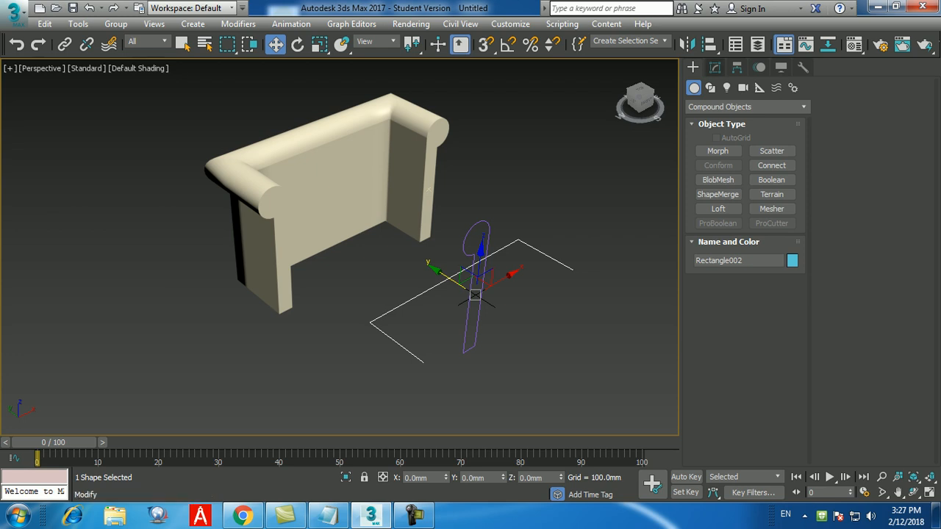
pyautogui.click(714, 66)
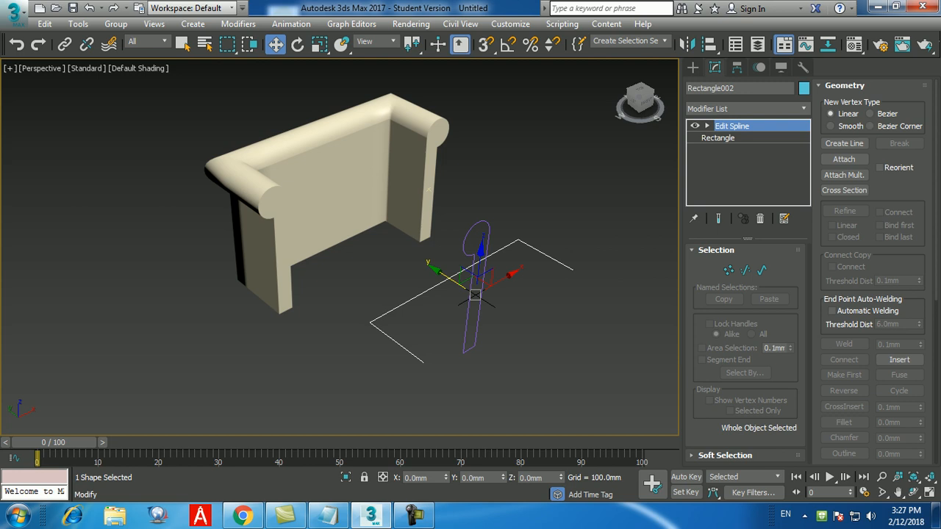
pyautogui.click(728, 269)
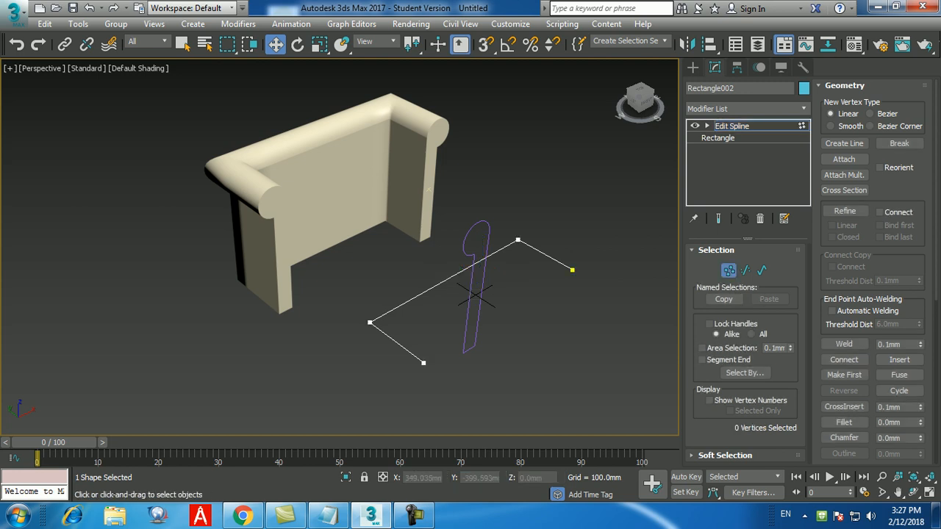
pyautogui.moveTo(514, 294); pyautogui.dragTo(504, 283, button='middle')
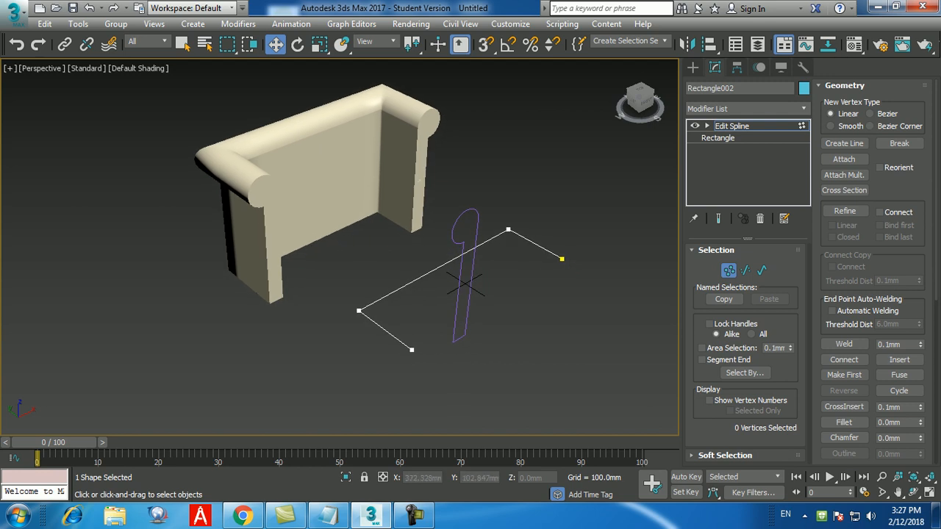
pyautogui.click(508, 230)
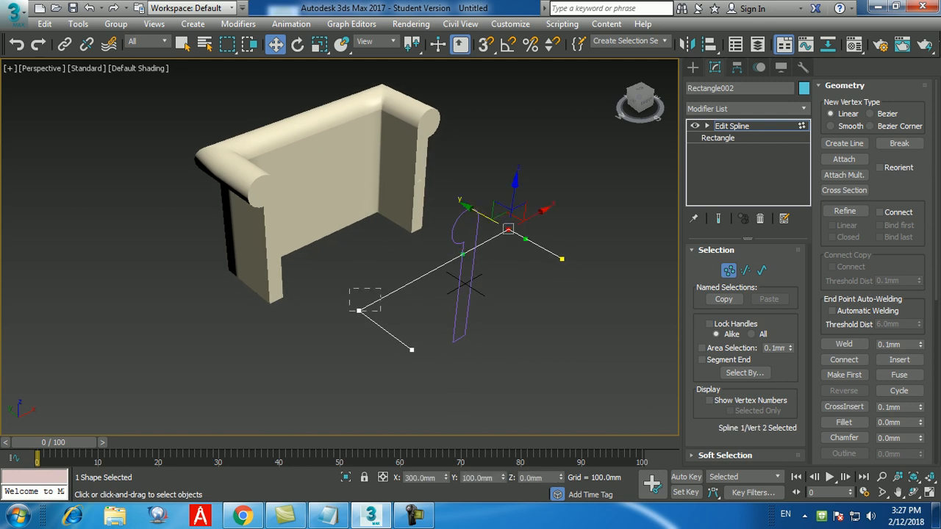
pyautogui.keyDown('ctrl'); pyautogui.click(359, 310); pyautogui.keyUp('ctrl')
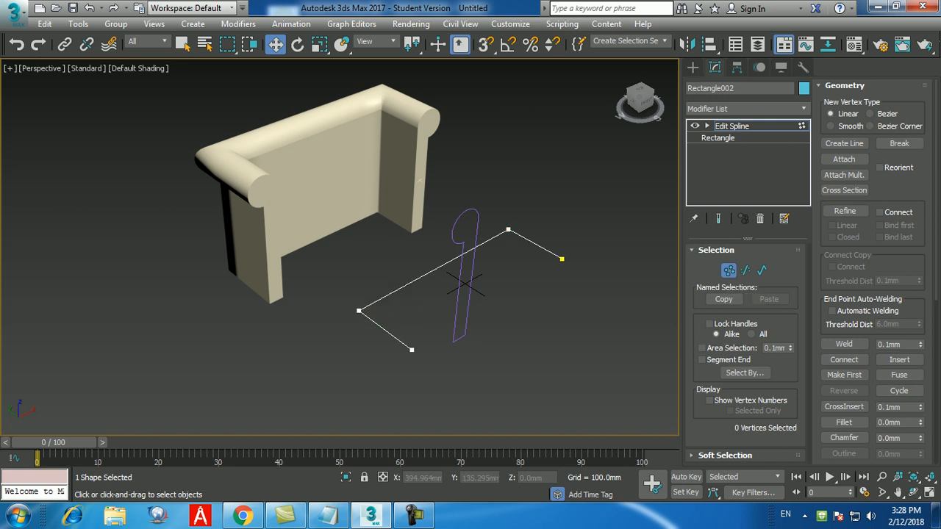
pyautogui.click(508, 230)
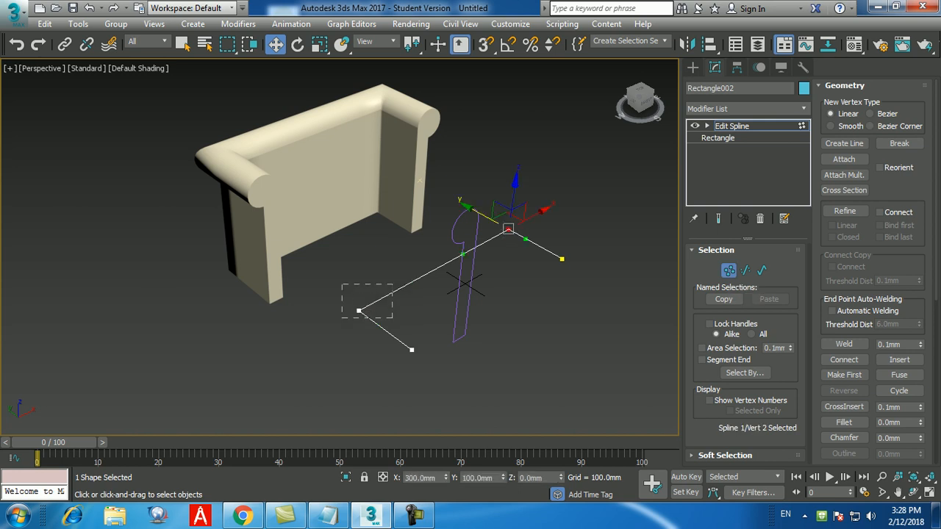
pyautogui.keyDown('ctrl'); pyautogui.moveTo(346, 284); pyautogui.dragTo(345, 284); pyautogui.keyUp('ctrl')
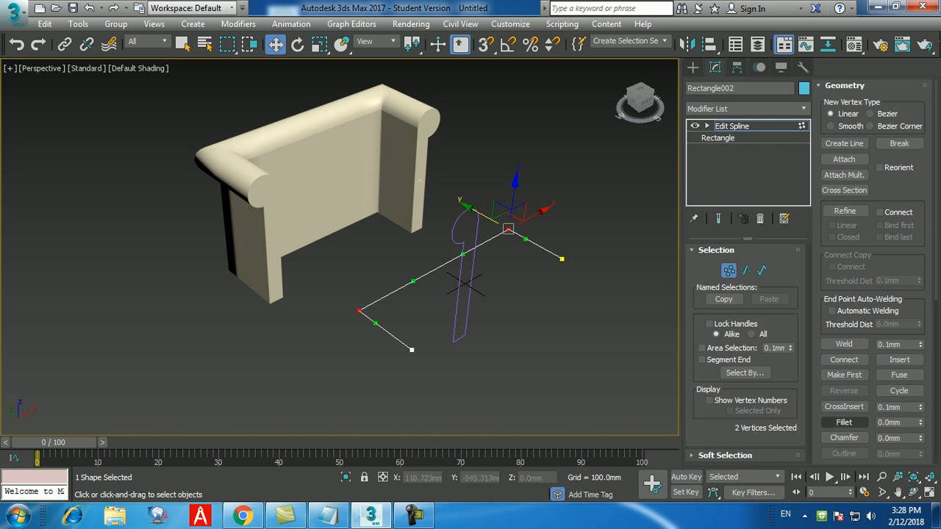
# Try filleting the two back corner vertices of the path with a 300 mm radius, followed by 20 mm.
pyautogui.click(844, 421)
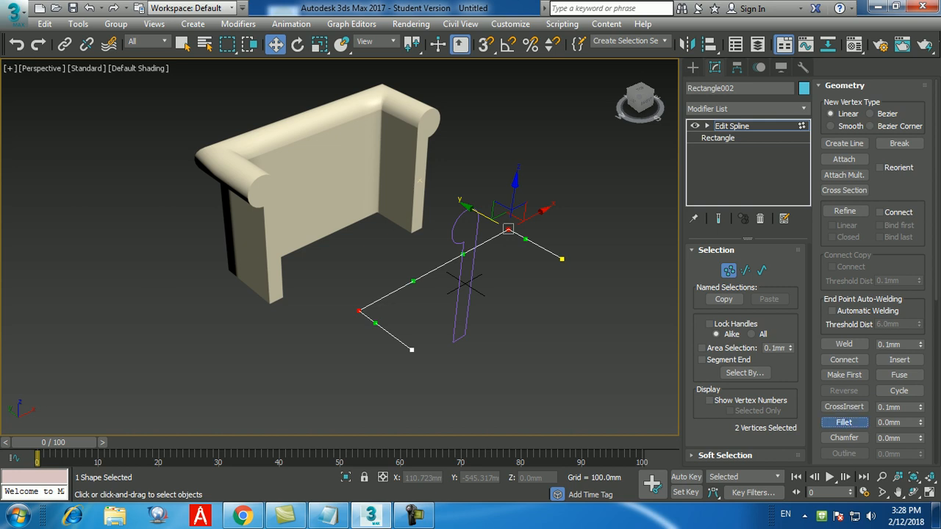
pyautogui.moveTo(905, 423); pyautogui.dragTo(863, 422)
pyautogui.write('300')
pyautogui.press('Return')
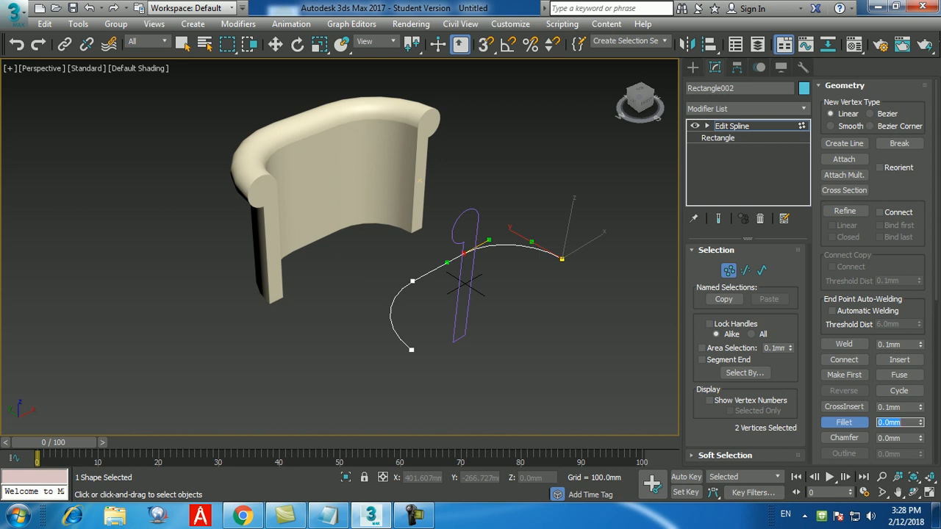
pyautogui.write('20')
pyautogui.press('Return')
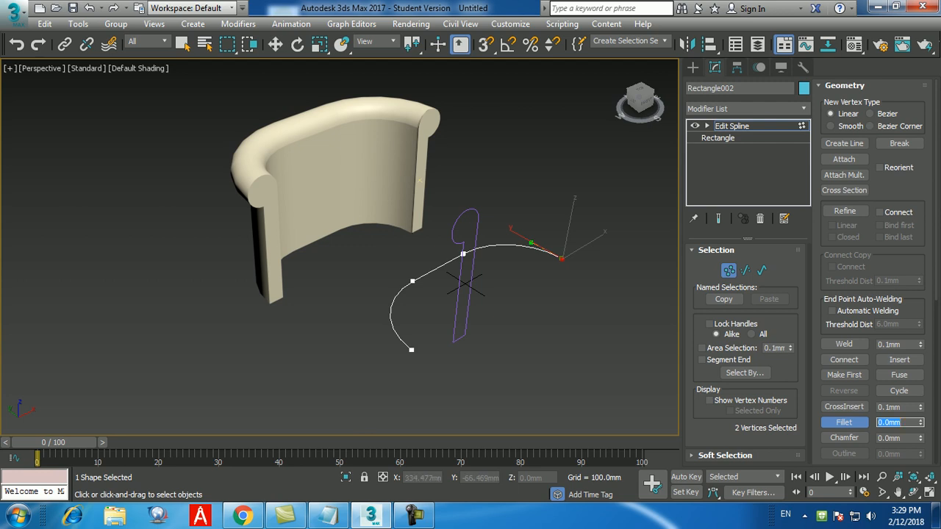
# Undo the large corner fillets so the path has sharp back corners again.
pyautogui.hotkey('ctrl', 'z')
pyautogui.hotkey('ctrl', 'z')
pyautogui.hotkey('ctrl', 'z')
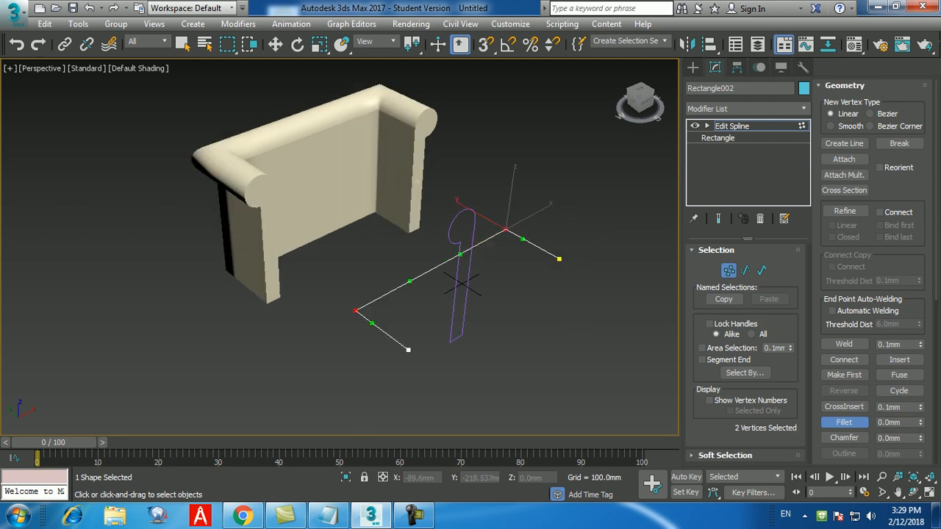
# Try a small 20 mm fillet on the path's two back corner vertices and undo it.
pyautogui.doubleClick(888, 422)
pyautogui.write('20')
pyautogui.press('Return')
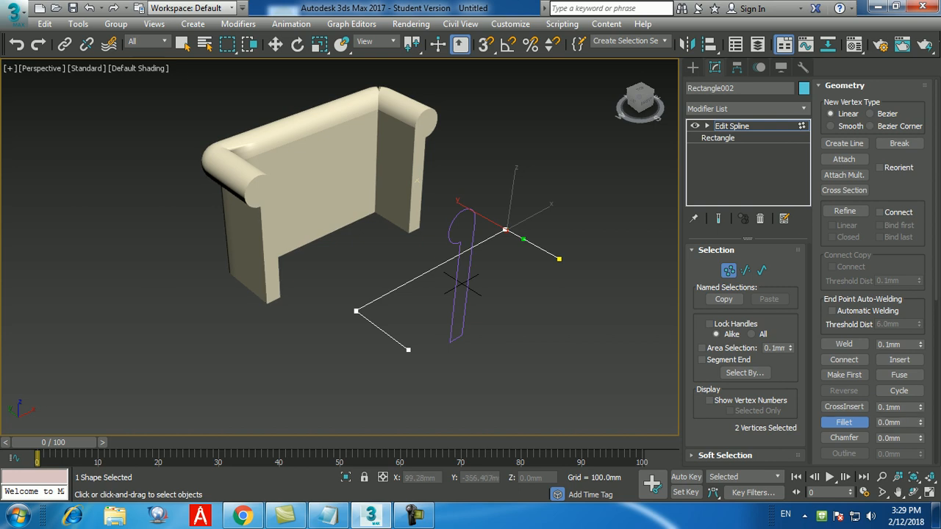
pyautogui.hotkey('ctrl', 'z')
pyautogui.hotkey('ctrl', 'z')
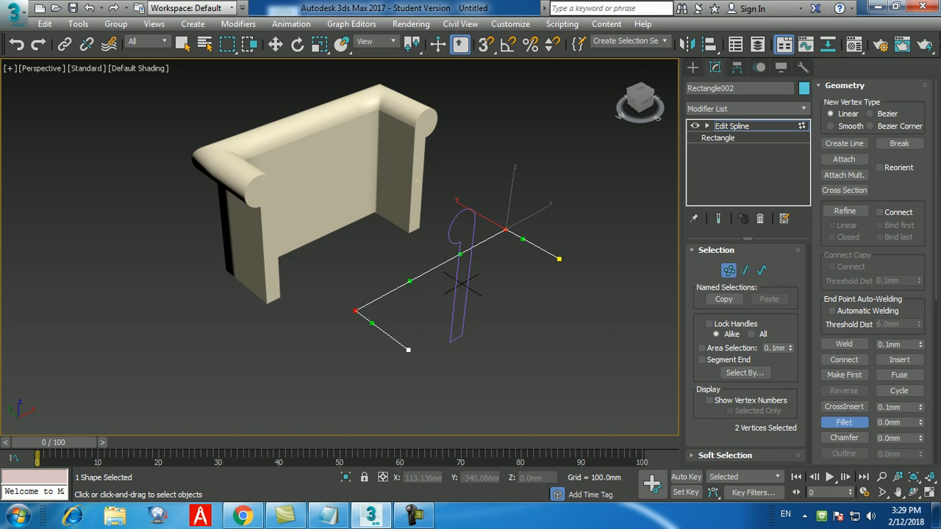
# Step back through the edit history to clear the corner vertex selection, keeping the path in vertex editing.
pyautogui.click(494, 189)
pyautogui.hotkey('ctrl', 'z')
pyautogui.hotkey('ctrl', 'z')
pyautogui.hotkey('ctrl', 'z')
pyautogui.hotkey('ctrl', 'z')
pyautogui.hotkey('ctrl', 'z')
pyautogui.hotkey('ctrl', 'z')
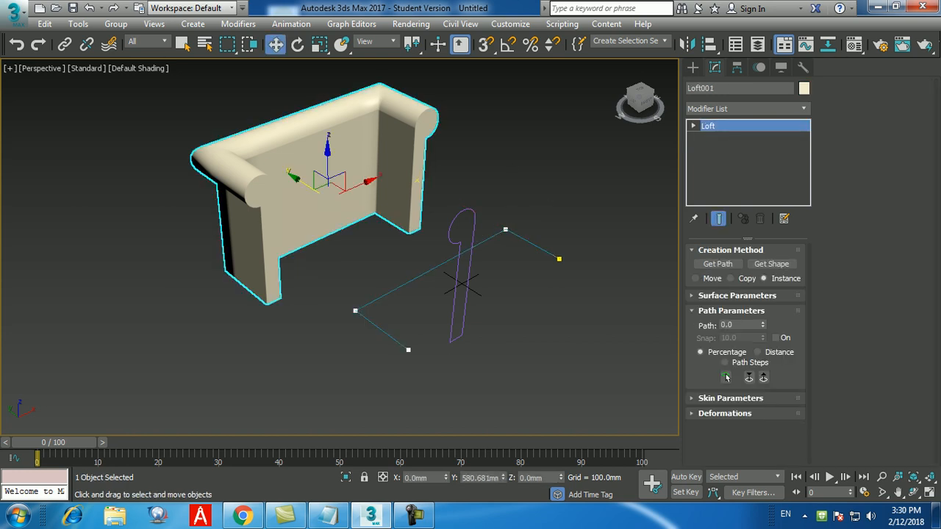
pyautogui.hotkey('ctrl', 'z')
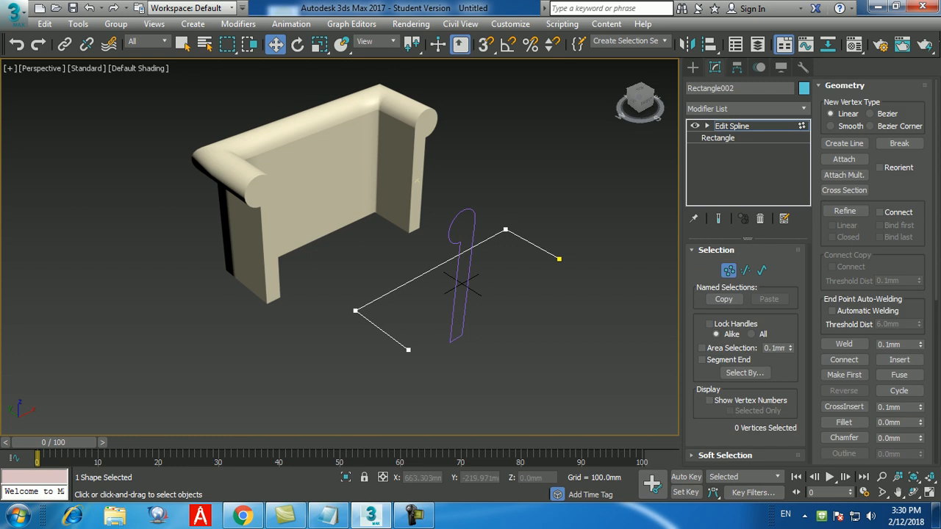
# Reselect the path's two back corner vertices and fillet them by 20 mm.
pyautogui.moveTo(496, 216); pyautogui.dragTo(523, 238)
pyautogui.keyDown('ctrl'); pyautogui.moveTo(329, 290); pyautogui.dragTo(385, 323); pyautogui.keyUp('ctrl')
pyautogui.click(844, 423)
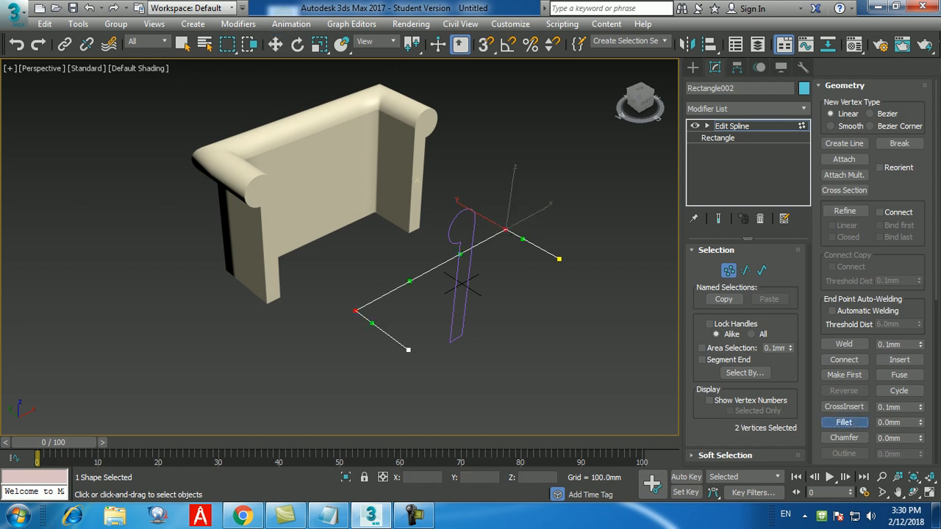
pyautogui.click(889, 423)
pyautogui.write('20')
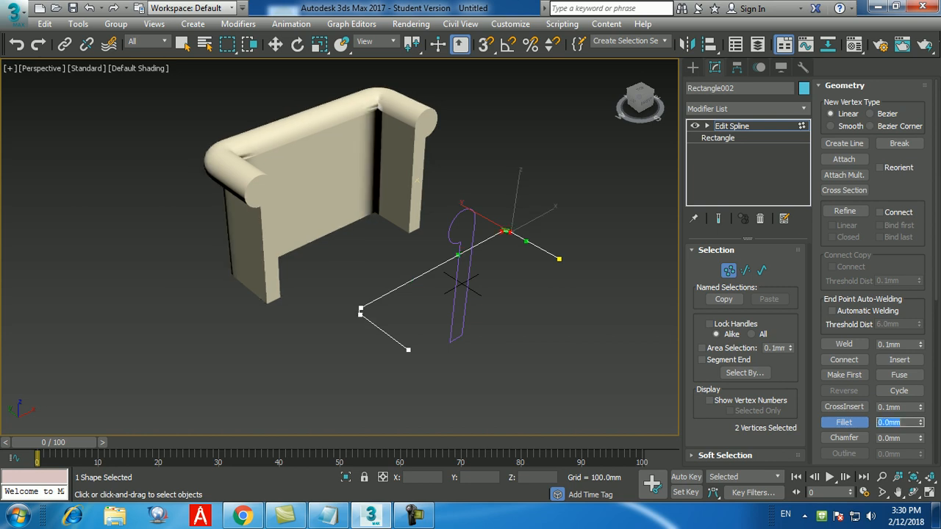
pyautogui.write('200')
pyautogui.press('Return')
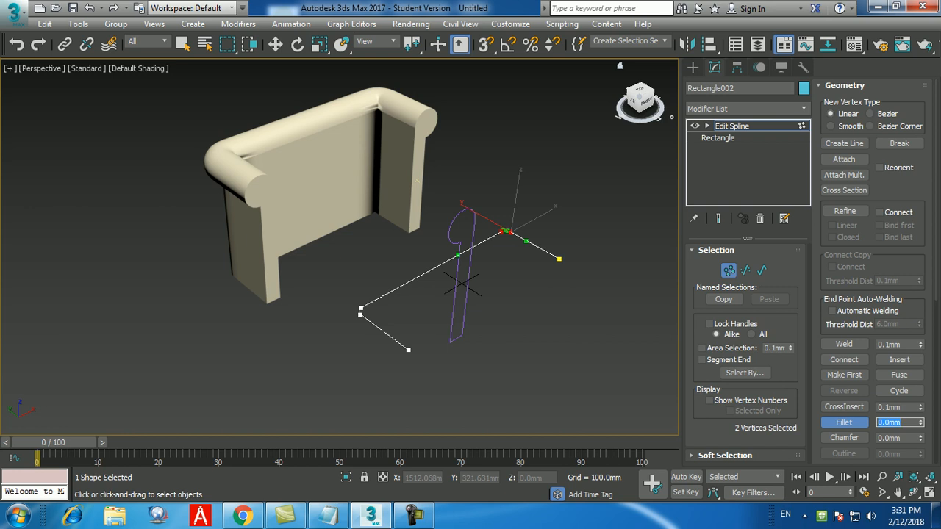
# Reset the scene without saving the sofa model and maximise the perspective viewport.
pyautogui.click(413, 515)
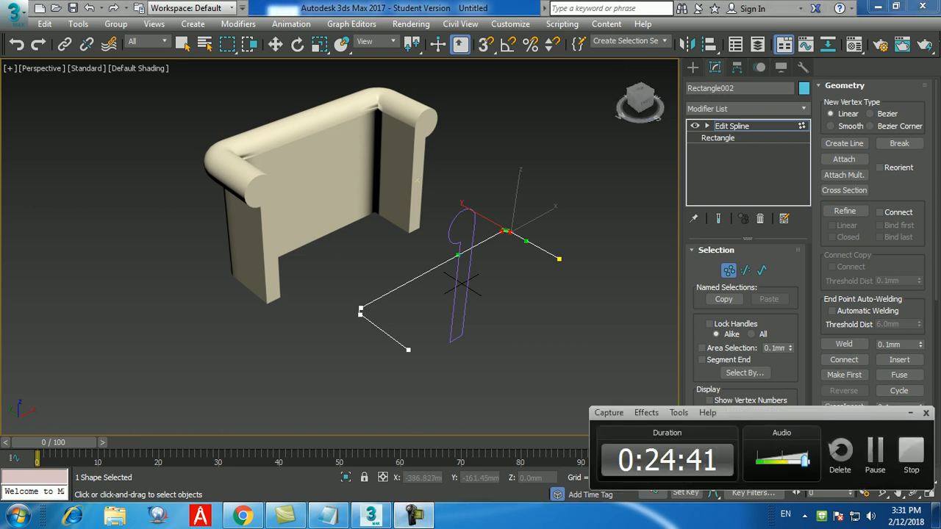
pyautogui.click(414, 515)
pyautogui.click(14, 12)
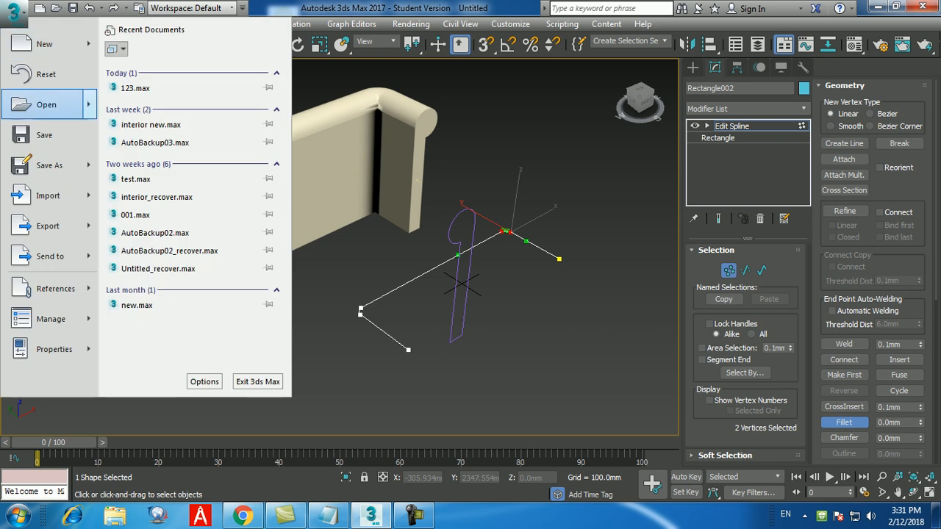
pyautogui.click(46, 74)
pyautogui.click(466, 277)
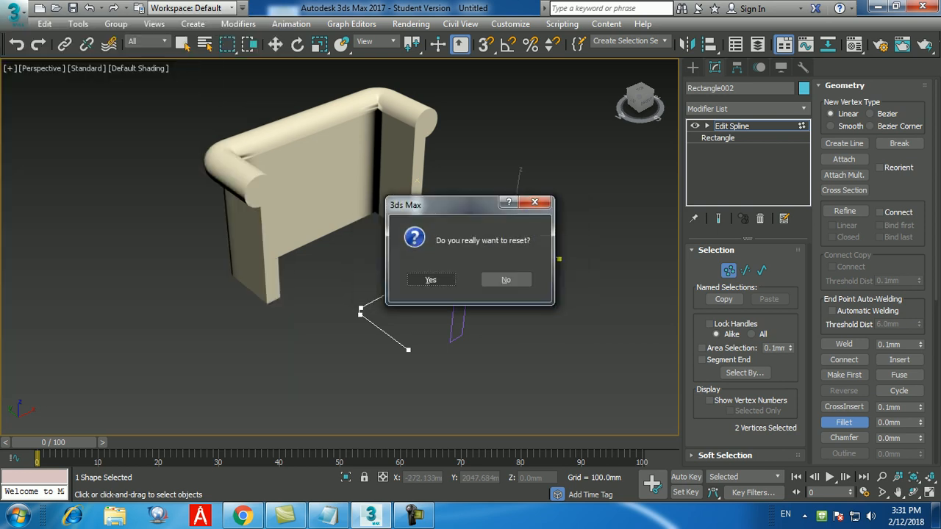
pyautogui.click(430, 277)
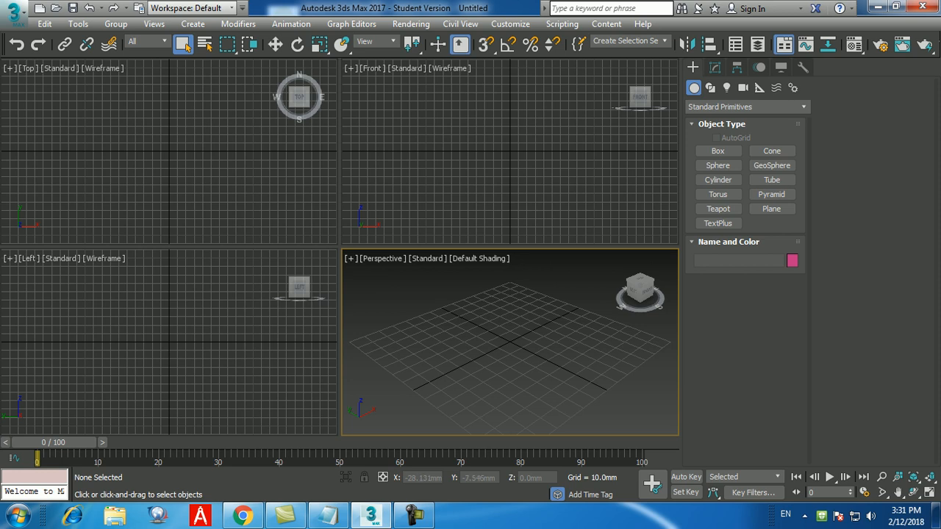
pyautogui.hotkey('alt', 'w')
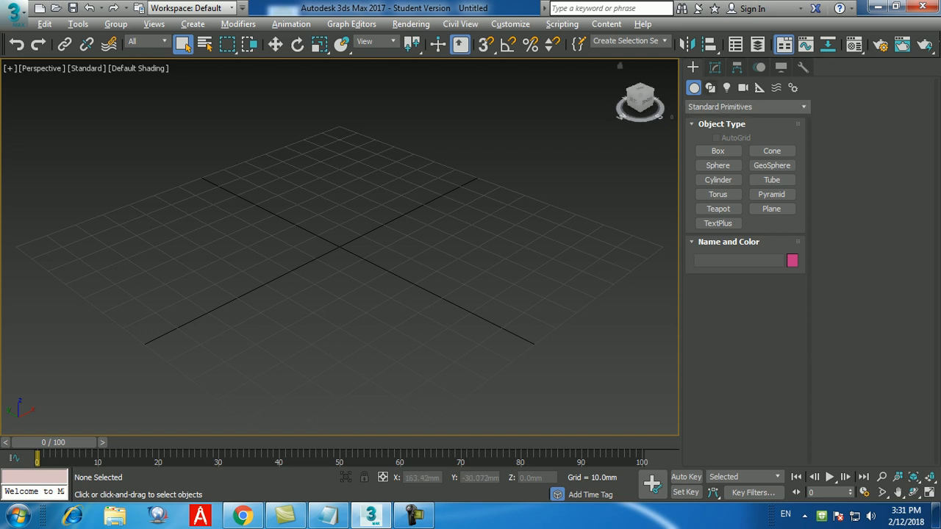
# Create a circle spline with a 100 mm radius centred at the origin, and leave the Circle tool.
pyautogui.click(710, 87)
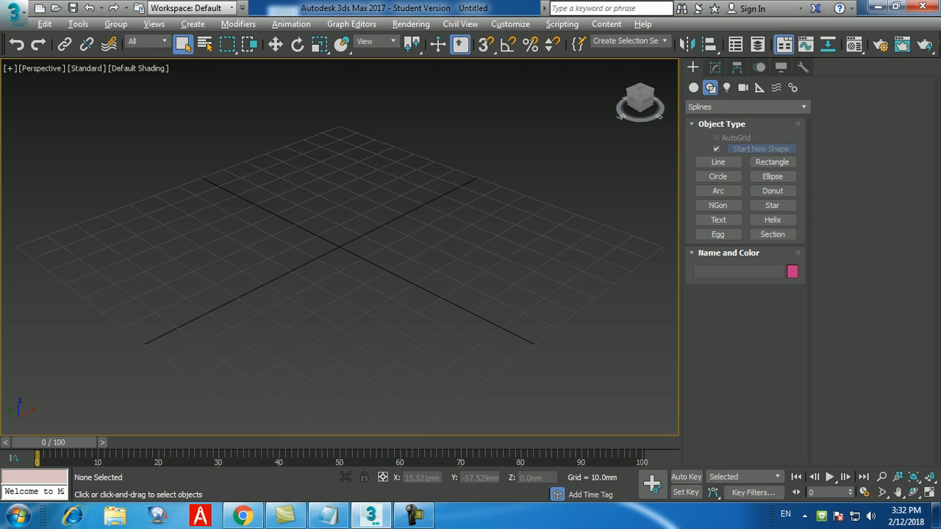
pyautogui.scroll(-5, 463, 297)
pyautogui.scroll(4, 522, 301)
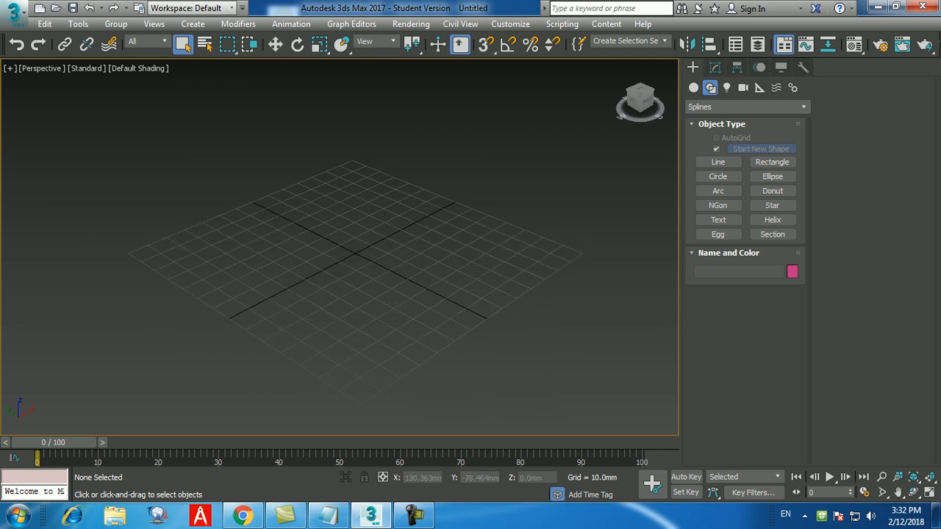
pyautogui.click(718, 177)
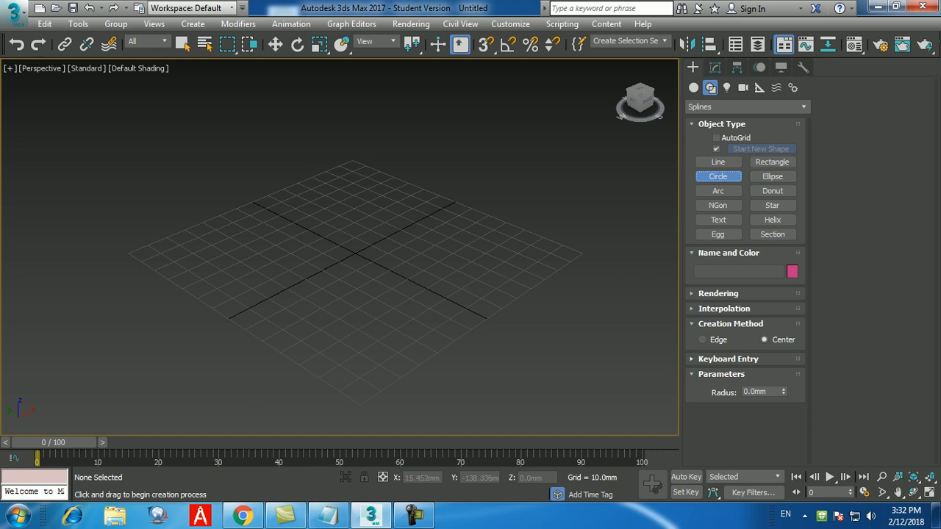
pyautogui.click(727, 360)
pyautogui.doubleClick(757, 421)
pyautogui.write('100')
pyautogui.press('Return')
pyautogui.click(760, 438)
pyautogui.scroll(-5, 420, 317)
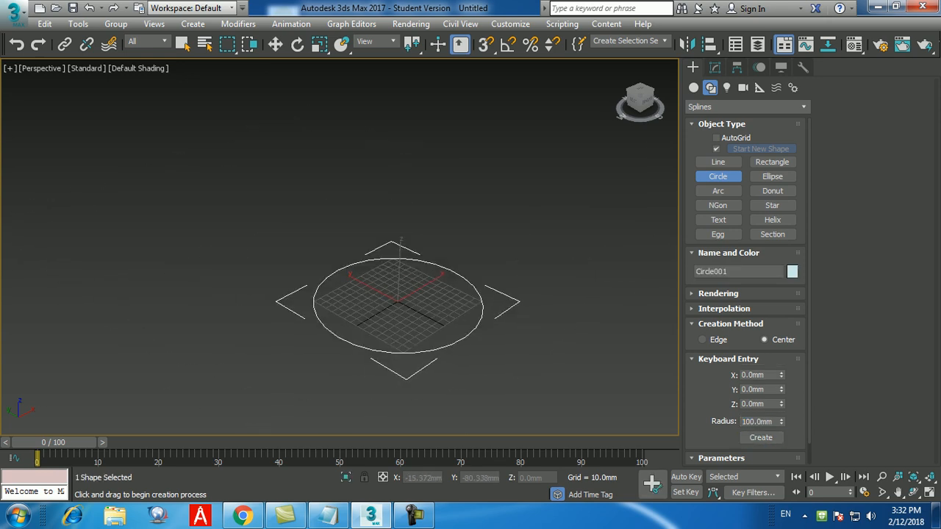
pyautogui.rightClick(443, 333)
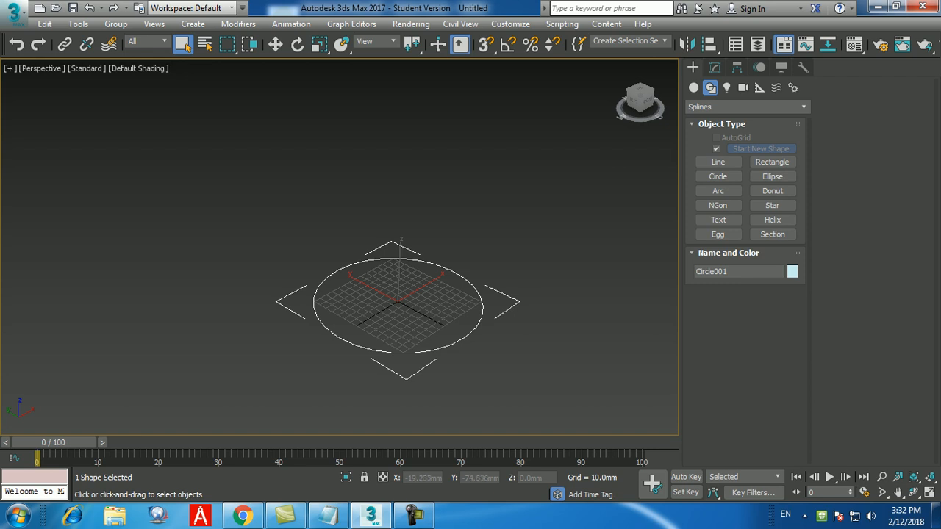
# Move the circle away from the origin to about X 255 mm, Y 9 mm, Z -26 mm.
pyautogui.click(417, 517)
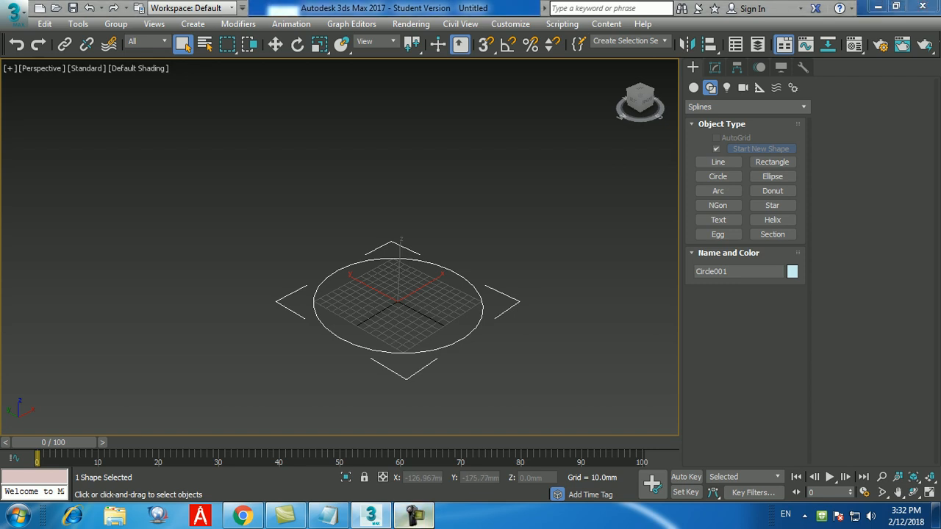
pyautogui.click(910, 451)
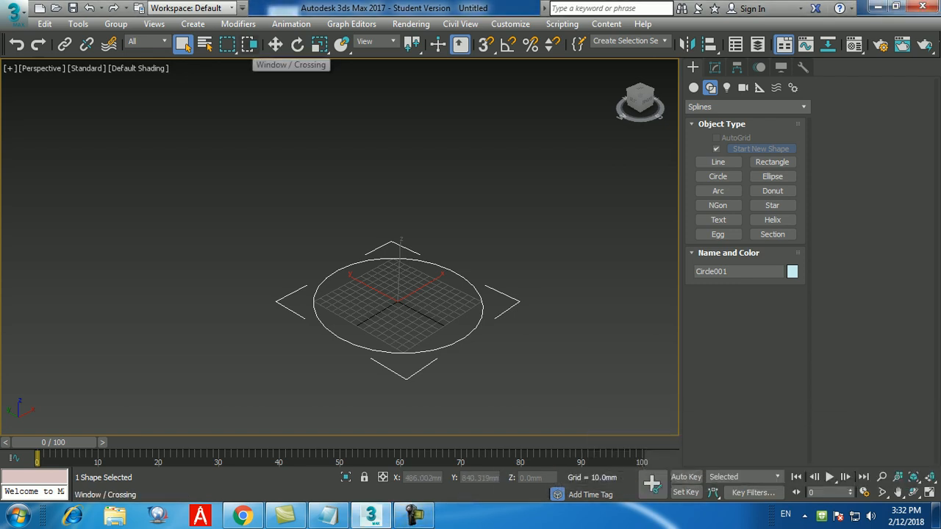
pyautogui.click(275, 44)
pyautogui.moveTo(398, 294); pyautogui.dragTo(492, 237)
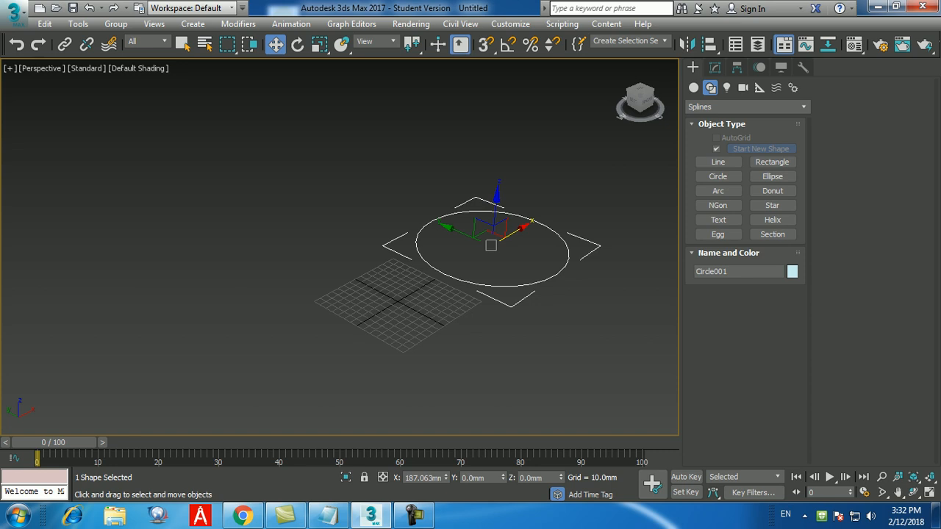
pyautogui.moveTo(520, 230)
pyautogui.mouseDown()
pyautogui.moveTo(583, 191)
pyautogui.moveTo(354, 327)
pyautogui.moveTo(537, 218)
pyautogui.moveTo(514, 234)
pyautogui.mouseUp()
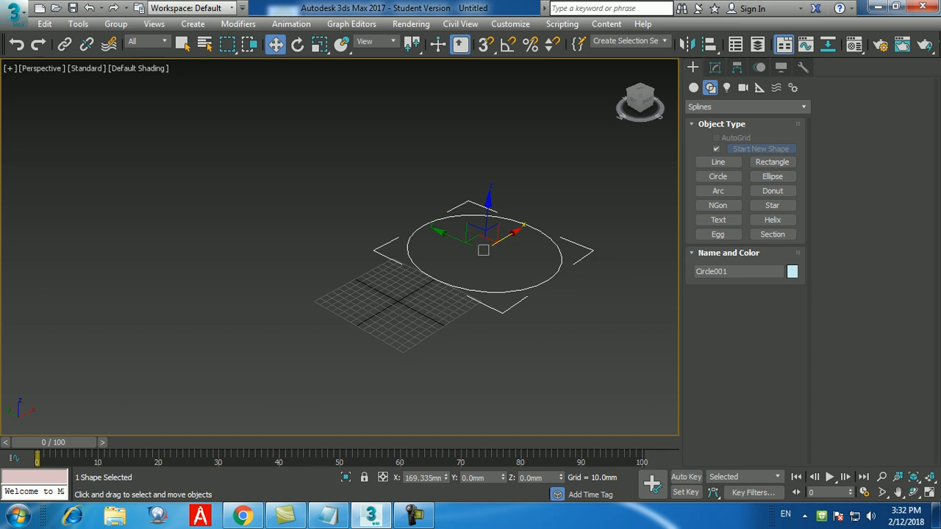
pyautogui.moveTo(515, 233)
pyautogui.mouseDown()
pyautogui.moveTo(435, 276)
pyautogui.moveTo(523, 222)
pyautogui.moveTo(407, 291)
pyautogui.moveTo(456, 269)
pyautogui.moveTo(428, 270)
pyautogui.moveTo(412, 362)
pyautogui.moveTo(437, 119)
pyautogui.moveTo(420, 214)
pyautogui.moveTo(413, 155)
pyautogui.moveTo(233, 377)
pyautogui.moveTo(405, 252)
pyautogui.moveTo(413, 279)
pyautogui.moveTo(515, 231)
pyautogui.mouseUp()
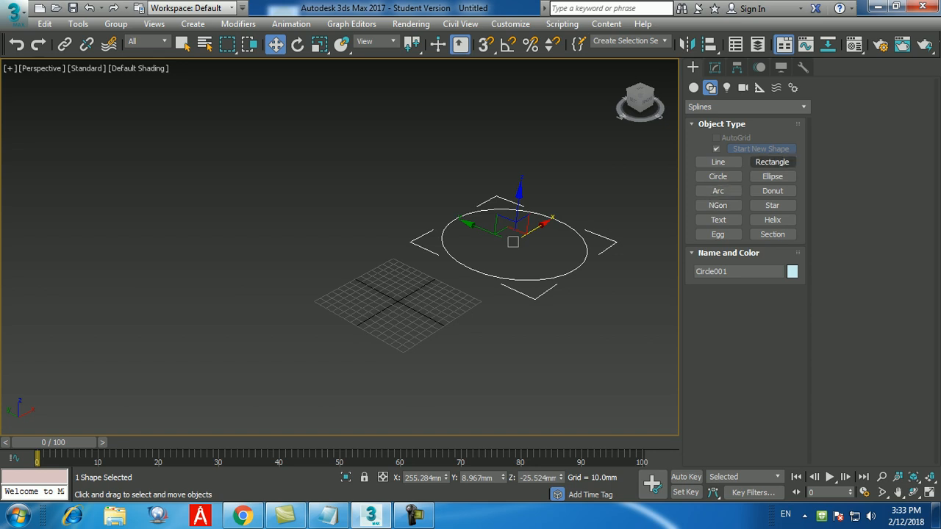
# Create a 150 by 150 mm rectangle at the origin and move it along Y to about 167 mm.
pyautogui.click(772, 161)
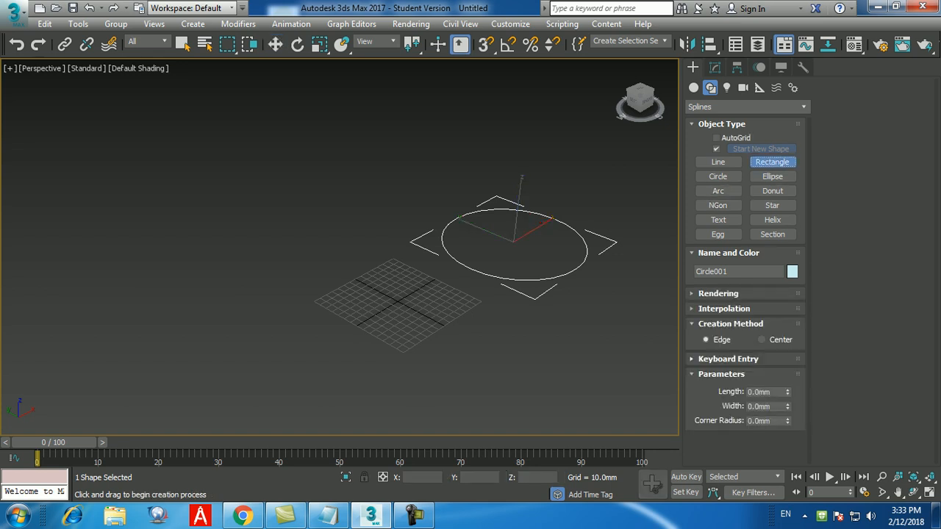
pyautogui.click(727, 359)
pyautogui.moveTo(770, 403); pyautogui.dragTo(735, 402)
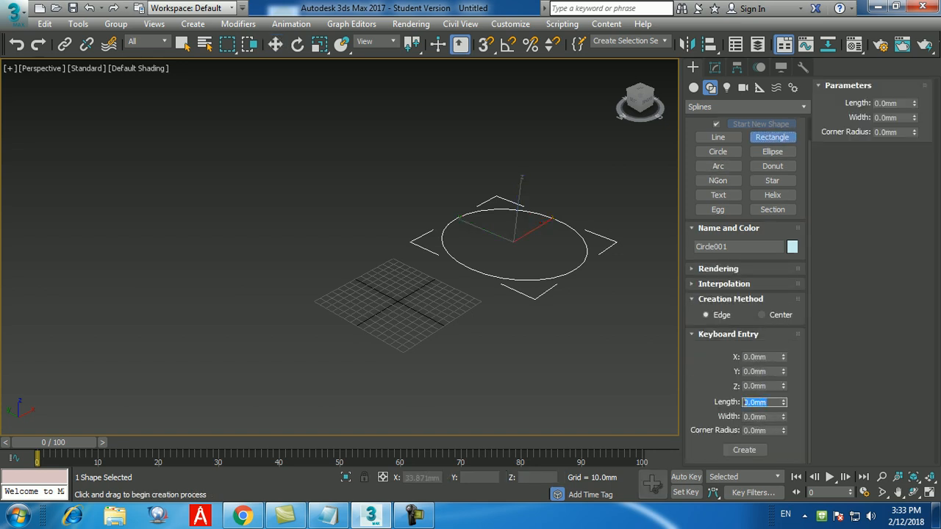
pyautogui.write('150')
pyautogui.press('Tab')
pyautogui.write('150')
pyautogui.press('Return')
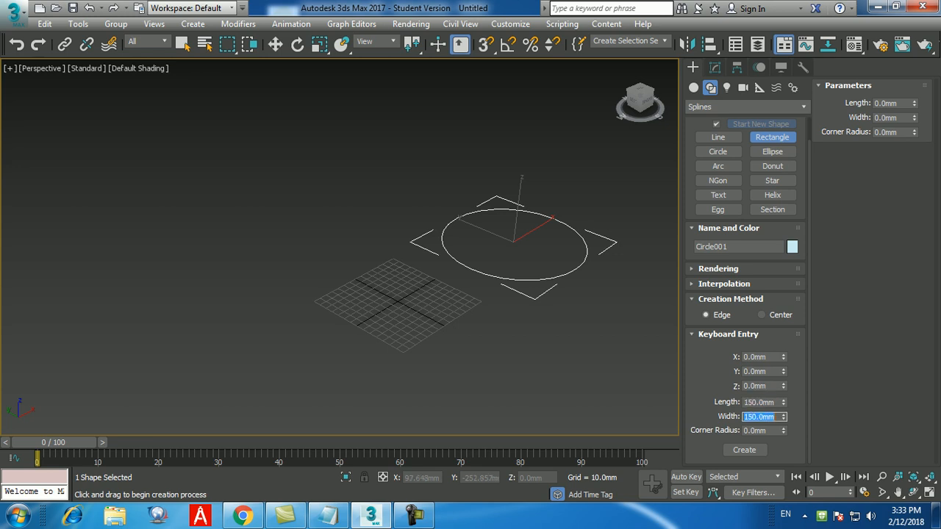
pyautogui.click(744, 450)
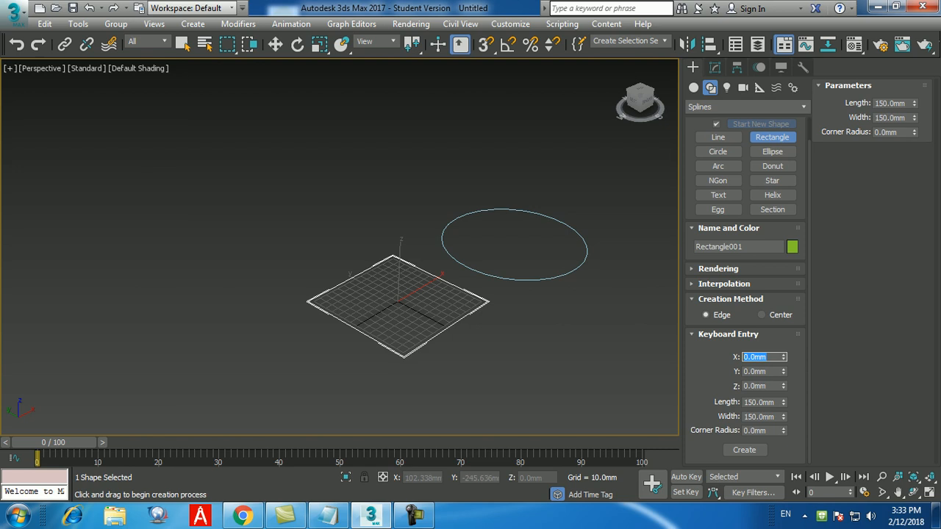
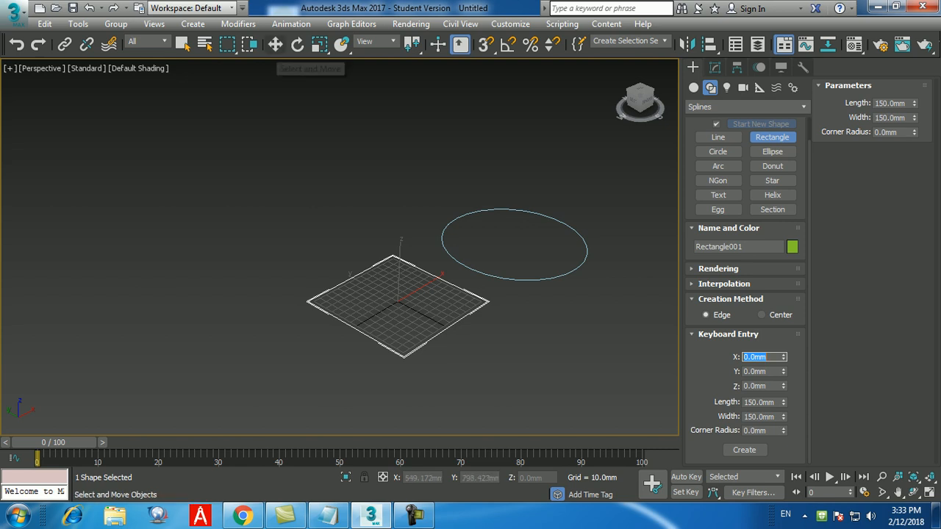
pyautogui.click(275, 44)
pyautogui.moveTo(397, 302); pyautogui.dragTo(301, 251)
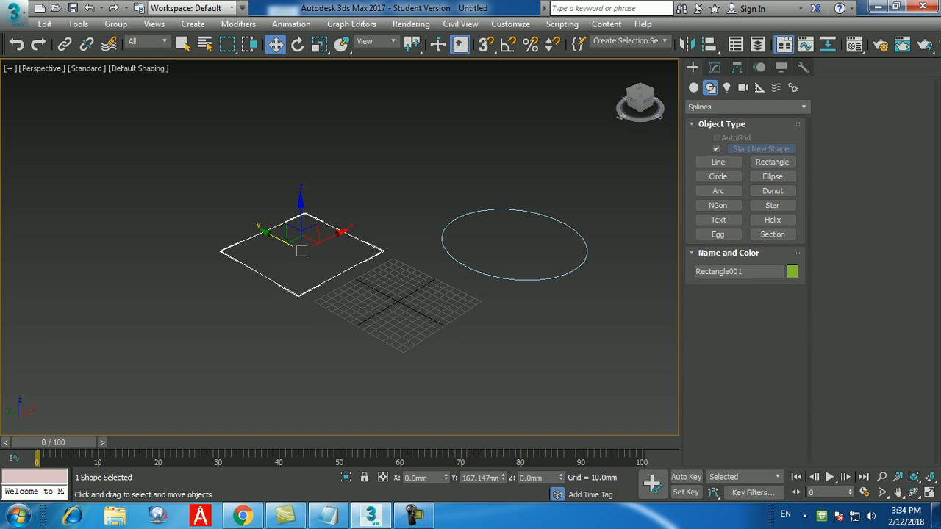
# Create a six-pointed star at the origin with Radius 1 of 100 mm and Radius 2 of 25 mm.
pyautogui.click(771, 206)
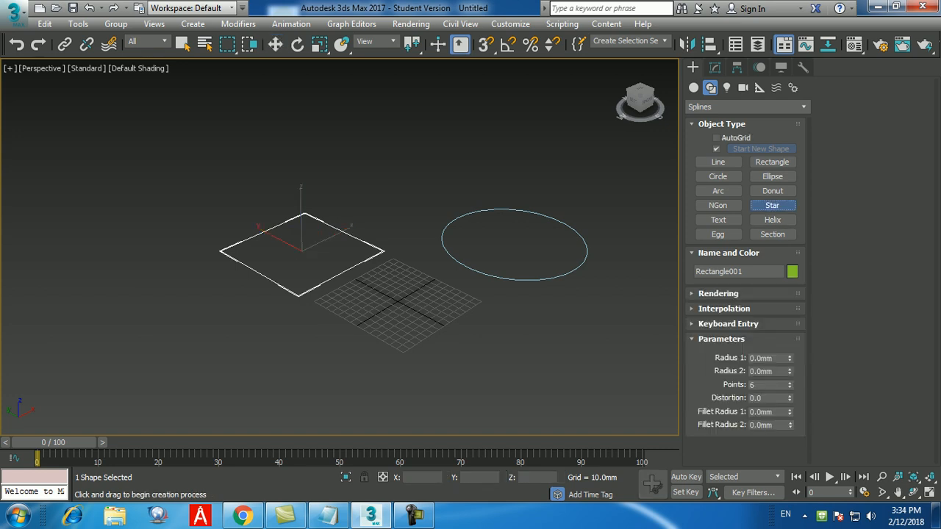
pyautogui.click(727, 323)
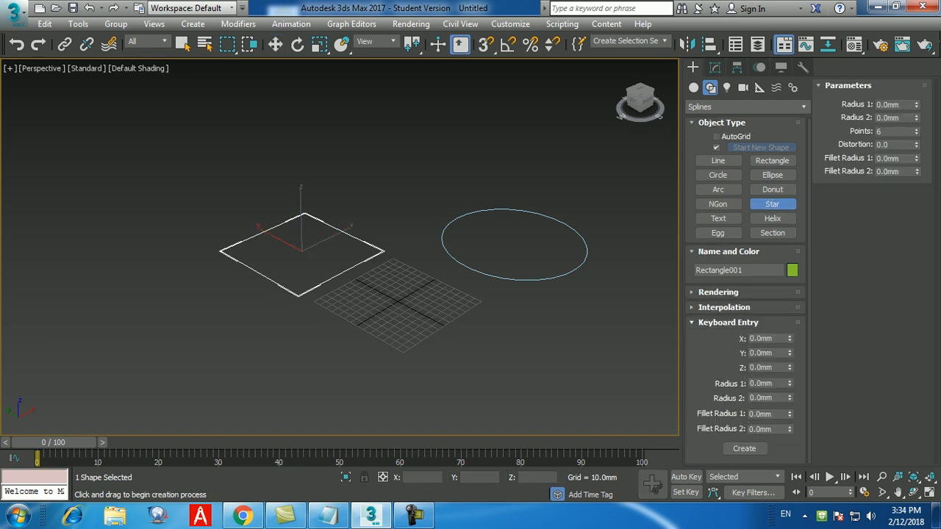
pyautogui.moveTo(775, 384); pyautogui.dragTo(706, 383)
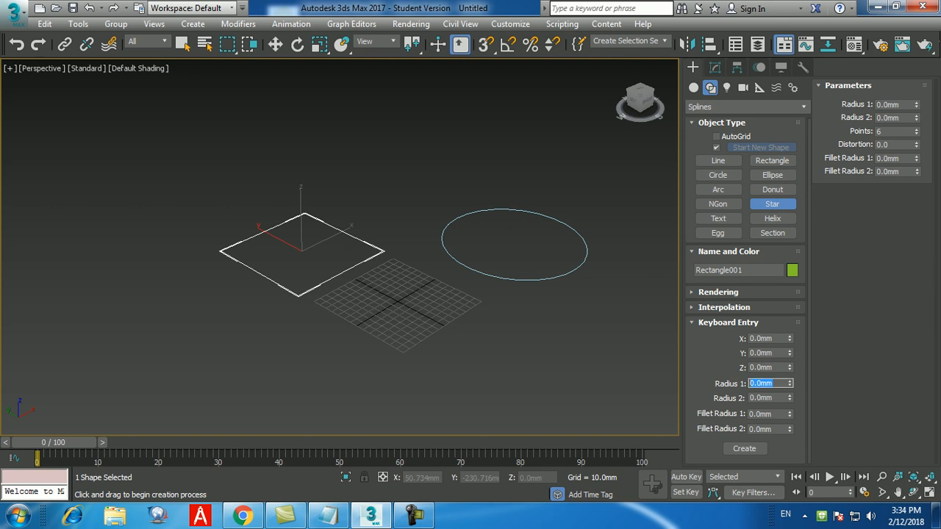
pyautogui.write('100')
pyautogui.press('Return')
pyautogui.press('Tab')
pyautogui.write('25')
pyautogui.press('Return')
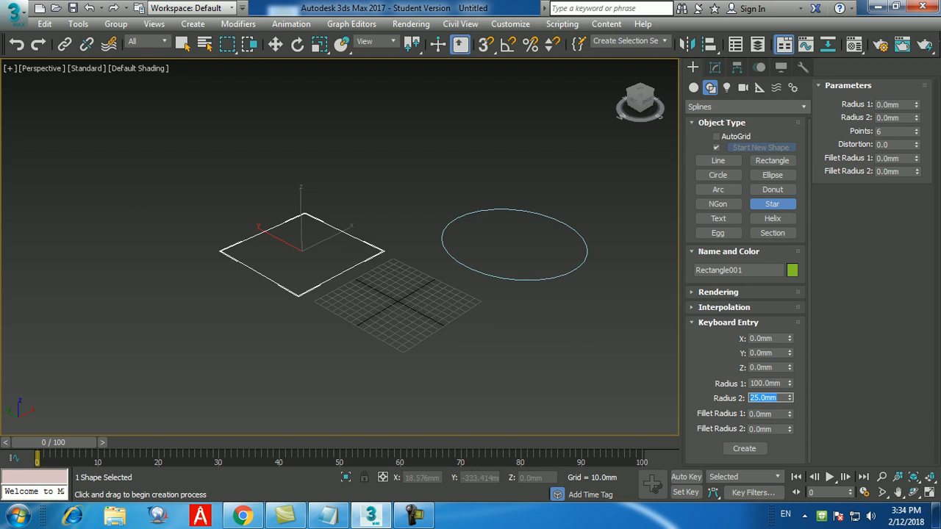
pyautogui.click(743, 449)
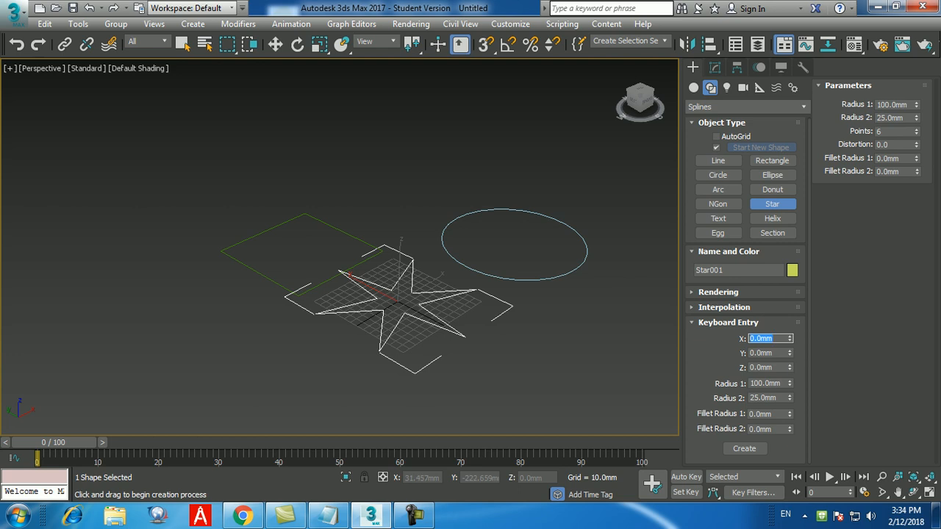
# Move the star along negative X until it clears the rectangle and the grid, and deselect it.
pyautogui.press('w')
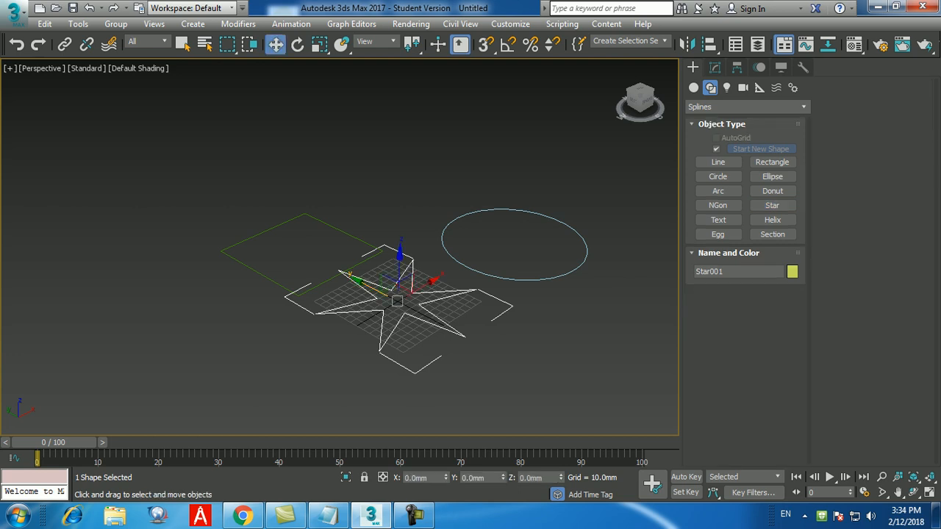
pyautogui.moveTo(419, 288); pyautogui.dragTo(306, 354)
pyautogui.click(458, 360)
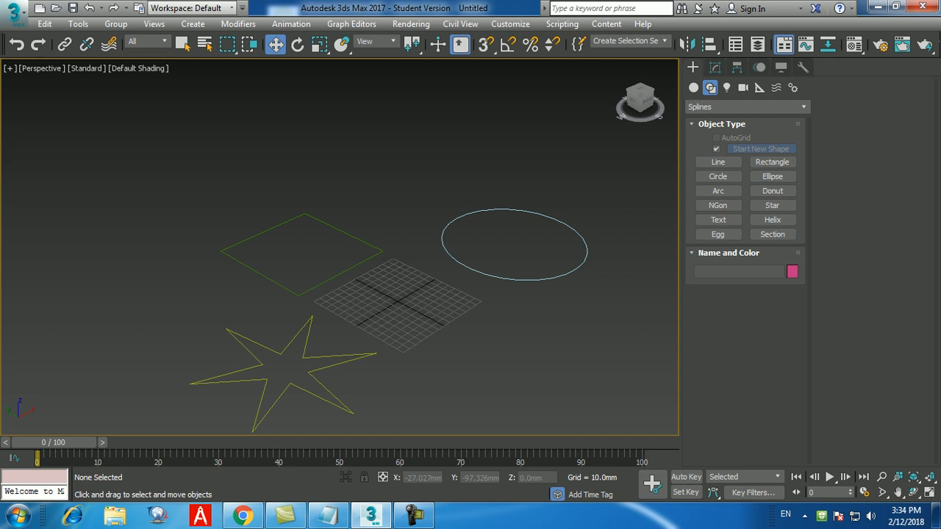
# Maximise the Front viewport and set up the Line tool with Corner drag type and coordinate entry.
pyautogui.hotkey('alt', 'w')
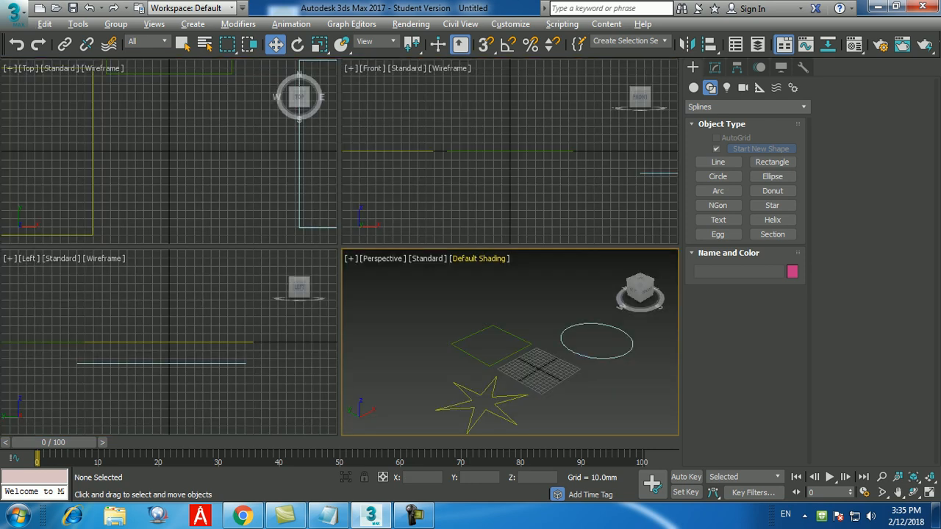
pyautogui.hotkey('alt', 'w')
pyautogui.scroll(-4, 523, 272)
pyautogui.scroll(-4, 319, 316)
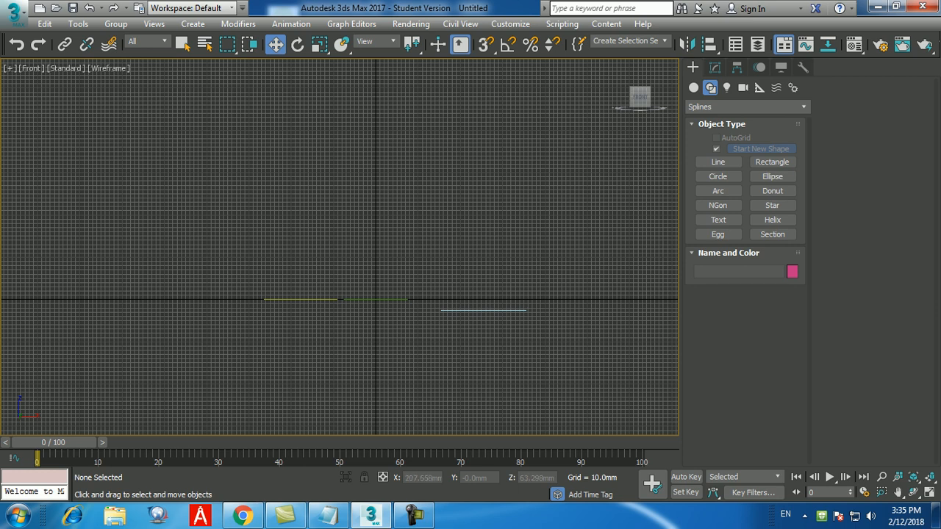
pyautogui.click(717, 162)
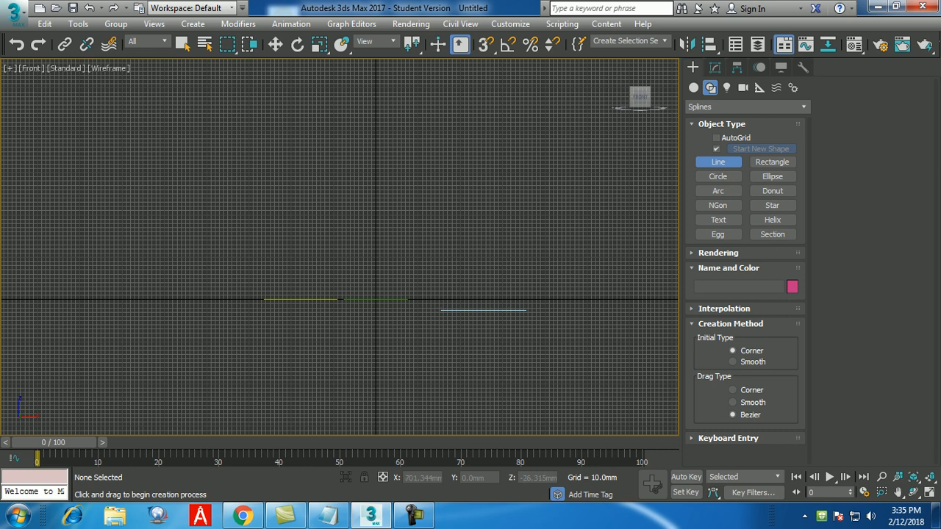
pyautogui.click(732, 389)
pyautogui.click(727, 438)
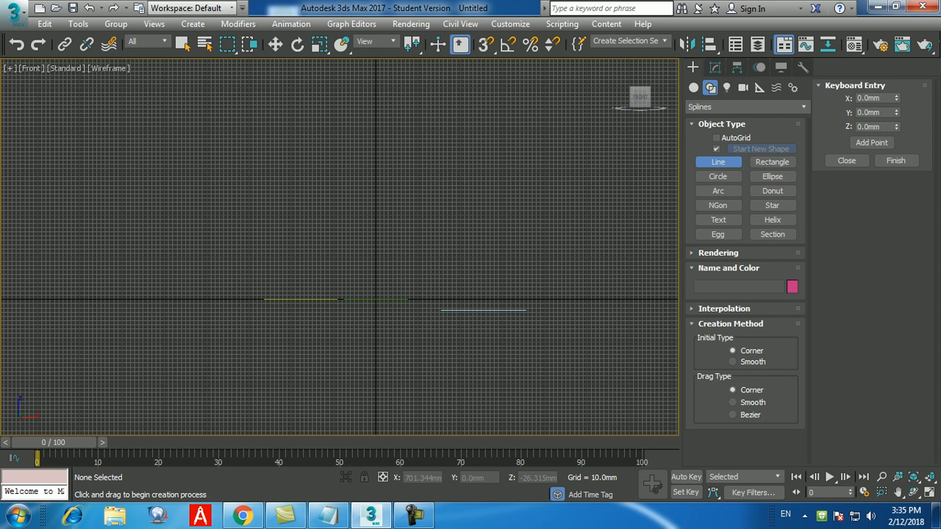
# Try to create a line from coordinates with Z at 3000 mm, and undo the added points.
pyautogui.moveTo(881, 97); pyautogui.dragTo(858, 98)
pyautogui.press('Tab')
pyautogui.press('Tab')
pyautogui.write('3000')
pyautogui.press('Return')
pyautogui.click(872, 142)
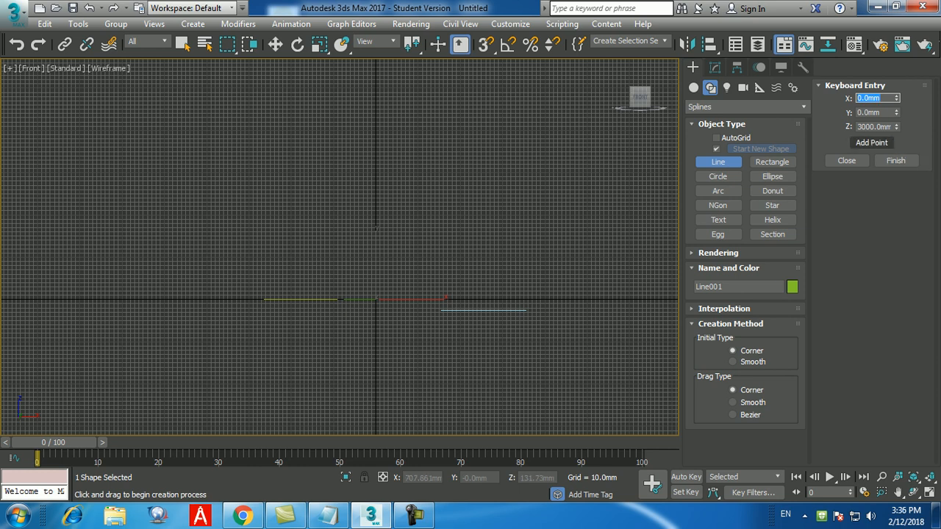
pyautogui.click(872, 142)
pyautogui.moveTo(536, 248); pyautogui.dragTo(517, 295, button='middle')
pyautogui.hotkey('ctrl', 'z')
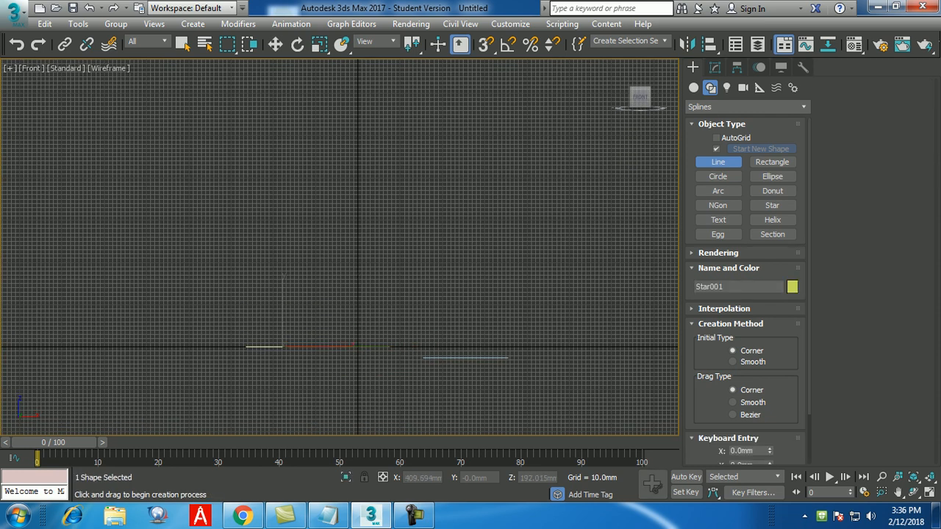
# Try to create a line from X, Y, Z 0 mm to Z 3000 mm, and undo the last point.
pyautogui.scroll(-2, 732, 402)
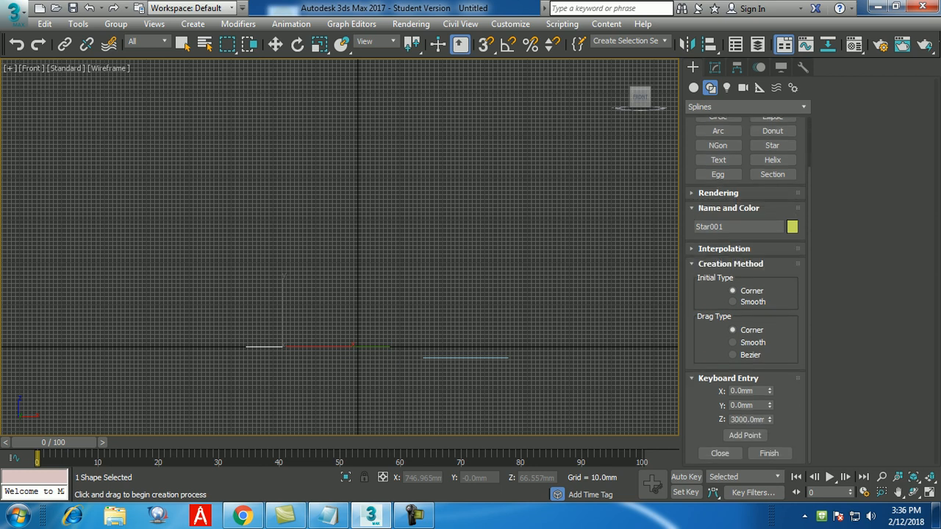
pyautogui.doubleClick(746, 420)
pyautogui.write('0')
pyautogui.press('Return')
pyautogui.click(744, 435)
pyautogui.click(744, 435)
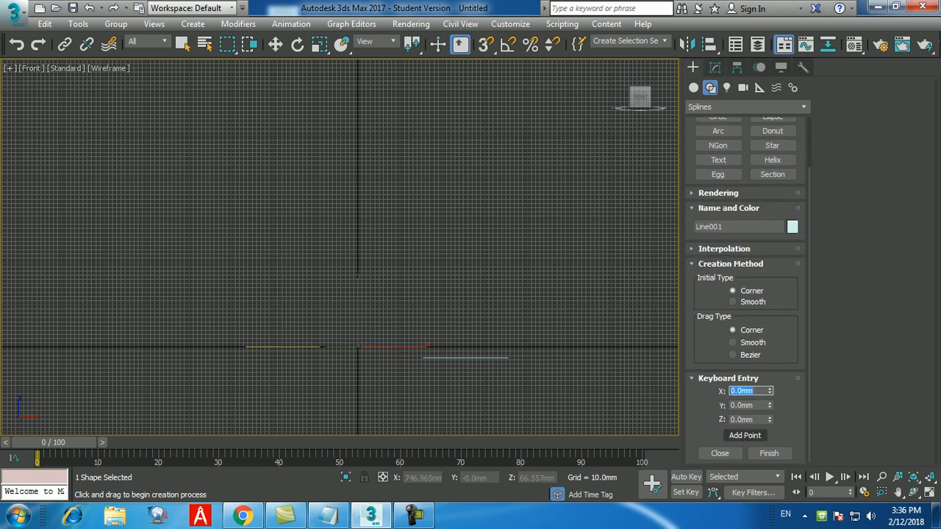
pyautogui.moveTo(758, 420); pyautogui.dragTo(729, 419)
pyautogui.write('3000')
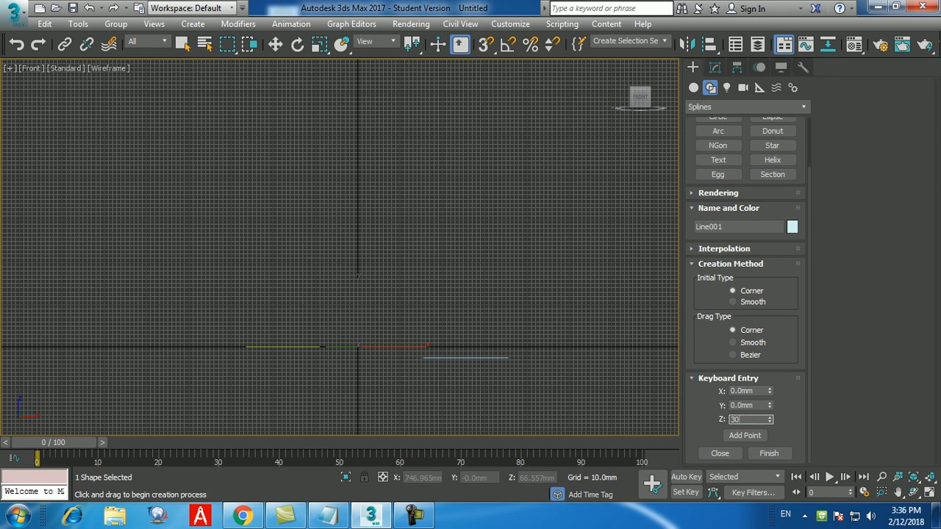
pyautogui.press('Return')
pyautogui.click(744, 436)
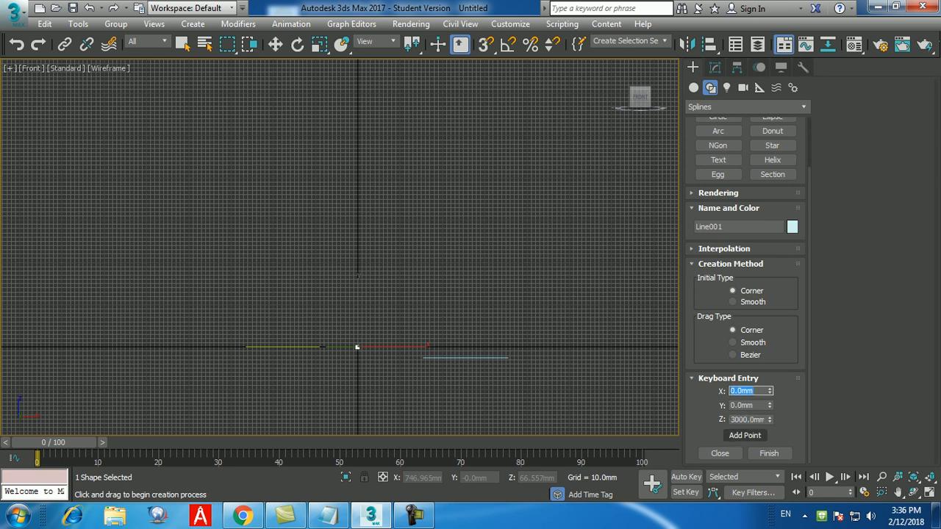
pyautogui.moveTo(368, 351); pyautogui.dragTo(413, 324, button='middle')
pyautogui.scroll(10, 413, 324)
pyautogui.scroll(-12, 415, 325)
pyautogui.hotkey('ctrl', 'z')
pyautogui.moveTo(415, 325); pyautogui.dragTo(381, 303, button='middle')
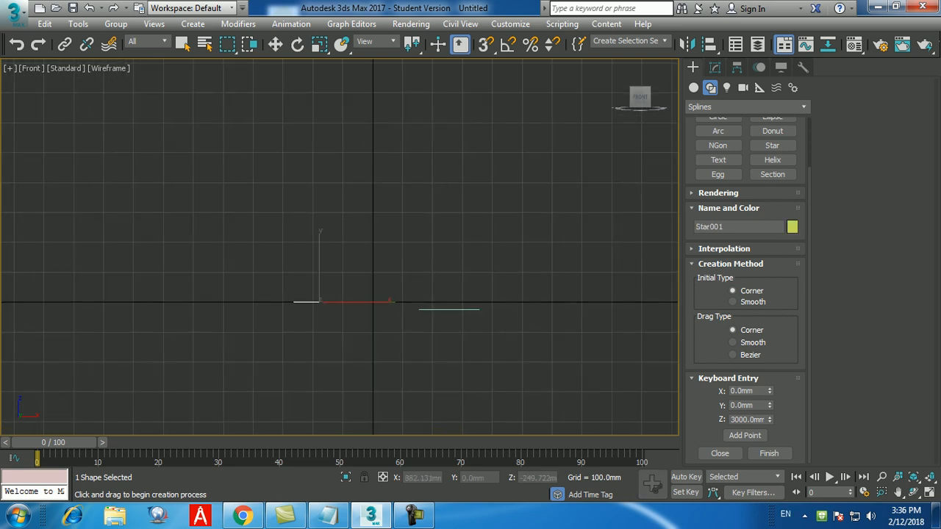
# Reset the line's Z coordinate to 0 mm, try adding a point, and step back through the recent line edits.
pyautogui.rightClick(770, 420)
pyautogui.click(744, 436)
pyautogui.hotkey('ctrl', 'z')
pyautogui.hotkey('ctrl', 'z')
pyautogui.hotkey('ctrl', 'z')
pyautogui.hotkey('ctrl', 'y')
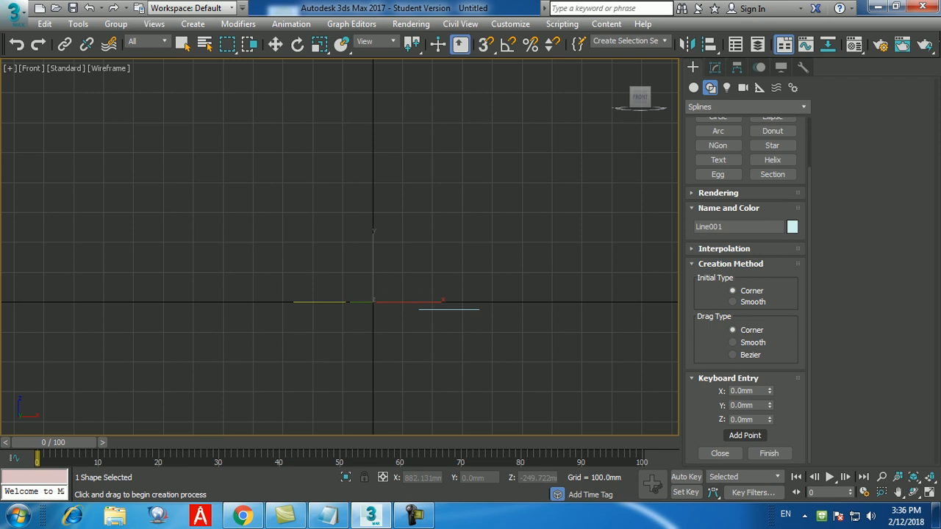
# Try a vertical line from the origin to a second point at Y 3000 mm.
pyautogui.click(744, 435)
pyautogui.press('Tab')
pyautogui.write('3000')
pyautogui.press('Return')
pyautogui.click(744, 435)
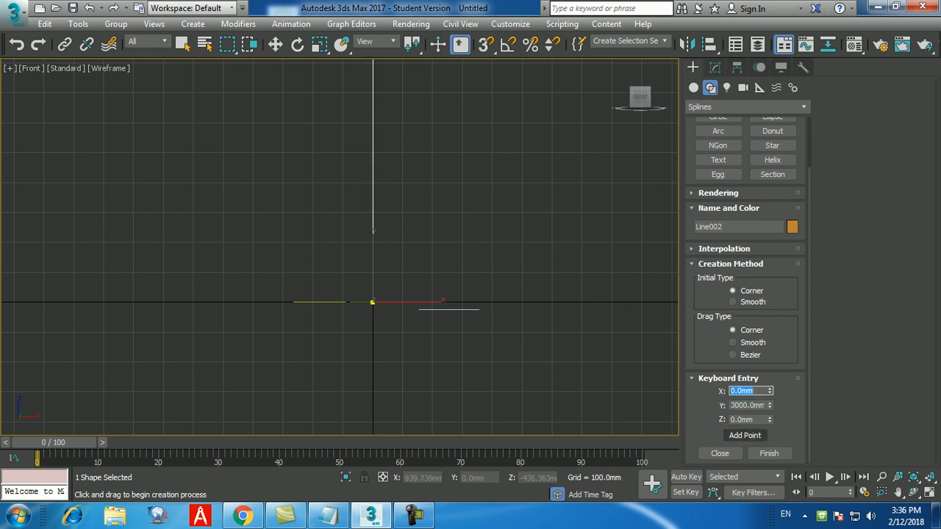
# Leave the Line tool and delete the trial vertical line.
pyautogui.moveTo(481, 324); pyautogui.dragTo(478, 354, button='middle')
pyautogui.scroll(-4, 477, 354)
pyautogui.press('w')
pyautogui.scroll(-4, 455, 349)
pyautogui.scroll(2, 466, 326)
pyautogui.press('Delete')
pyautogui.scroll(1, 458, 363)
pyautogui.moveTo(457, 363); pyautogui.dragTo(424, 358, button='middle')
pyautogui.scroll(5, 412, 374)
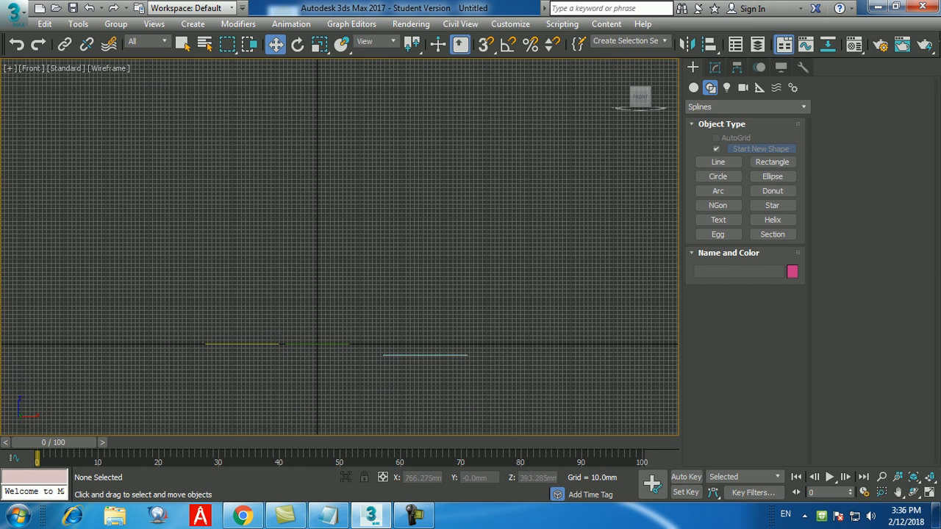
# Draw a straight vertical line from the origin to X 0, Y 3000, Z 0 mm, finish it and leave the Line tool.
pyautogui.click(717, 161)
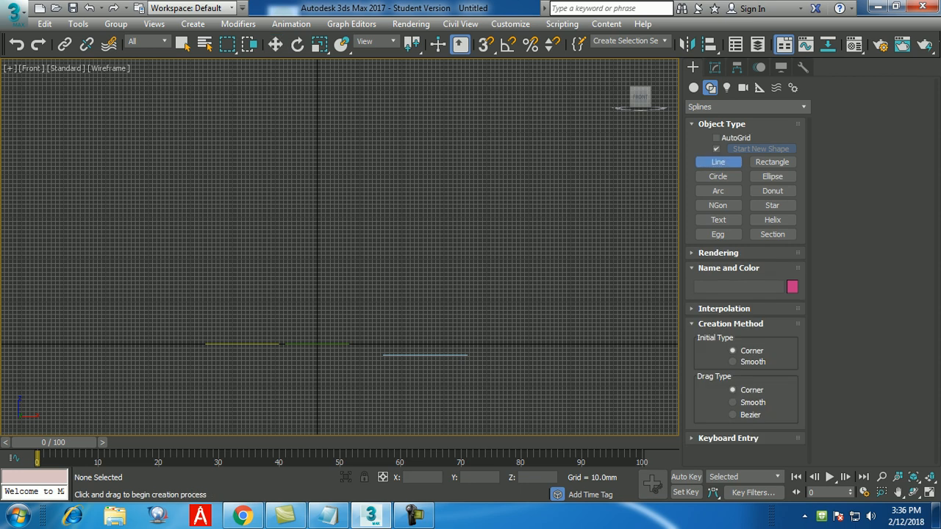
pyautogui.click(727, 438)
pyautogui.rightClick(896, 114)
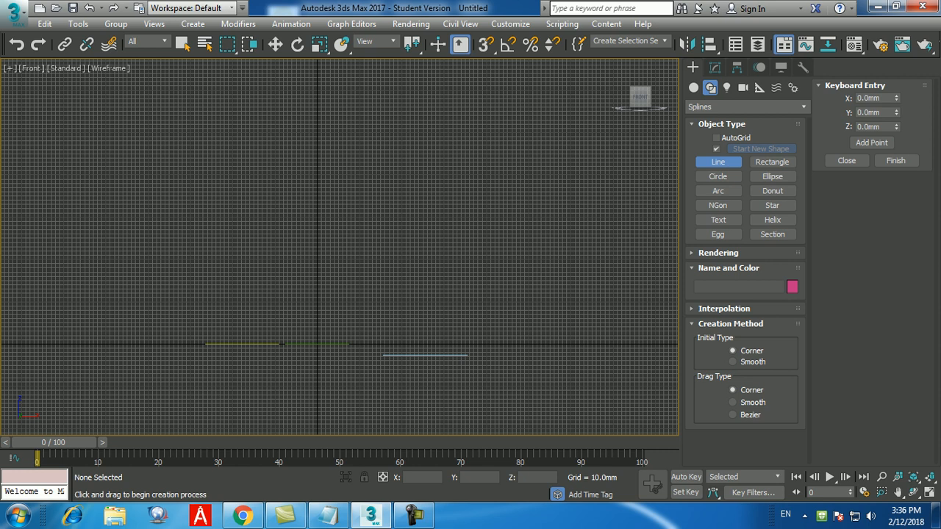
pyautogui.click(872, 142)
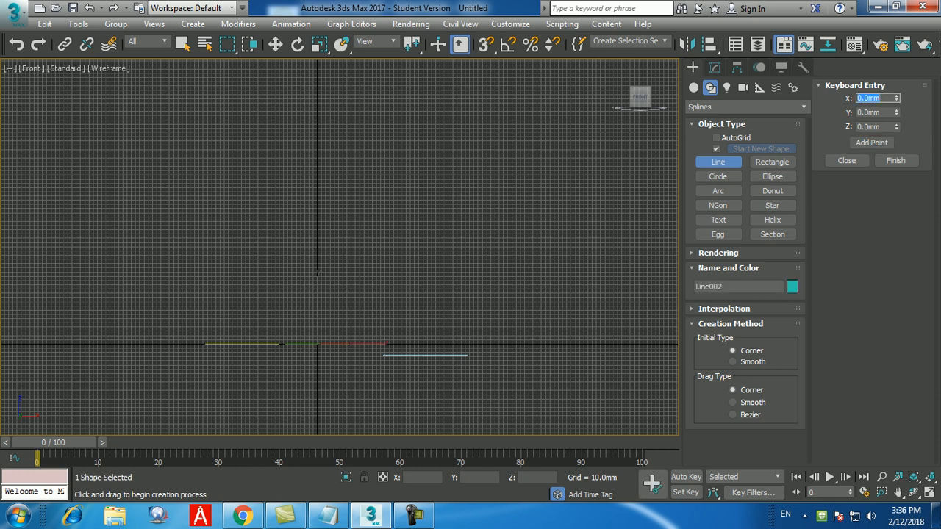
pyautogui.press('Tab')
pyautogui.write('3')
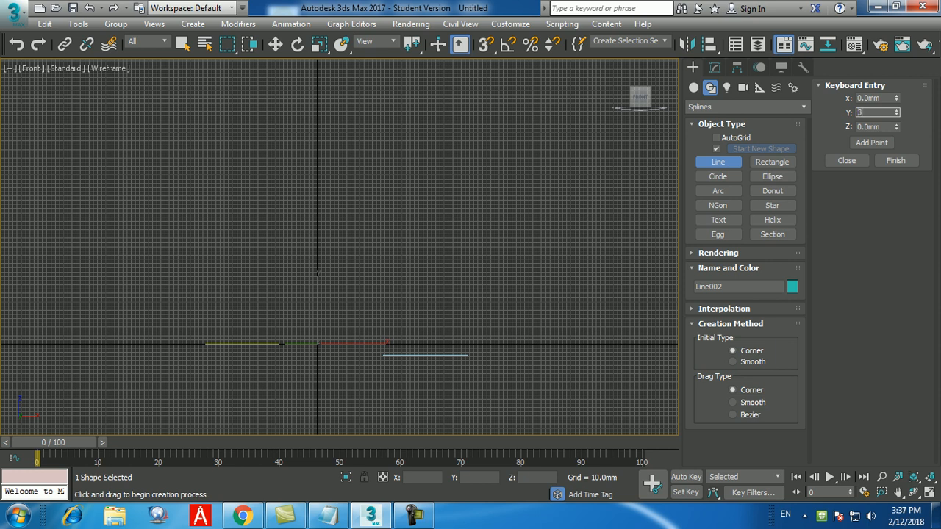
pyautogui.write('000')
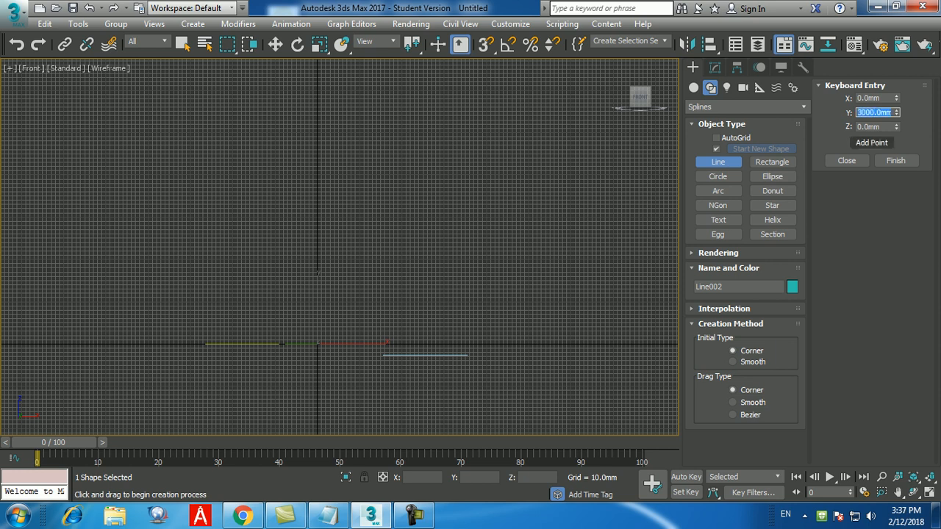
pyautogui.click(870, 142)
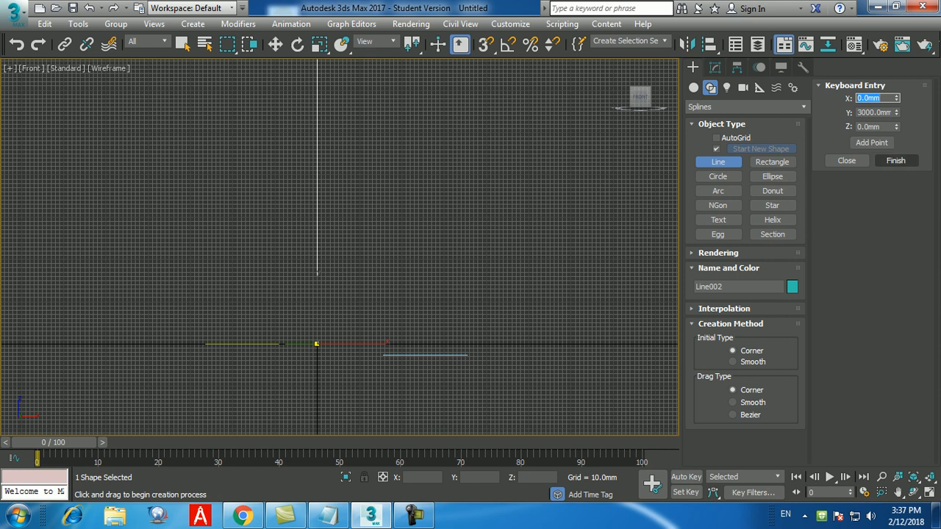
pyautogui.click(896, 160)
pyautogui.scroll(-4, 526, 316)
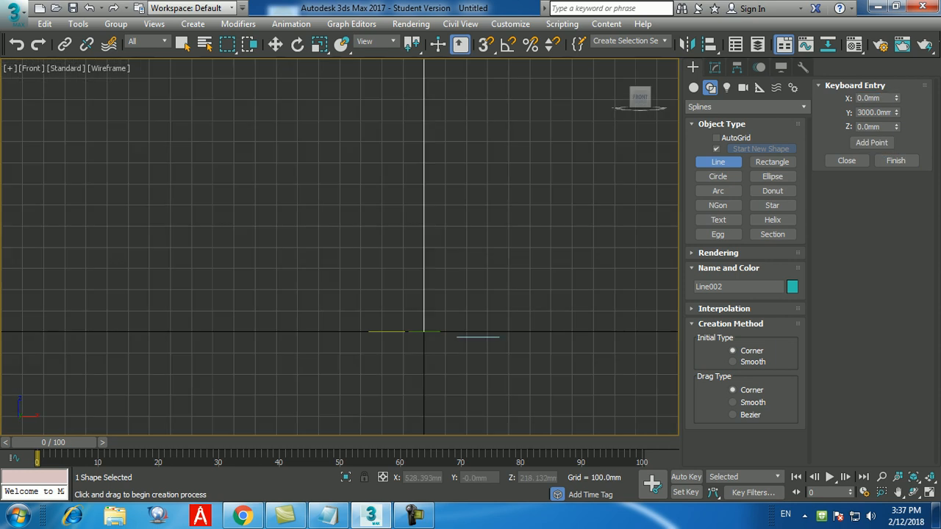
pyautogui.rightClick(527, 316)
pyautogui.moveTo(526, 316); pyautogui.dragTo(502, 362, button='middle')
pyautogui.scroll(-2, 503, 351)
pyautogui.moveTo(500, 316); pyautogui.dragTo(487, 347, button='middle')
pyautogui.scroll(-3, 488, 347)
pyautogui.scroll(1, 485, 346)
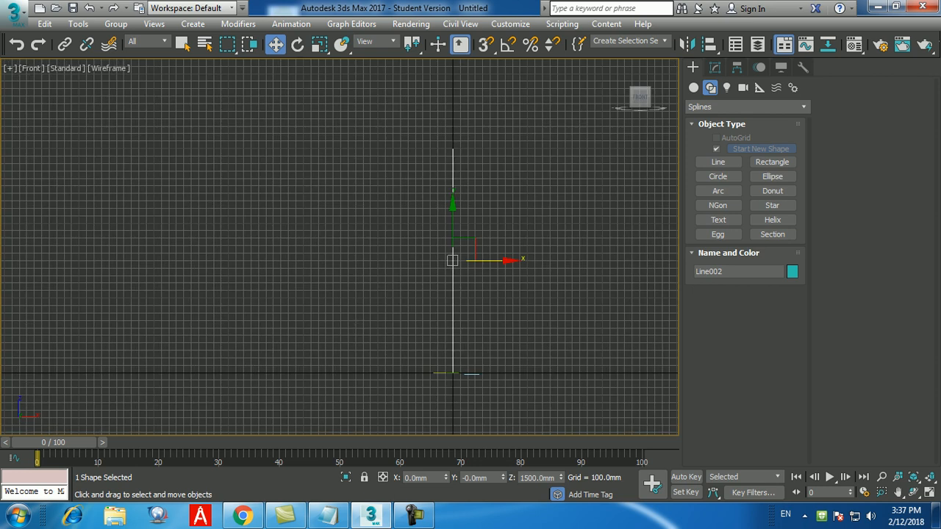
# Delete the leftover horizontal line lying along the ground plane in the Perspective view.
pyautogui.hotkey('alt', 'w')
pyautogui.hotkey('alt', 'w')
pyautogui.moveTo(485, 338); pyautogui.dragTo(425, 297, button='middle')
pyautogui.scroll(-4, 425, 297)
pyautogui.moveTo(502, 337); pyautogui.dragTo(543, 382)
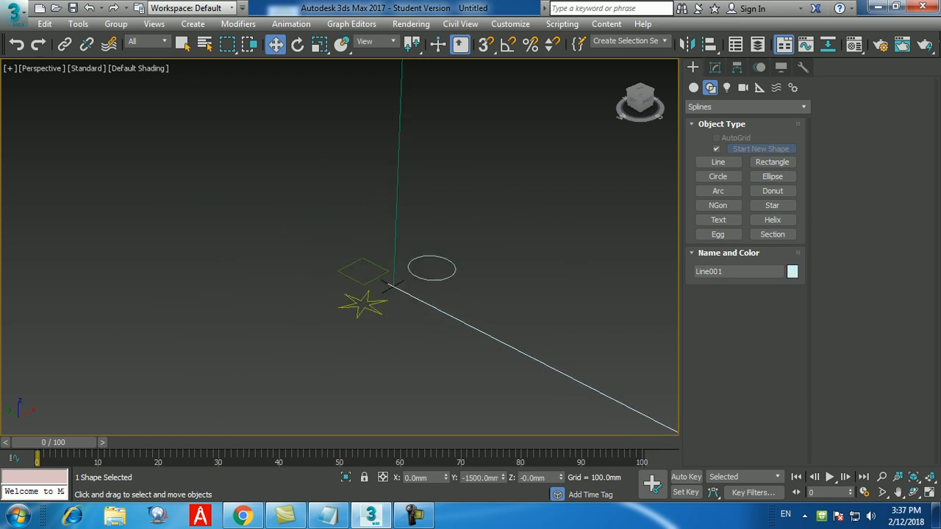
pyautogui.press('Delete')
# Examine the vertical path line and the three shapes around its base from different distances.
pyautogui.moveTo(504, 367); pyautogui.dragTo(481, 379, button='middle')
pyautogui.scroll(-4, 479, 379)
pyautogui.click(437, 257)
pyautogui.scroll(-4, 437, 257)
pyautogui.moveTo(437, 257); pyautogui.dragTo(364, 198, button='middle')
pyautogui.scroll(5, 371, 220)
pyautogui.scroll(-3, 424, 223)
pyautogui.moveTo(424, 223); pyautogui.dragTo(418, 267, button='middle')
pyautogui.scroll(-3, 441, 298)
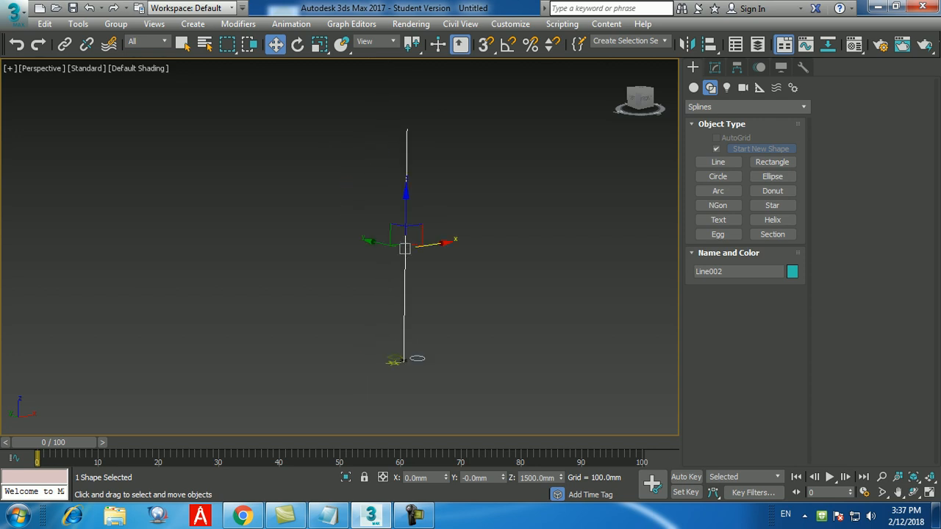
pyautogui.click(456, 323)
pyautogui.scroll(3, 418, 379)
pyautogui.moveTo(418, 378); pyautogui.dragTo(408, 410, button='middle')
pyautogui.scroll(-3, 426, 390)
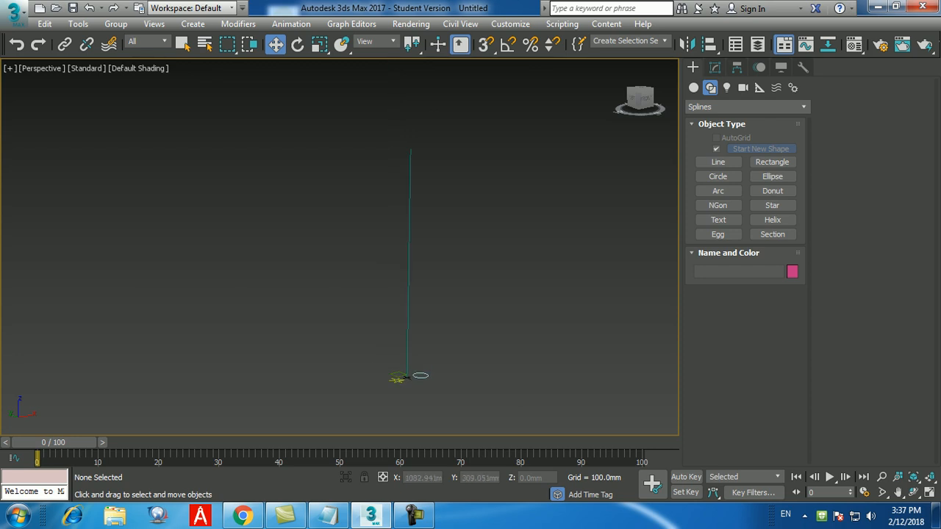
# Delete the vertical path line and undo the deletion.
pyautogui.click(409, 278)
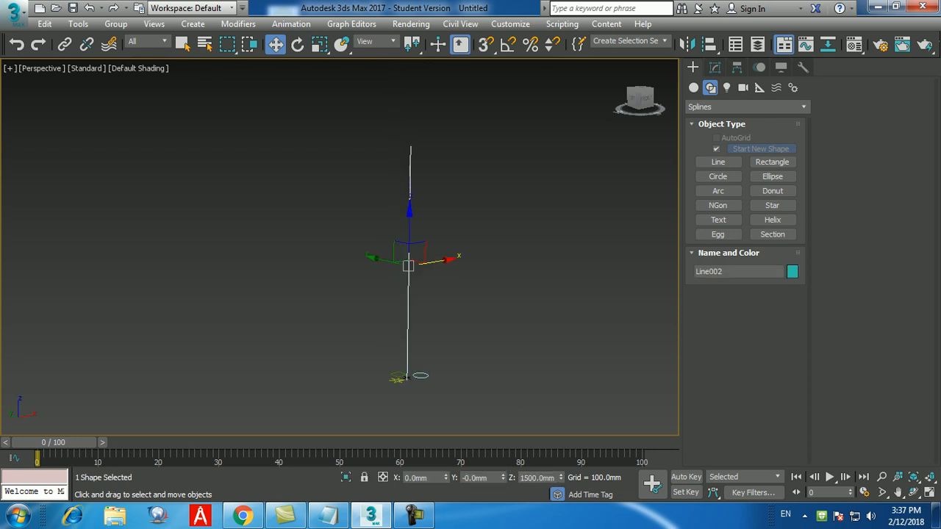
pyautogui.press('Delete')
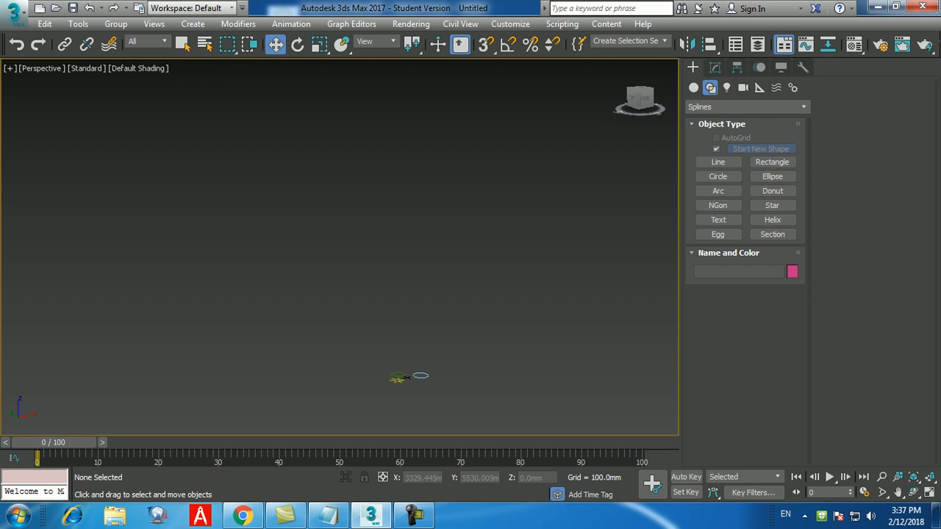
pyautogui.hotkey('ctrl', 'z')
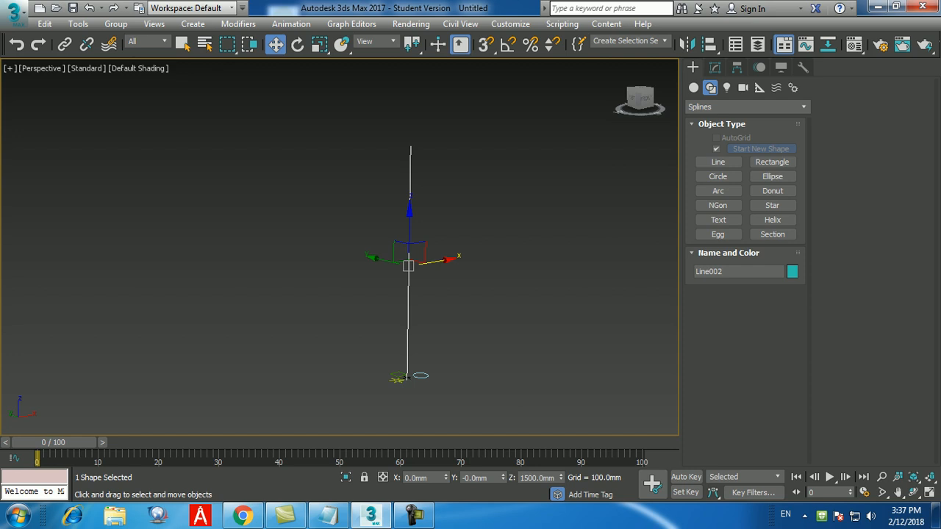
# Start a Loft from the Compound Objects category with the vertical line as the selected path.
pyautogui.click(449, 275)
pyautogui.moveTo(445, 266); pyautogui.dragTo(379, 280)
pyautogui.scroll(3, 398, 330)
pyautogui.moveTo(399, 330); pyautogui.dragTo(369, 298, button='middle')
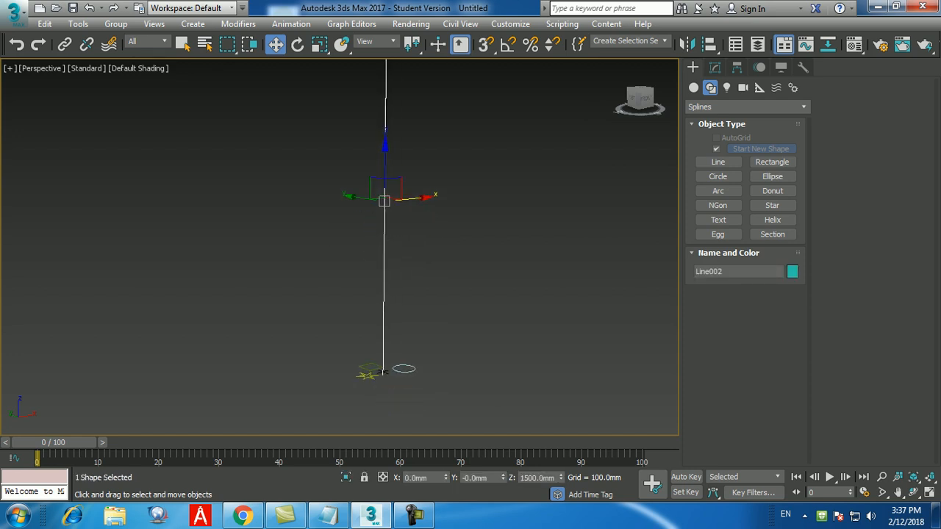
pyautogui.click(693, 88)
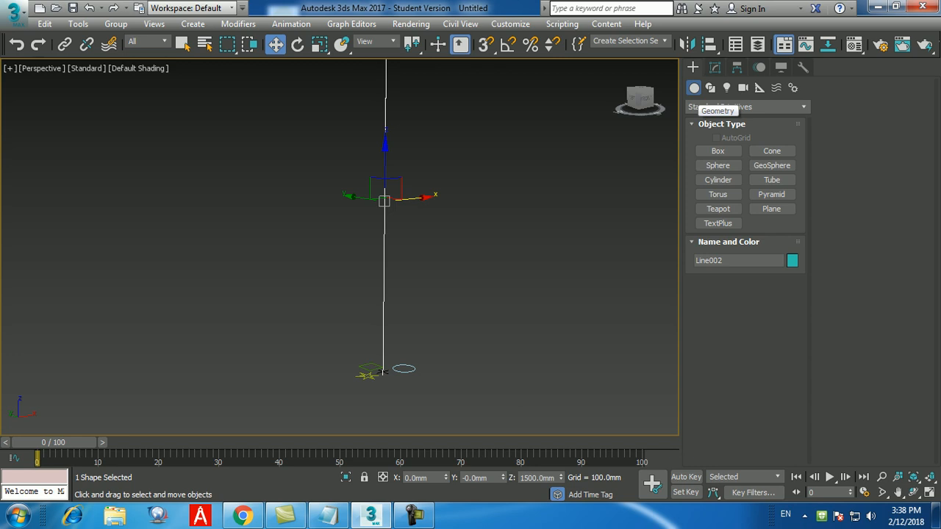
pyautogui.moveTo(409, 217); pyautogui.dragTo(359, 226)
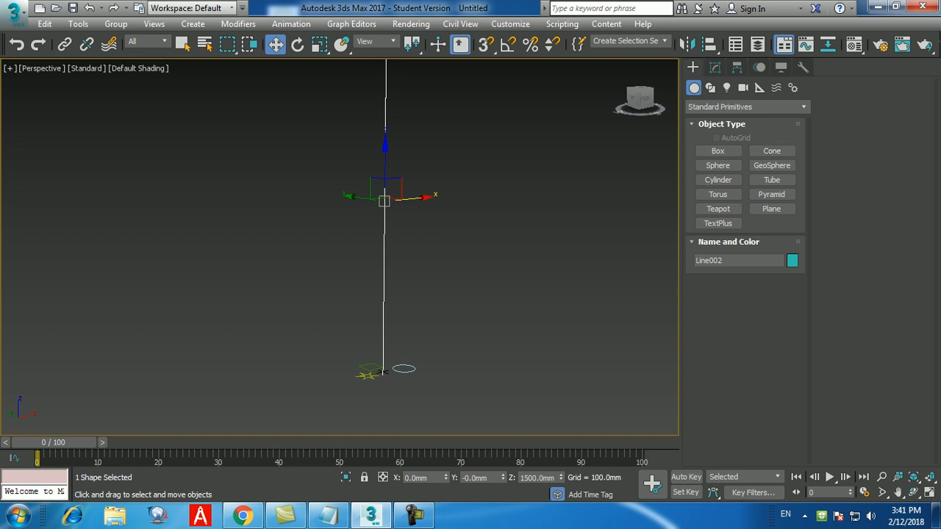
pyautogui.click(746, 107)
pyautogui.click(721, 145)
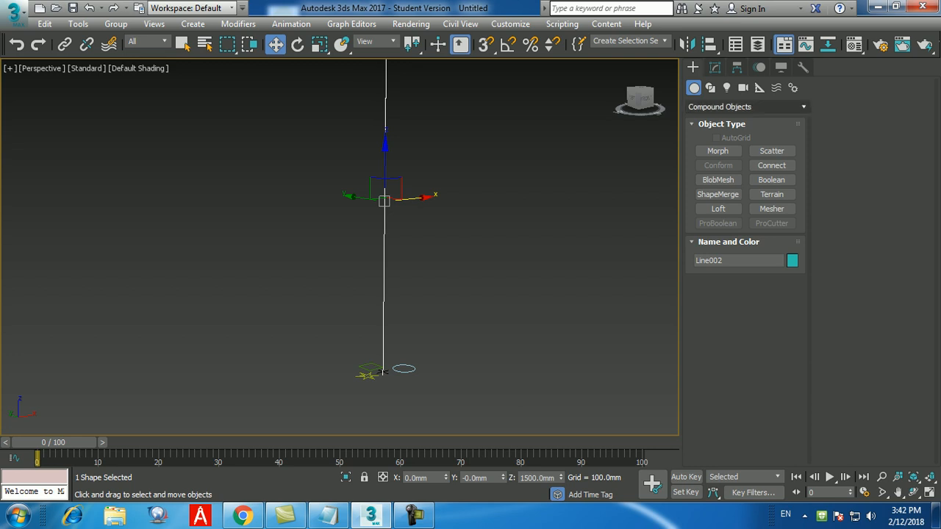
pyautogui.moveTo(527, 269); pyautogui.dragTo(502, 299, button='middle')
pyautogui.scroll(-2, 502, 299)
pyautogui.click(717, 209)
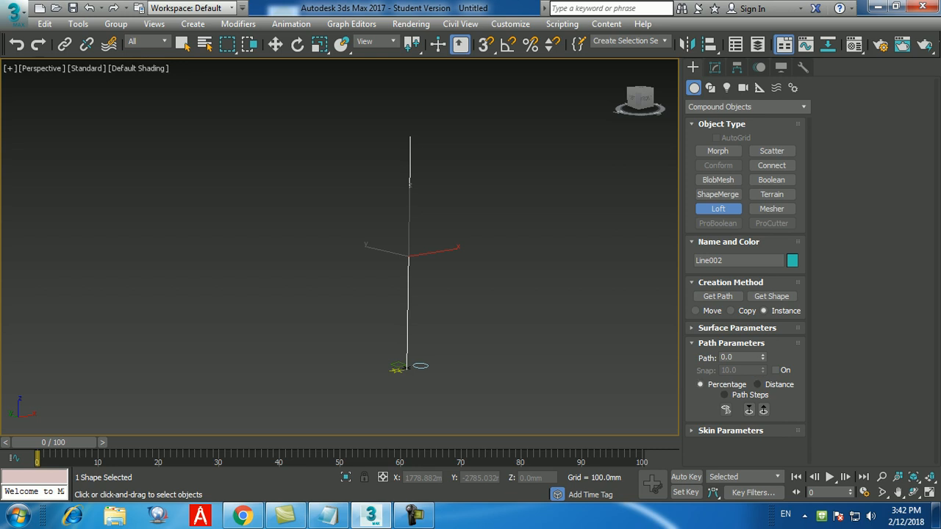
# Measure the loft path by Distance and get the rectangle as the instance shape at 0 mm.
pyautogui.click(757, 384)
pyautogui.moveTo(449, 369); pyautogui.dragTo(450, 352, button='middle')
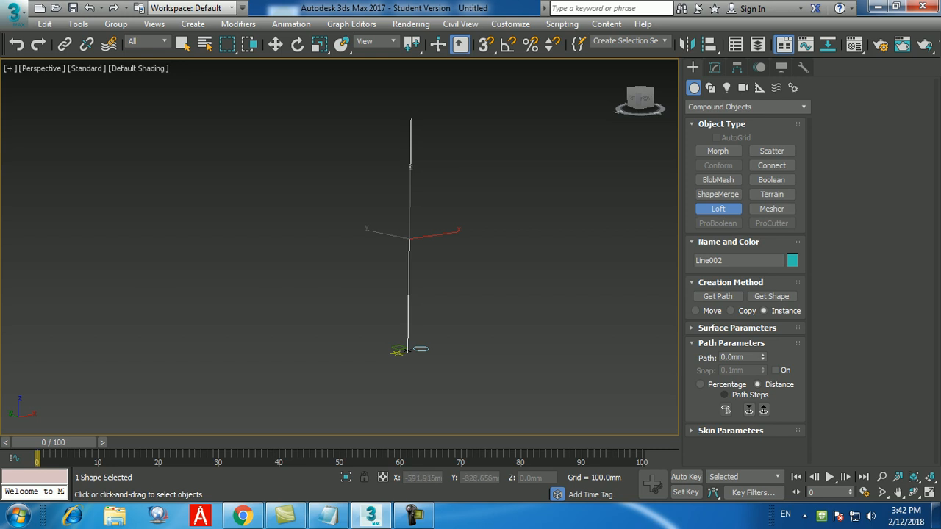
pyautogui.scroll(3, 406, 357)
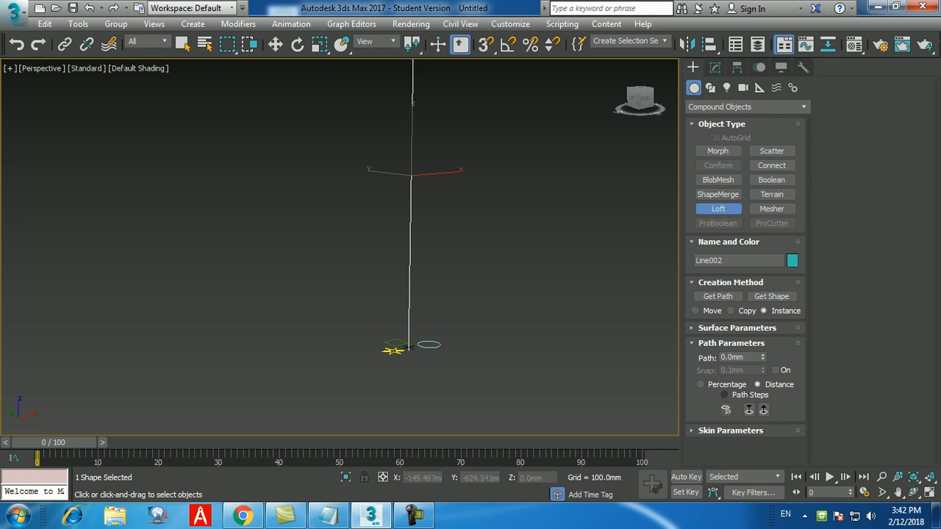
pyautogui.click(771, 296)
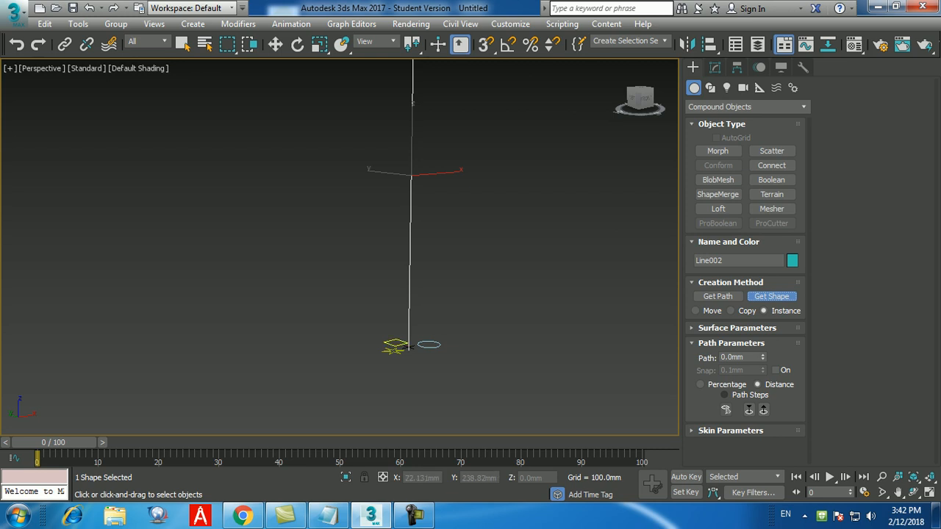
pyautogui.click(406, 350)
pyautogui.moveTo(541, 327); pyautogui.dragTo(522, 373, button='middle')
pyautogui.scroll(-3, 522, 373)
pyautogui.scroll(3, 522, 373)
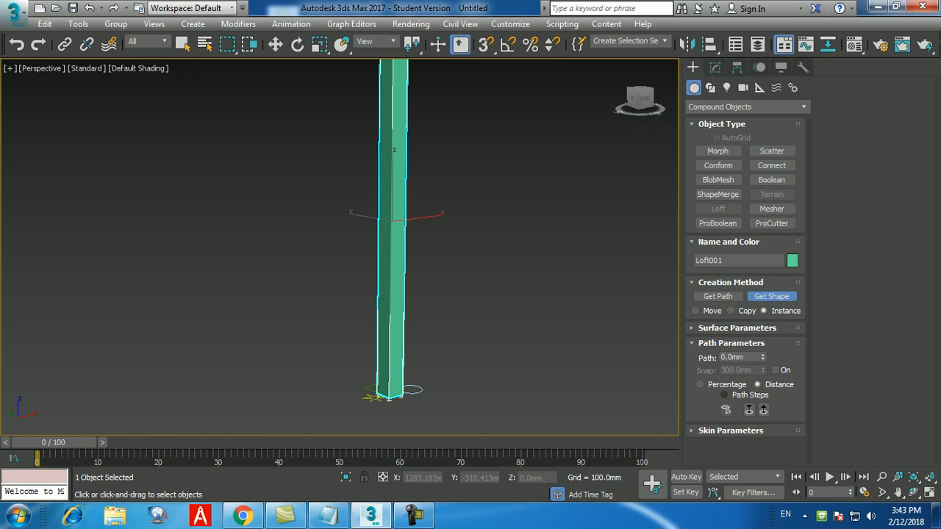
# Examine the loft's base around the path in wireframe and return to the shaded display.
pyautogui.moveTo(747, 357); pyautogui.dragTo(722, 357)
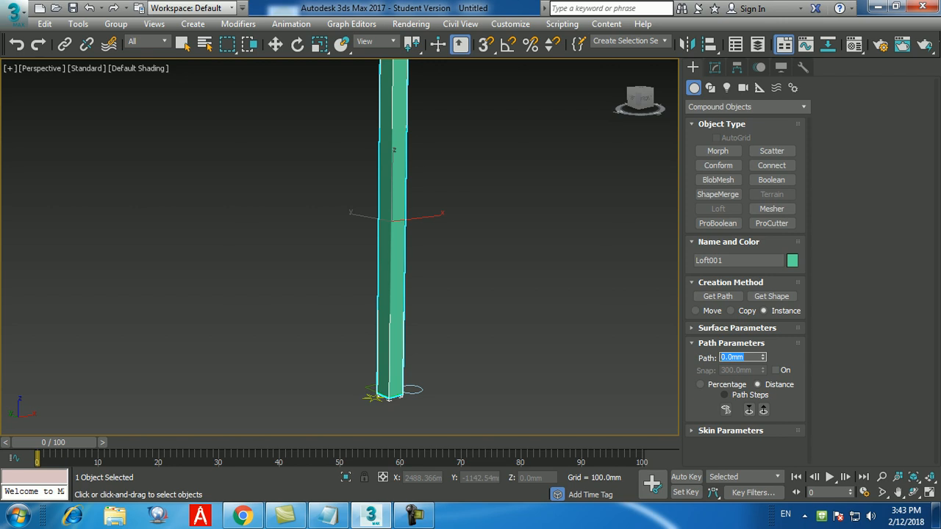
pyautogui.moveTo(467, 376); pyautogui.dragTo(470, 383, button='middle')
pyautogui.press('F3')
pyautogui.scroll(3, 389, 411)
pyautogui.scroll(6, 393, 419)
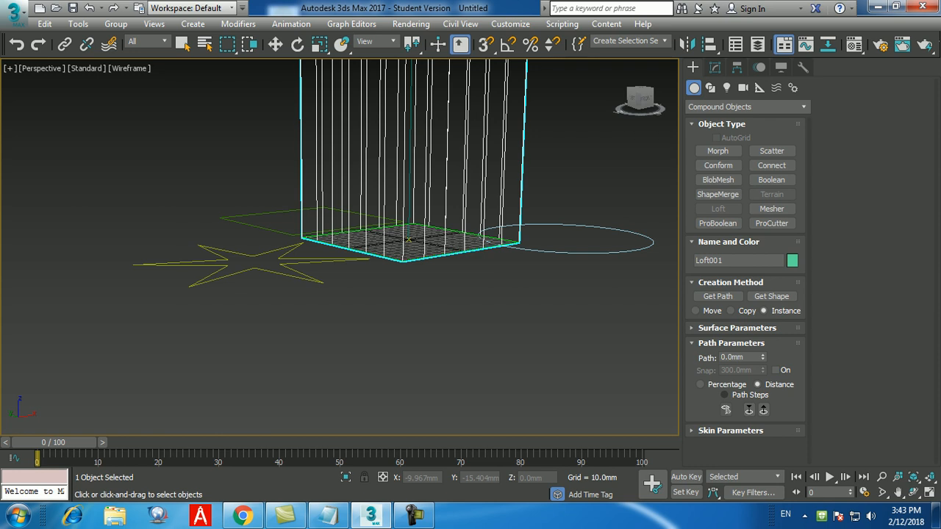
pyautogui.scroll(5, 413, 246)
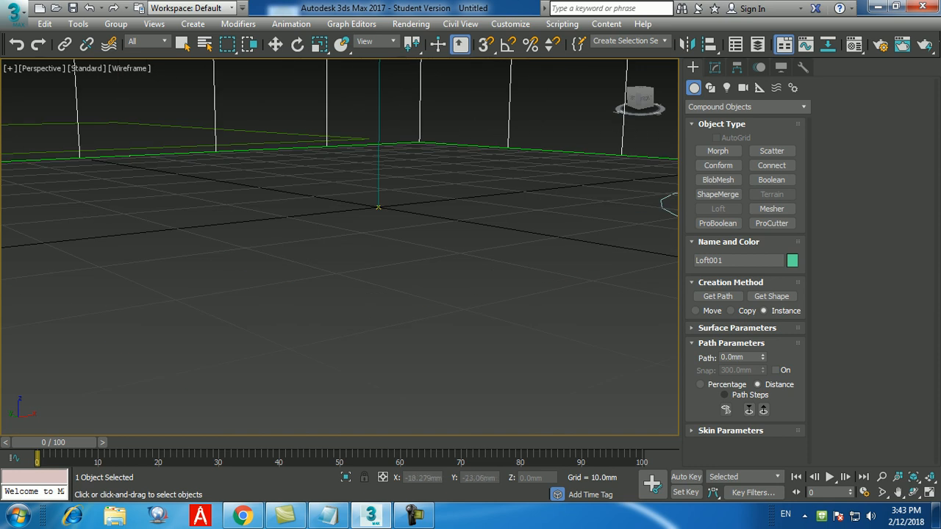
pyautogui.scroll(-3, 397, 293)
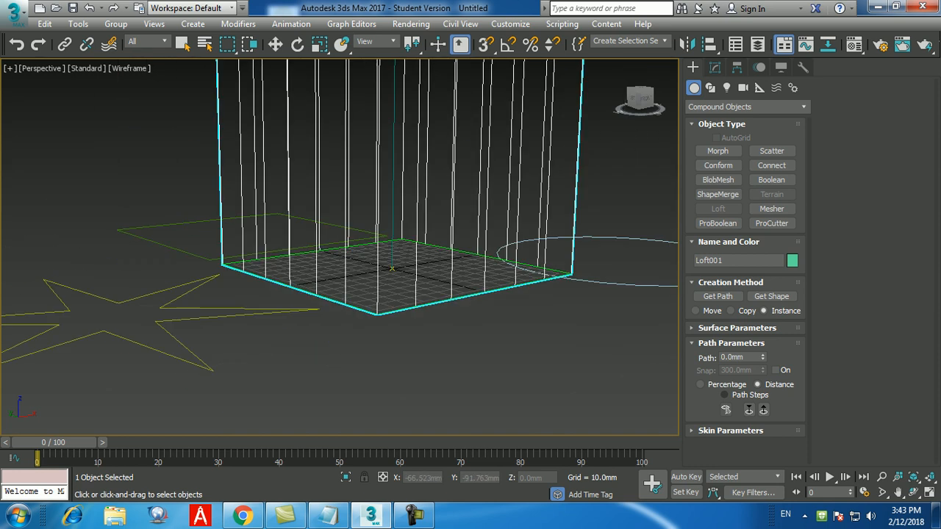
pyautogui.press('F3')
pyautogui.scroll(-6, 445, 371)
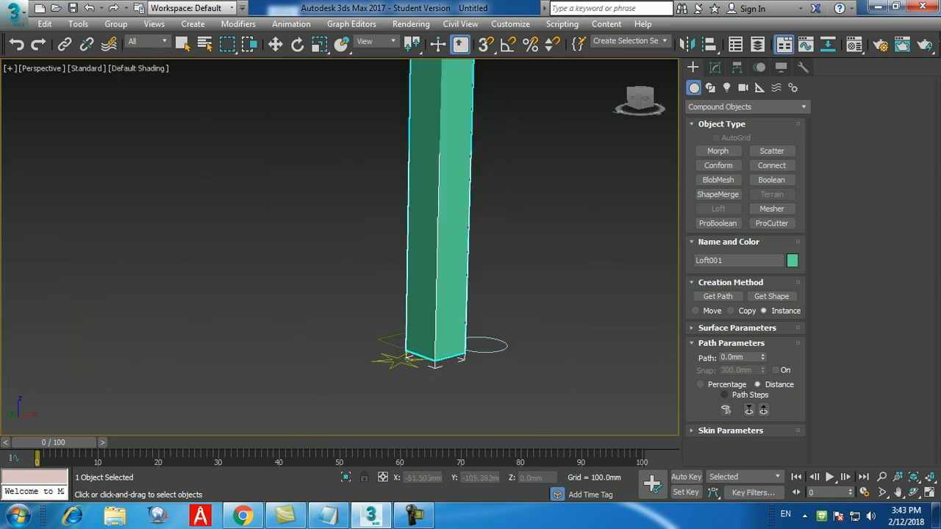
# Set the loft path position to 50 mm and get the rectangle as the shape there.
pyautogui.moveTo(747, 357); pyautogui.dragTo(721, 357)
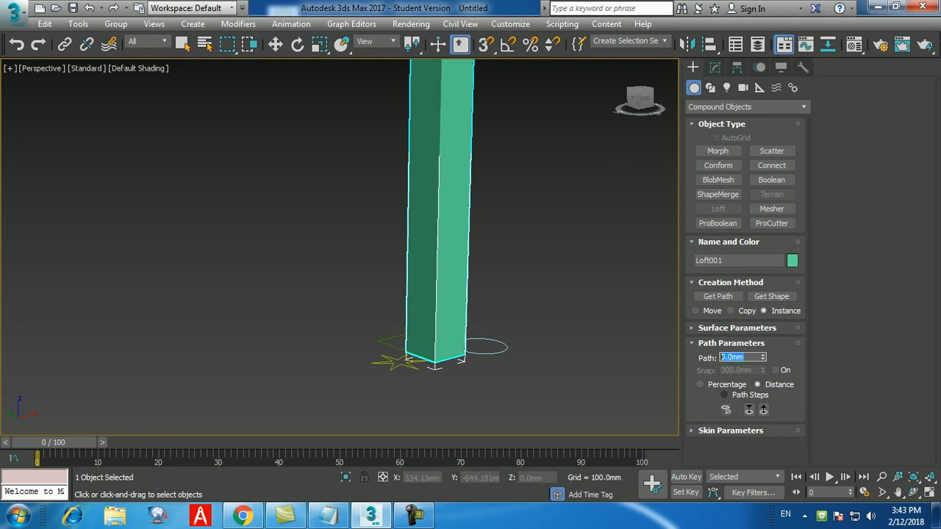
pyautogui.write('50')
pyautogui.press('Return')
pyautogui.click(771, 296)
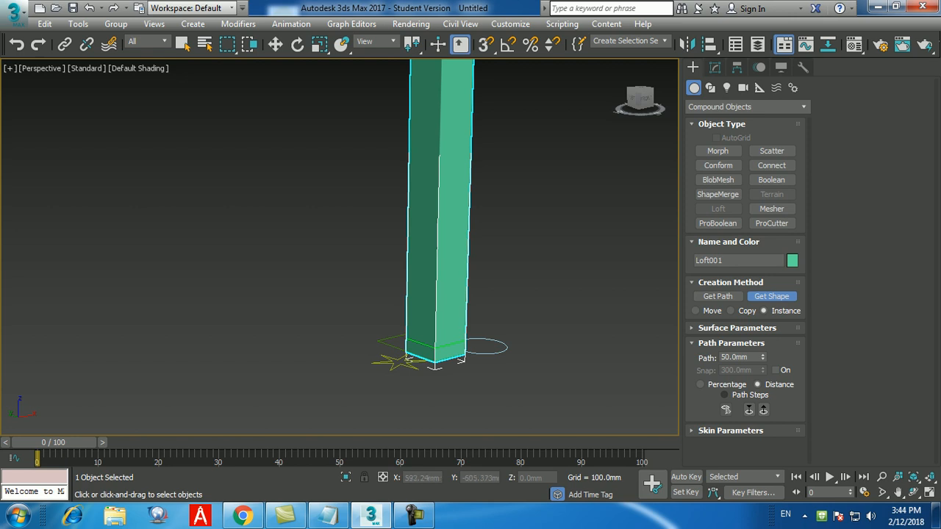
# Set the loft path position to 51 mm, get the circle as the shape there and check the base transition.
pyautogui.doubleClick(734, 358)
pyautogui.write('51')
pyautogui.press('Return')
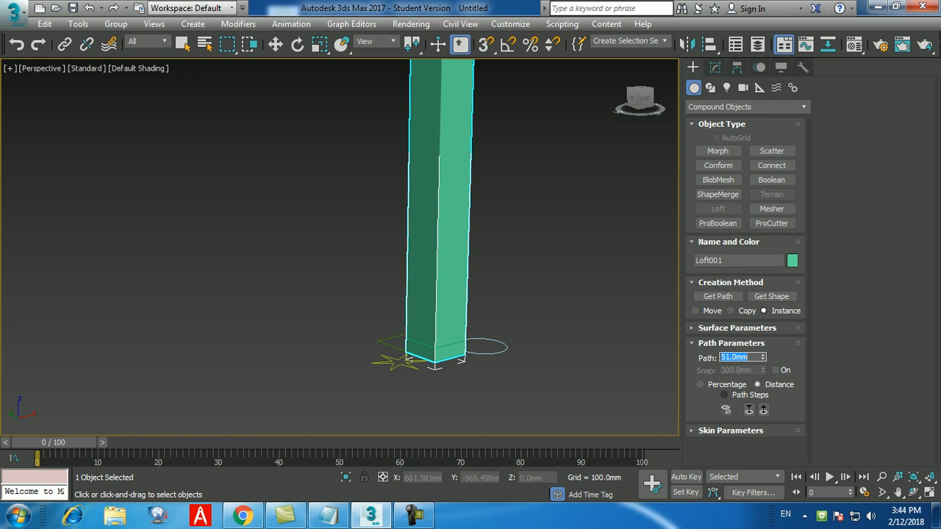
pyautogui.click(770, 296)
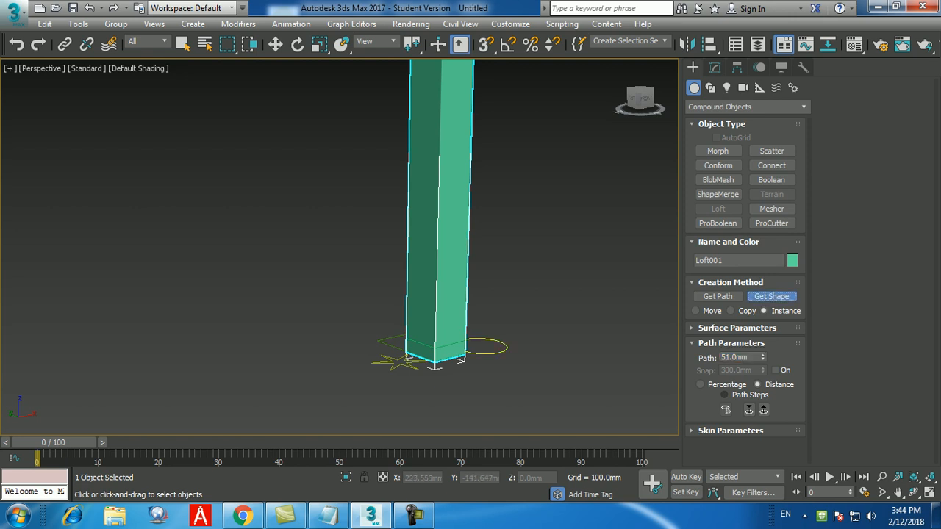
pyautogui.click(506, 348)
pyautogui.moveTo(505, 349)
pyautogui.keyDown('alt'); pyautogui.mouseDown(button='middle')
pyautogui.moveTo(513, 322)
pyautogui.moveTo(493, 360)
pyautogui.mouseUp(button='middle'); pyautogui.keyUp('alt')
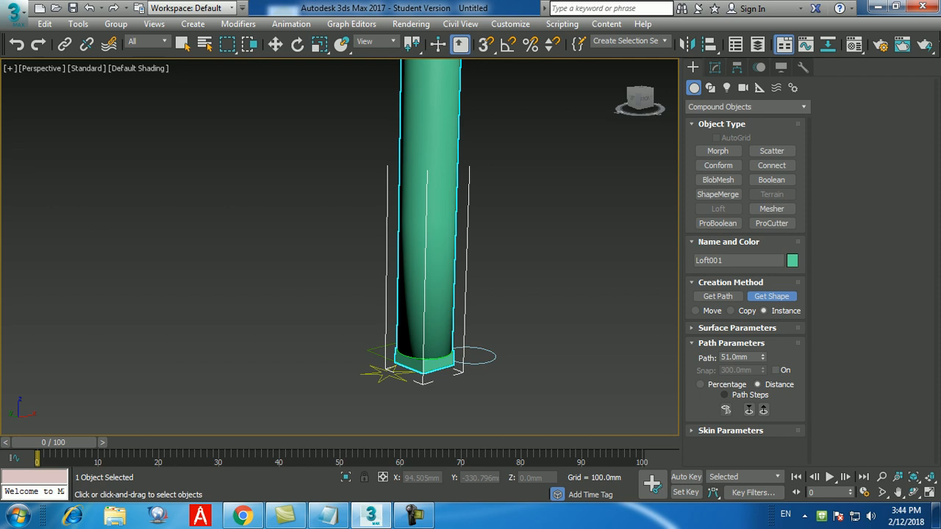
pyautogui.scroll(5, 411, 221)
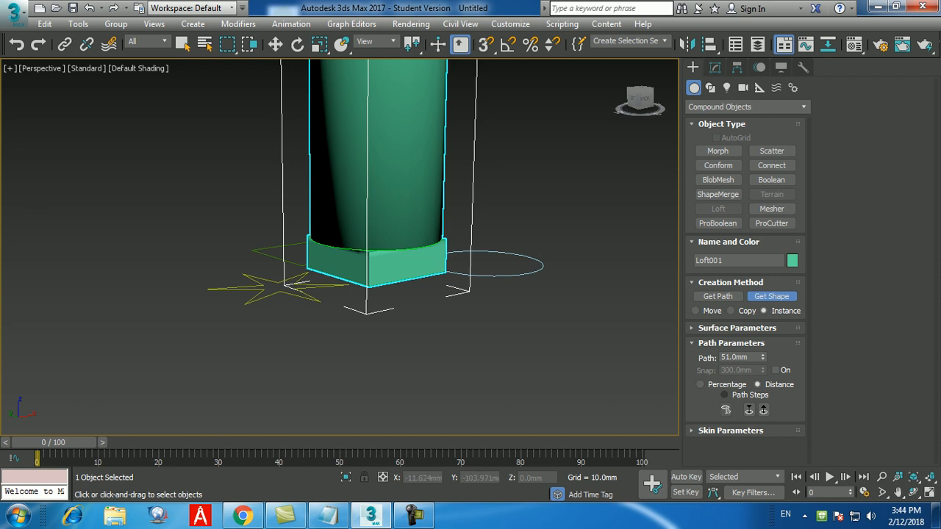
pyautogui.scroll(-5, 459, 401)
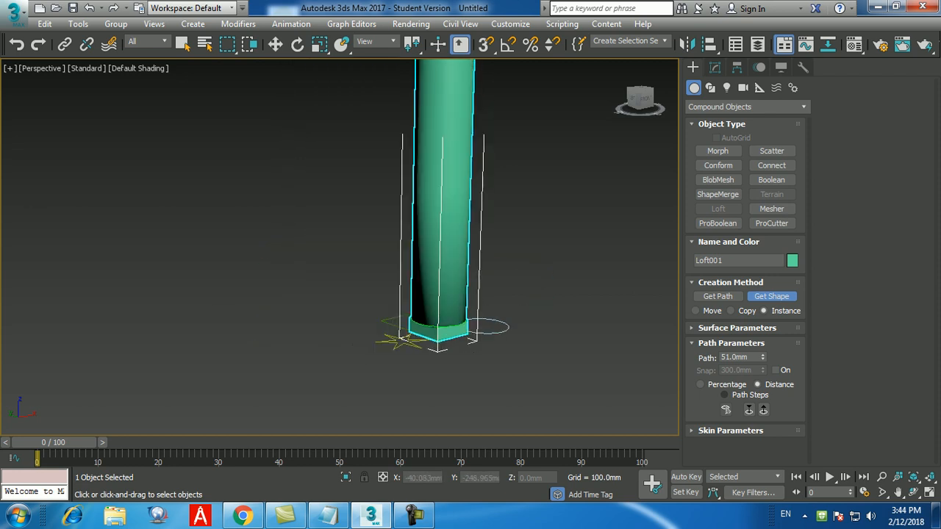
# Set the loft path position to 70 mm and get the circle as the shape there.
pyautogui.moveTo(750, 357); pyautogui.dragTo(721, 357)
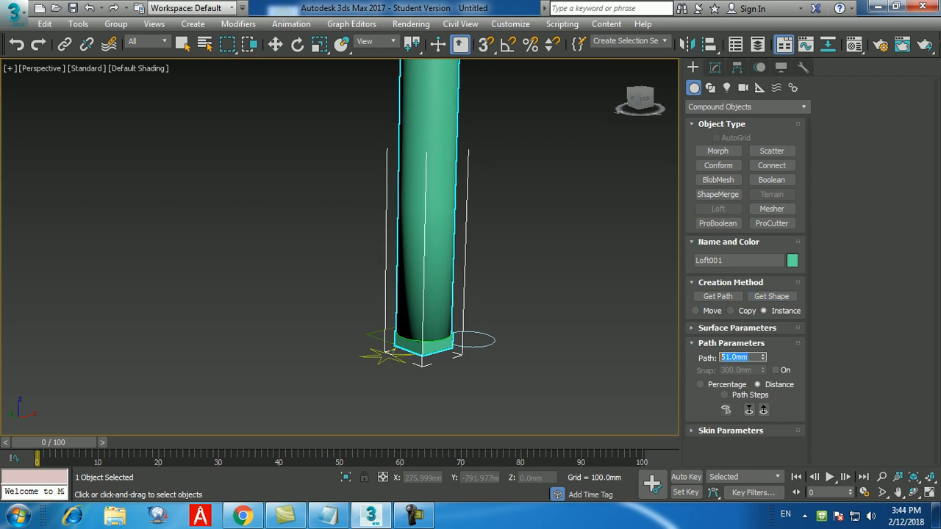
pyautogui.write('70')
pyautogui.press('Return')
pyautogui.click(770, 296)
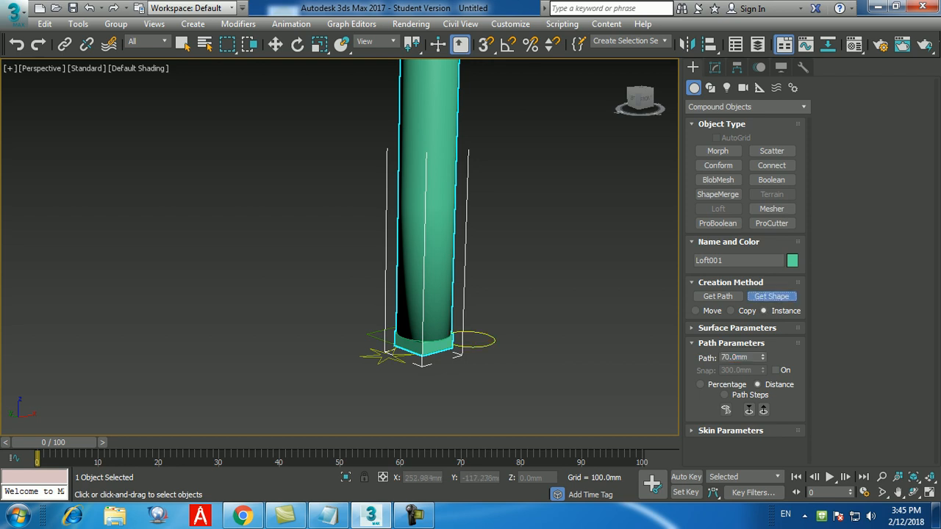
pyautogui.click(494, 340)
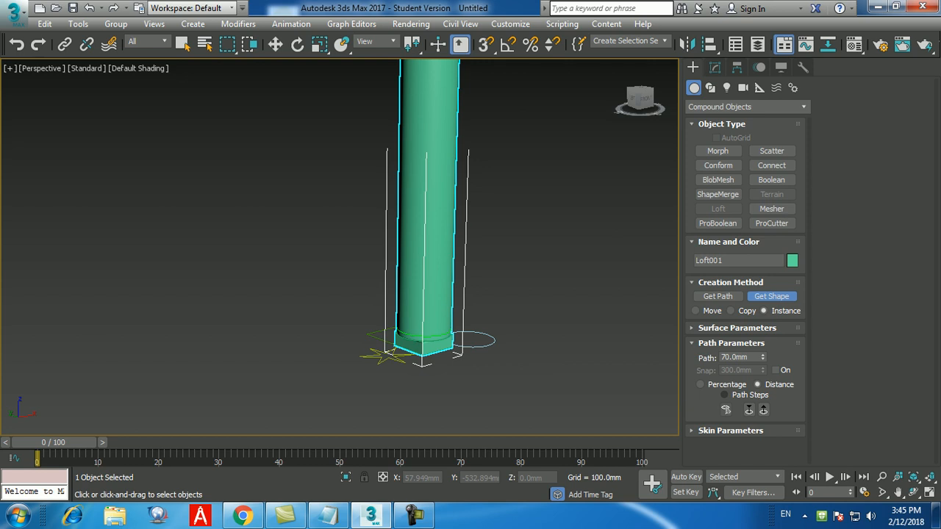
# Set the loft path position to 71 mm and get the star as the shape there.
pyautogui.doubleClick(735, 357)
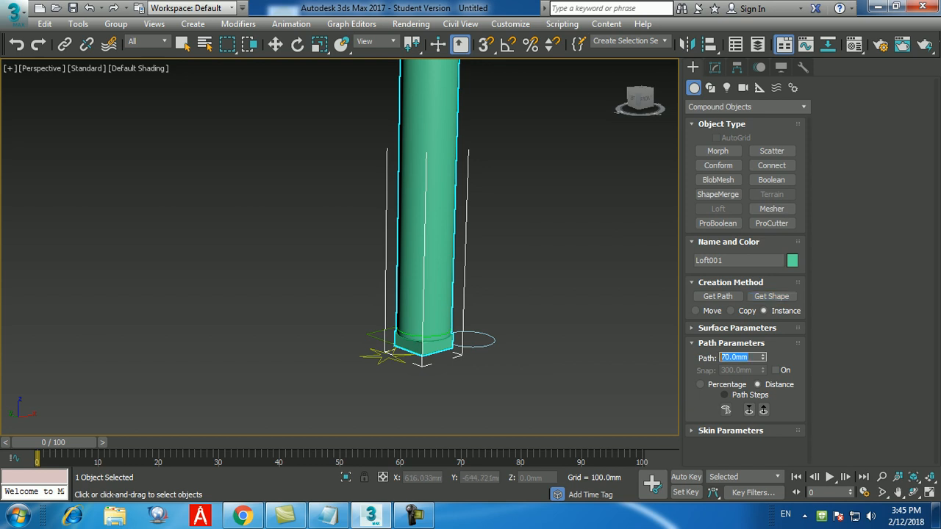
pyautogui.write('71')
pyautogui.press('Return')
pyautogui.click(771, 296)
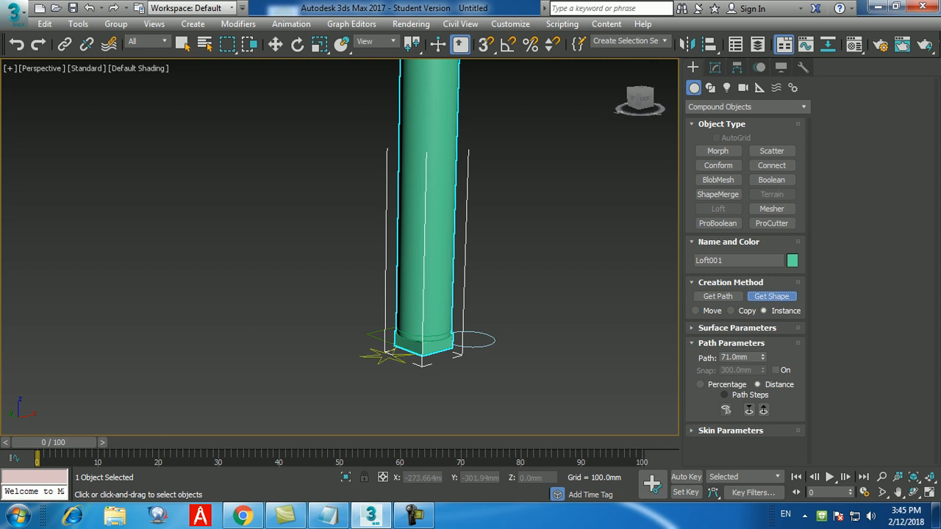
pyautogui.click(385, 357)
# Inspect the full height of the loft, leave shape picking and examine the shape transitions at the base.
pyautogui.moveTo(423, 309); pyautogui.dragTo(407, 336, button='middle')
pyautogui.moveTo(406, 390); pyautogui.dragTo(376, 430, button='middle')
pyautogui.moveTo(500, 332); pyautogui.dragTo(452, 407, button='middle')
pyautogui.scroll(-5, 500, 344)
pyautogui.scroll(2, 492, 349)
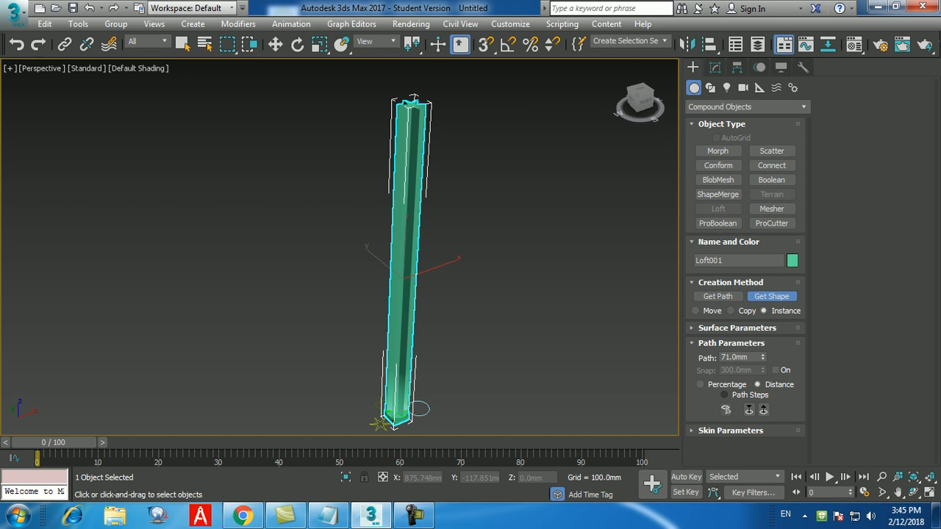
pyautogui.moveTo(450, 294); pyautogui.dragTo(450, 265, button='middle')
pyautogui.press('w')
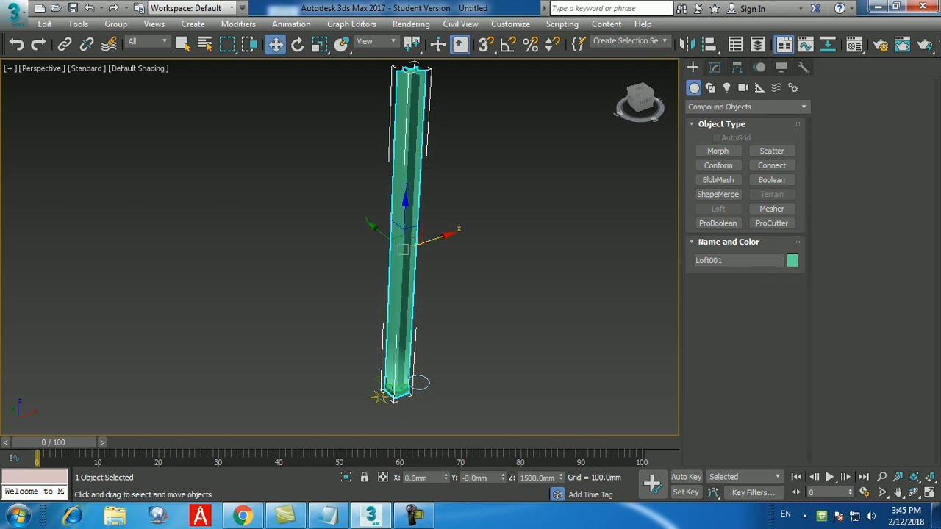
pyautogui.scroll(8, 401, 415)
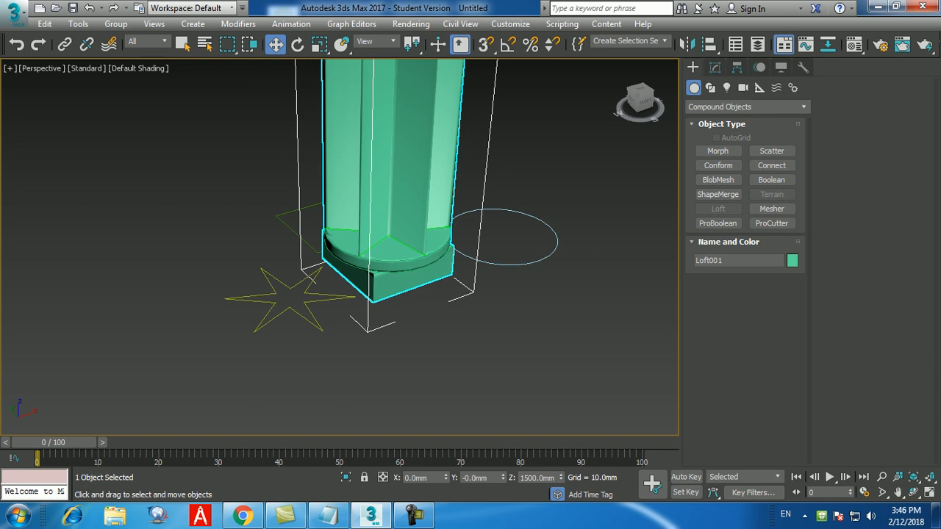
# Set the length and width of the rectangle shape at the loft's base to 400 mm each.
pyautogui.scroll(-6, 401, 411)
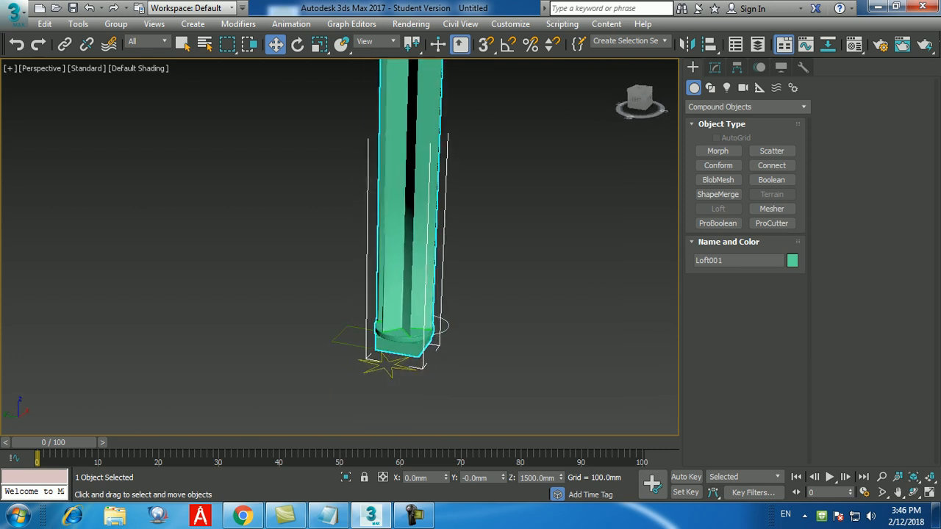
pyautogui.scroll(4, 319, 401)
pyautogui.scroll(-2, 319, 401)
pyautogui.moveTo(352, 323); pyautogui.dragTo(332, 295)
pyautogui.click(337, 299)
pyautogui.click(342, 303)
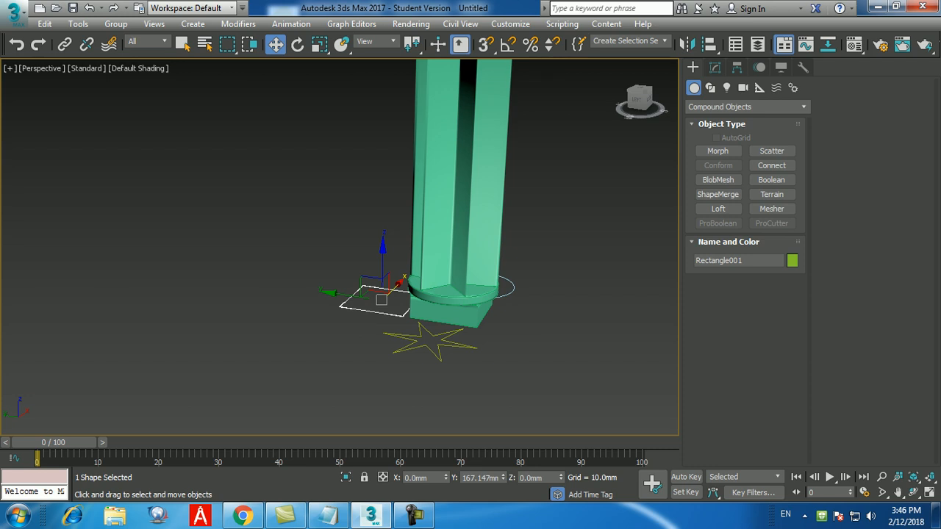
pyautogui.click(714, 67)
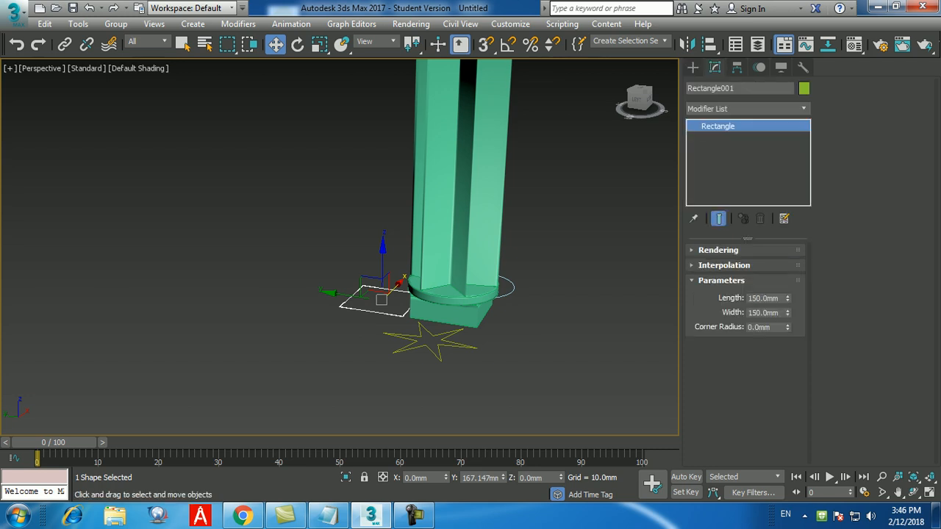
pyautogui.doubleClick(763, 298)
pyautogui.write('400')
pyautogui.press('Tab')
pyautogui.write('400')
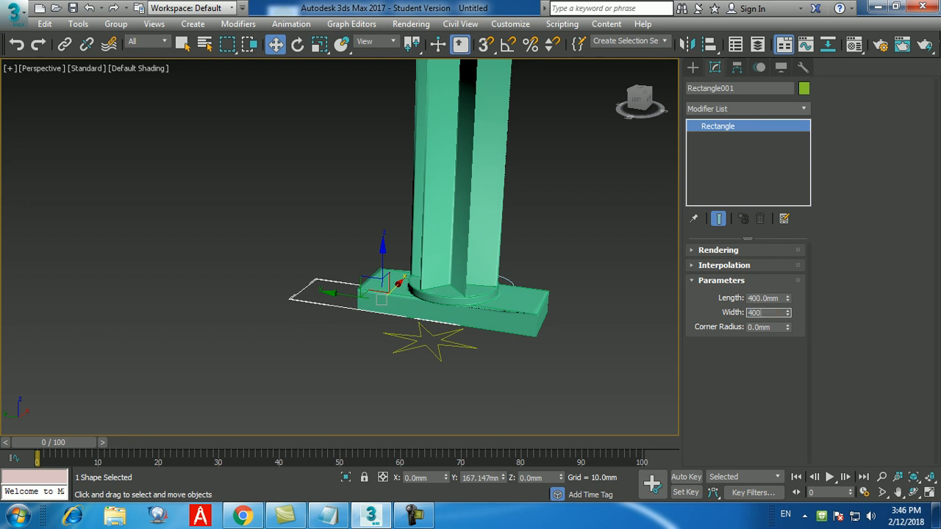
pyautogui.press('Return')
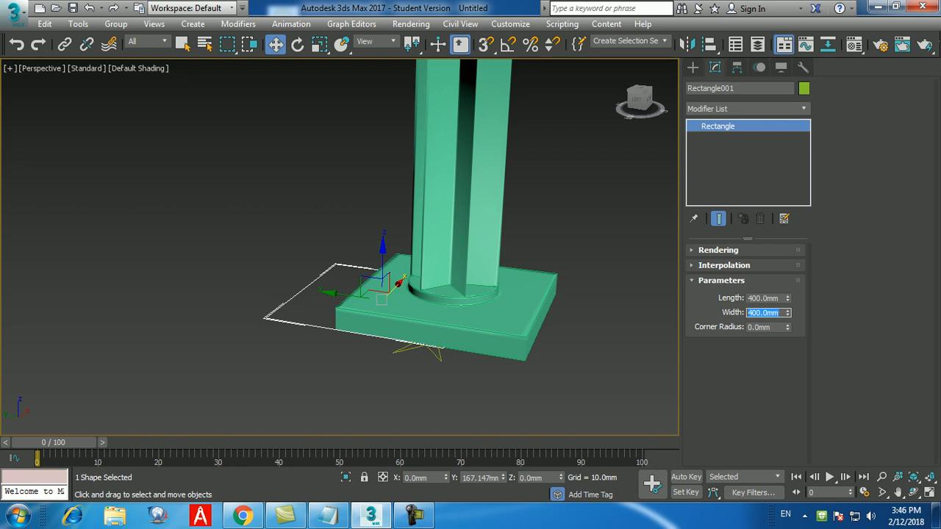
# Try a 200 mm radius for the circle shape, settle on 150 mm and check the base.
pyautogui.scroll(-3, 437, 373)
pyautogui.keyDown('alt'); pyautogui.moveTo(437, 374); pyautogui.dragTo(365, 360, button='middle'); pyautogui.keyUp('alt')
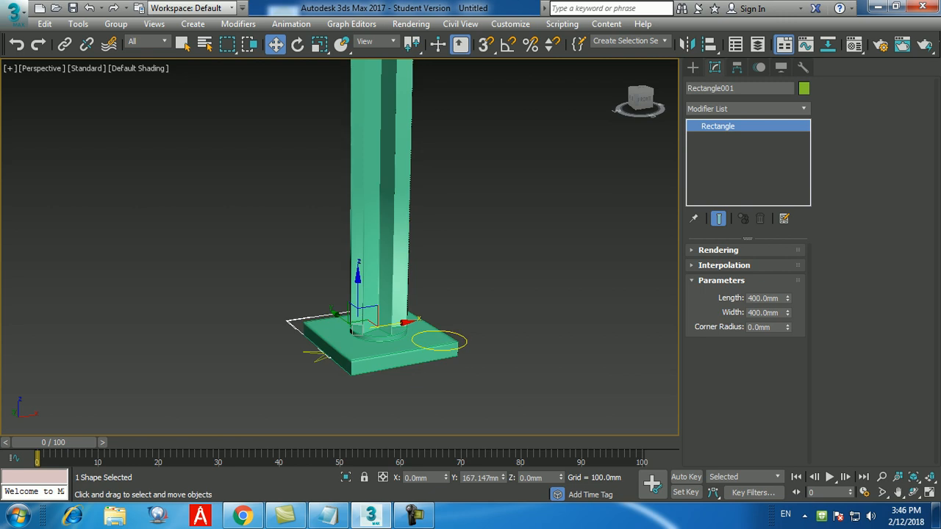
pyautogui.click(461, 340)
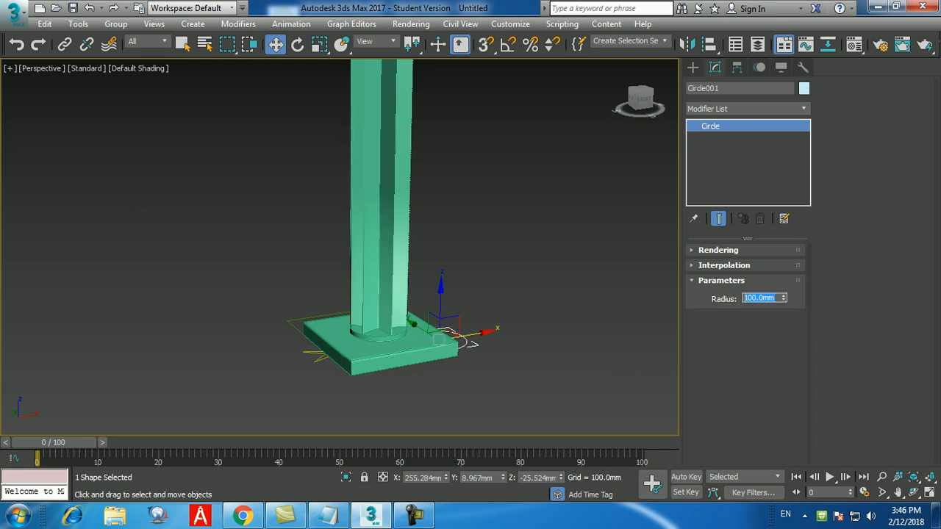
pyautogui.write('200')
pyautogui.press('Return')
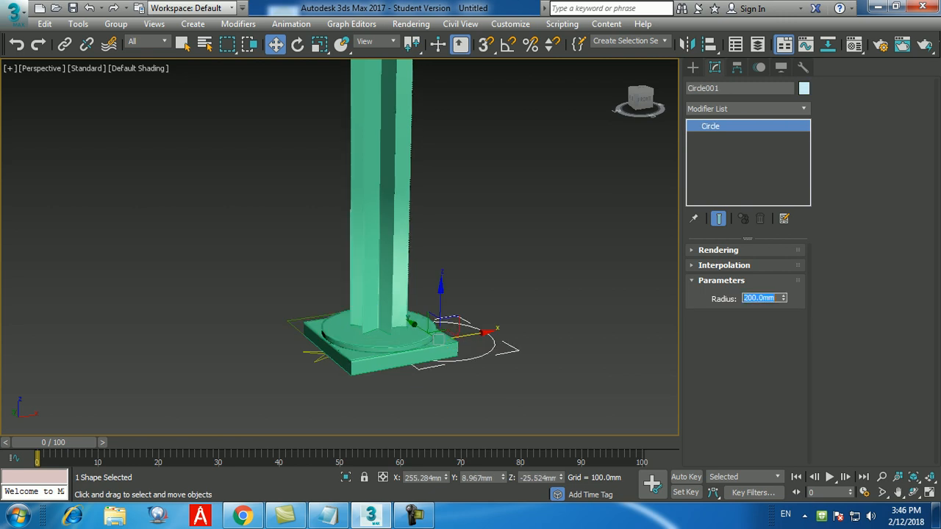
pyautogui.write('150')
pyautogui.press('Return')
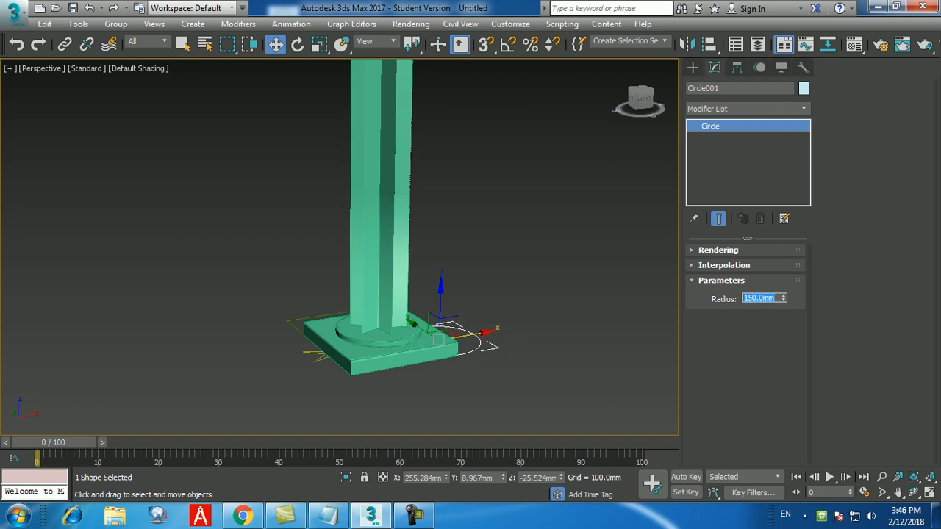
pyautogui.moveTo(440, 257)
pyautogui.keyDown('alt'); pyautogui.mouseDown(button='middle')
pyautogui.moveTo(463, 267)
pyautogui.moveTo(450, 257)
pyautogui.mouseUp(button='middle'); pyautogui.keyUp('alt')
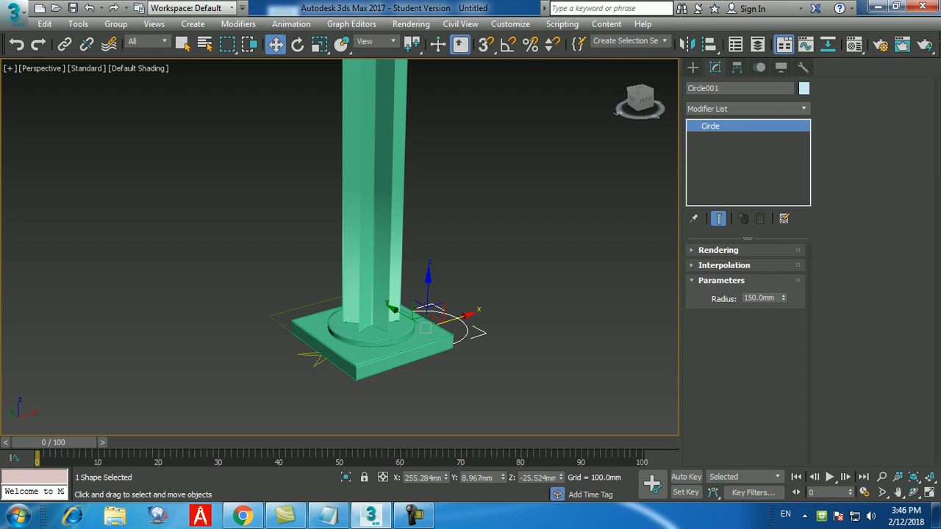
# Set the star shape's Radius 1 to 150 mm.
pyautogui.click(322, 361)
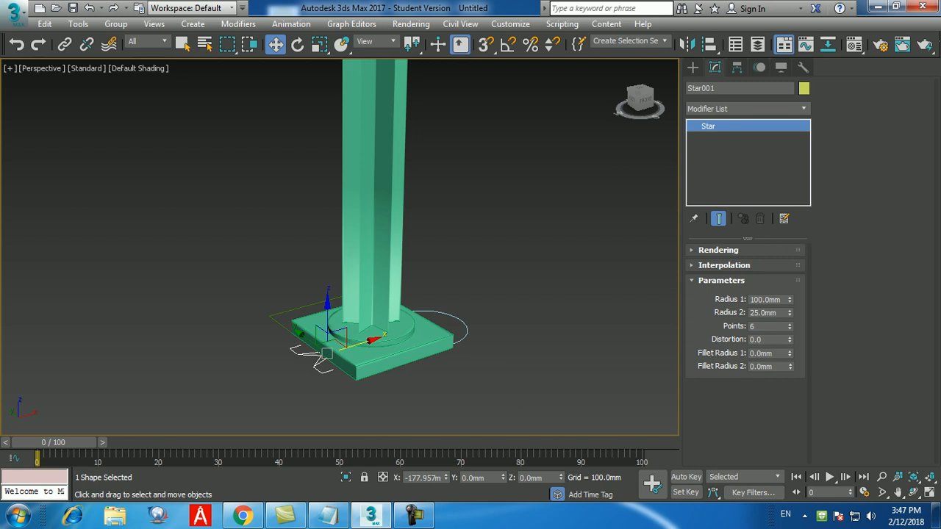
pyautogui.moveTo(782, 300); pyautogui.dragTo(745, 300)
pyautogui.write('150')
pyautogui.press('Return')
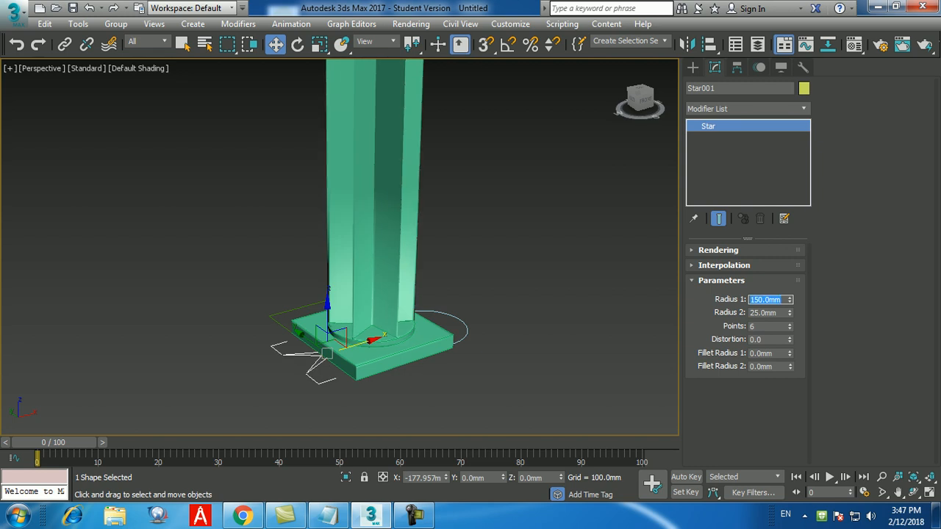
# Try 50, 60 and 120 mm for the star's Radius 2 and settle on 100 mm.
pyautogui.press('Tab')
pyautogui.write('50')
pyautogui.press('Return')
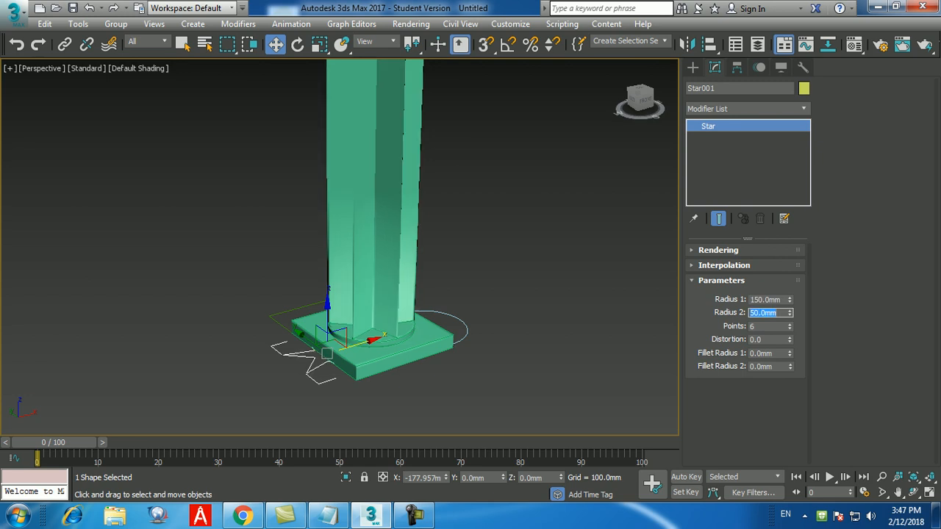
pyautogui.write('60')
pyautogui.press('Return')
pyautogui.write('120')
pyautogui.press('Return')
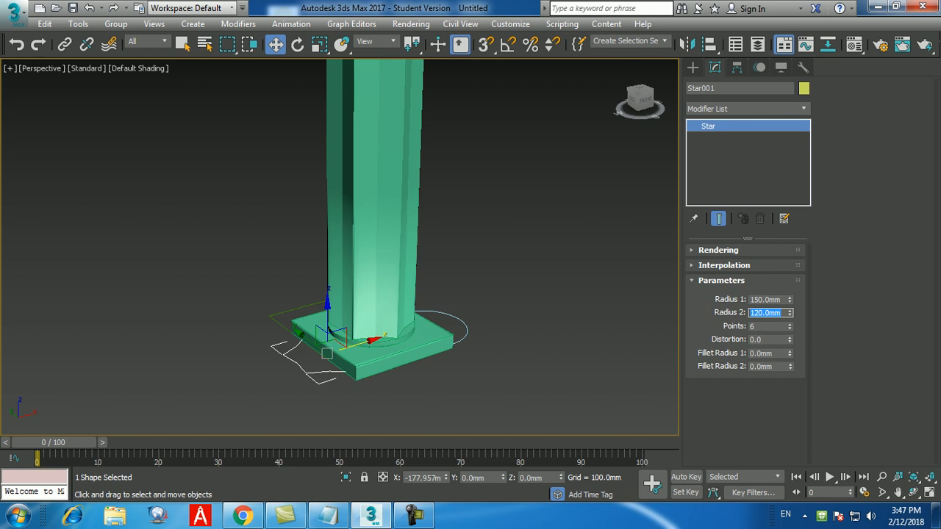
pyautogui.write('100')
pyautogui.press('Return')
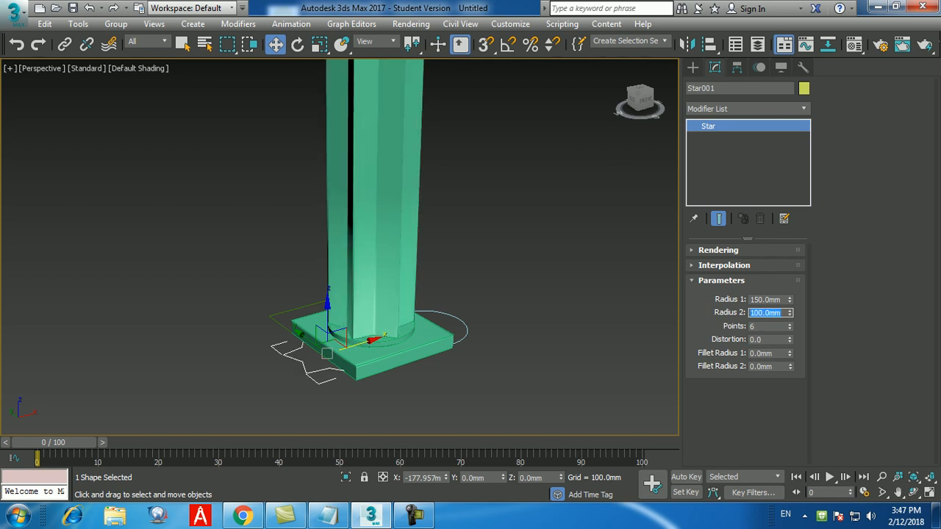
# Set the star's number of points to 8.
pyautogui.press('Tab')
pyautogui.write('5')
pyautogui.write('8')
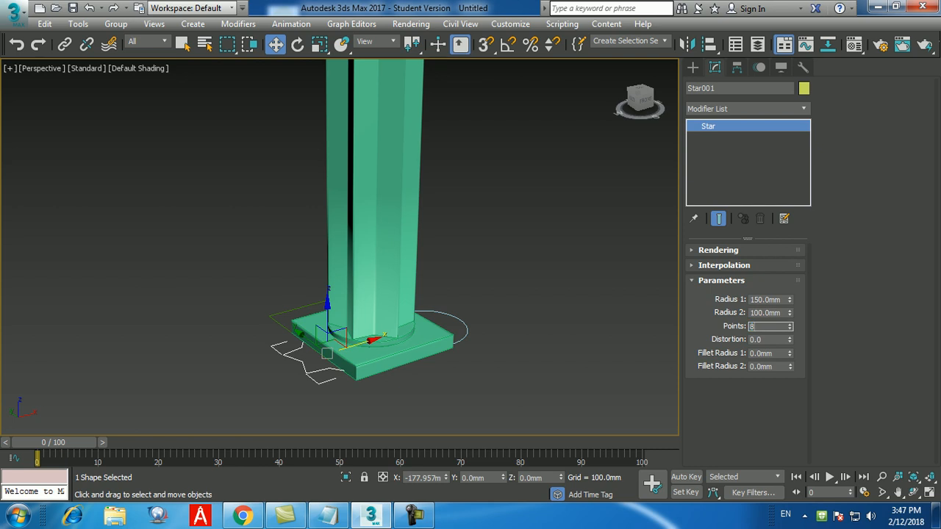
pyautogui.press('Return')
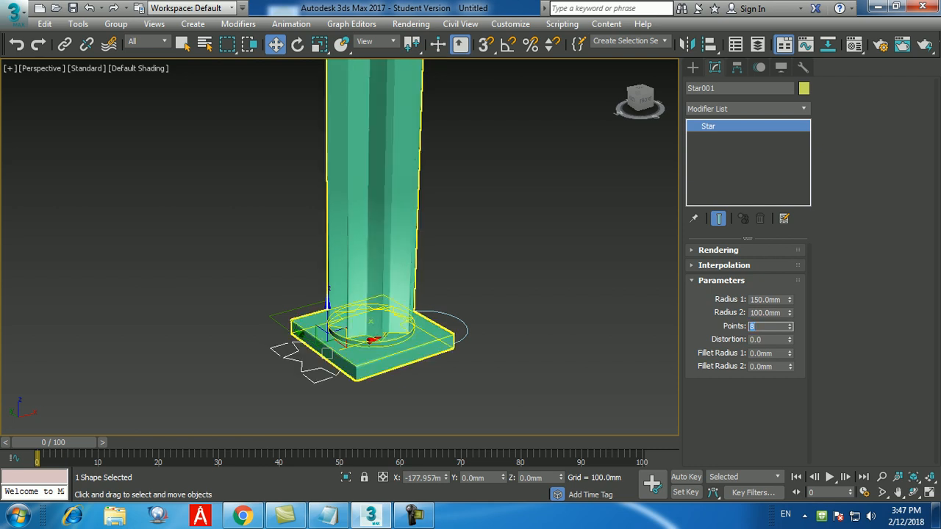
pyautogui.keyDown('alt'); pyautogui.moveTo(368, 246); pyautogui.dragTo(384, 272, button='middle'); pyautogui.keyUp('alt')
pyautogui.write('3')
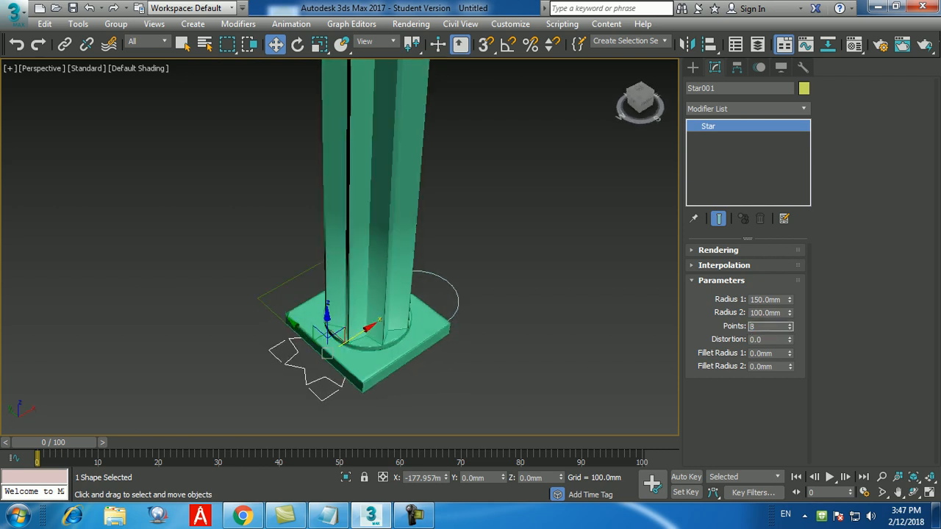
# Try 50 and 20 mm for the star's Fillet Radius 1 and settle on 30 mm.
pyautogui.doubleClick(763, 353)
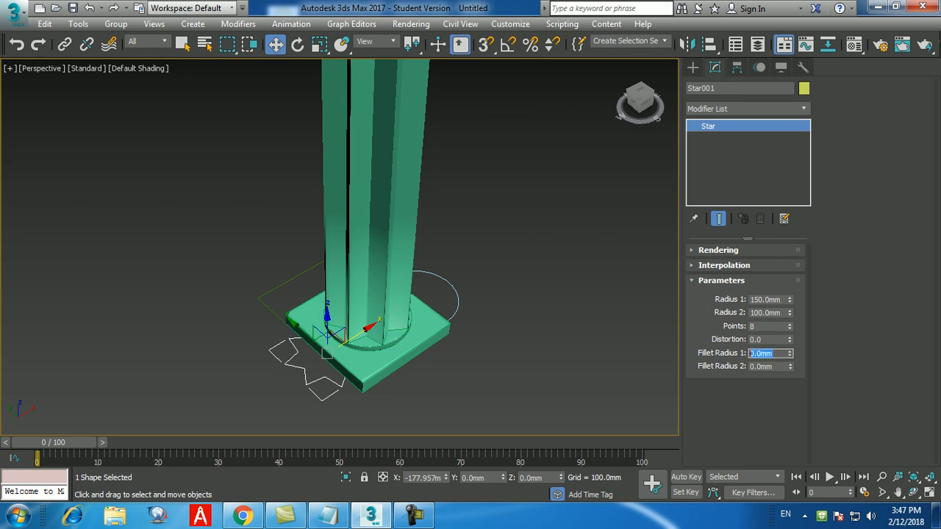
pyautogui.write('50')
pyautogui.press('Return')
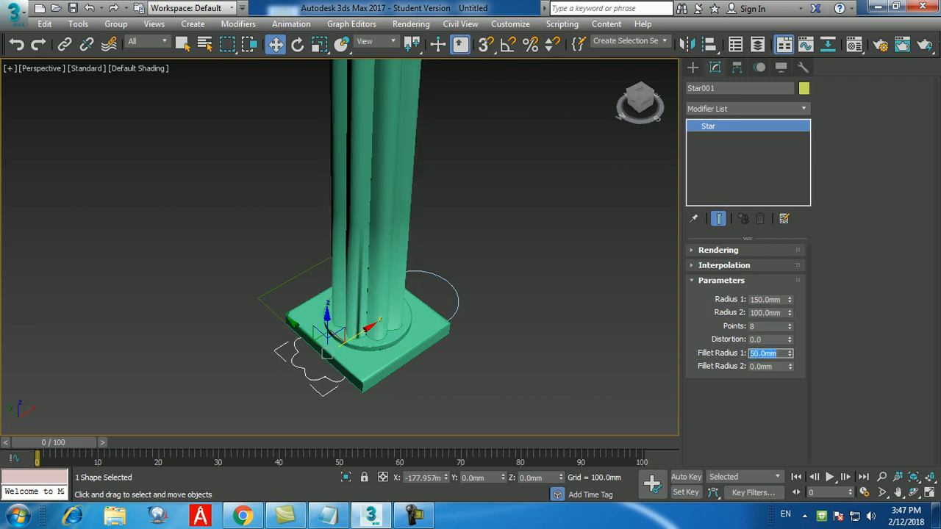
pyautogui.write('20')
pyautogui.press('Return')
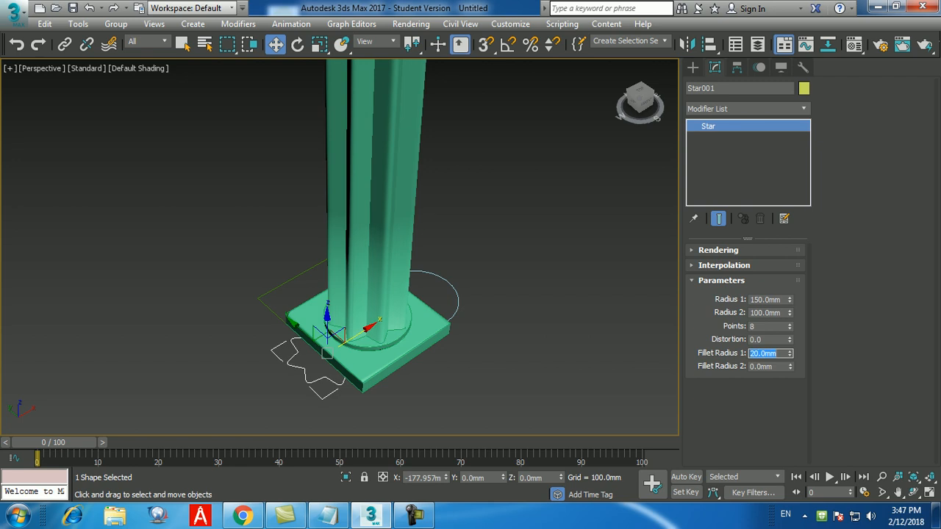
pyautogui.write('30')
pyautogui.press('Return')
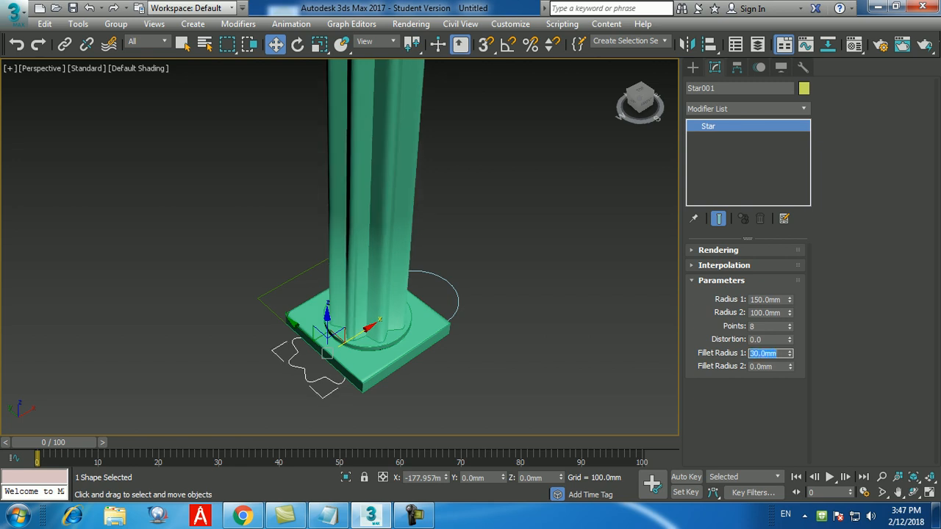
# Try 30 mm for the star's Fillet Radius 2 and settle on 10 mm.
pyautogui.press('Tab')
pyautogui.write('30')
pyautogui.press('Return')
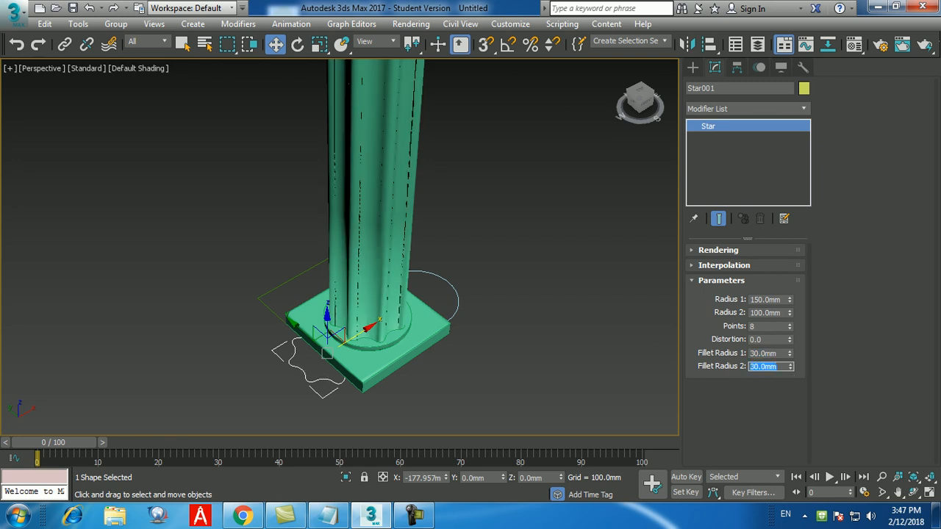
pyautogui.write('10')
pyautogui.press('Return')
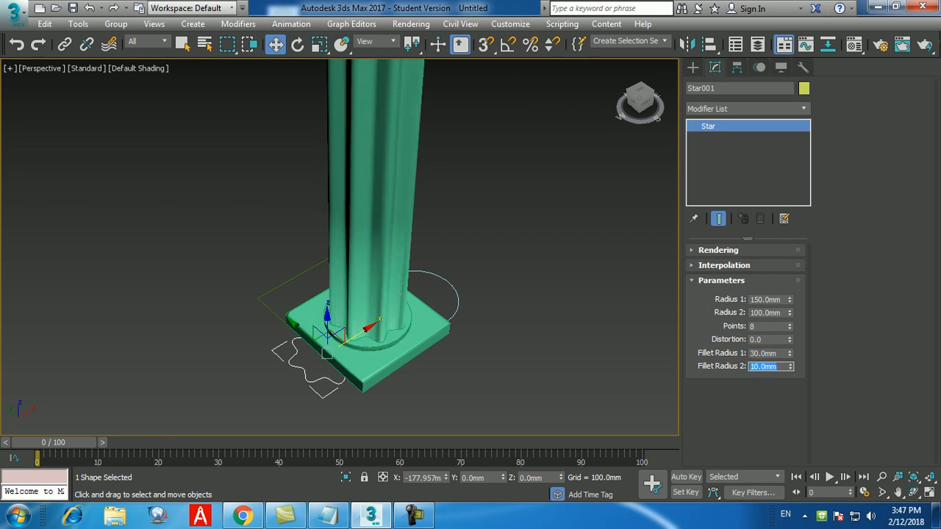
# Inspect the whole column from above, then adjust the star's radius to make the column's flutes shallower.
pyautogui.scroll(-7, 467, 335)
pyautogui.moveTo(488, 257); pyautogui.dragTo(447, 353, button='middle')
pyautogui.scroll(5, 466, 334)
pyautogui.keyDown('alt'); pyautogui.moveTo(353, 425); pyautogui.dragTo(335, 377, button='middle'); pyautogui.keyUp('alt')
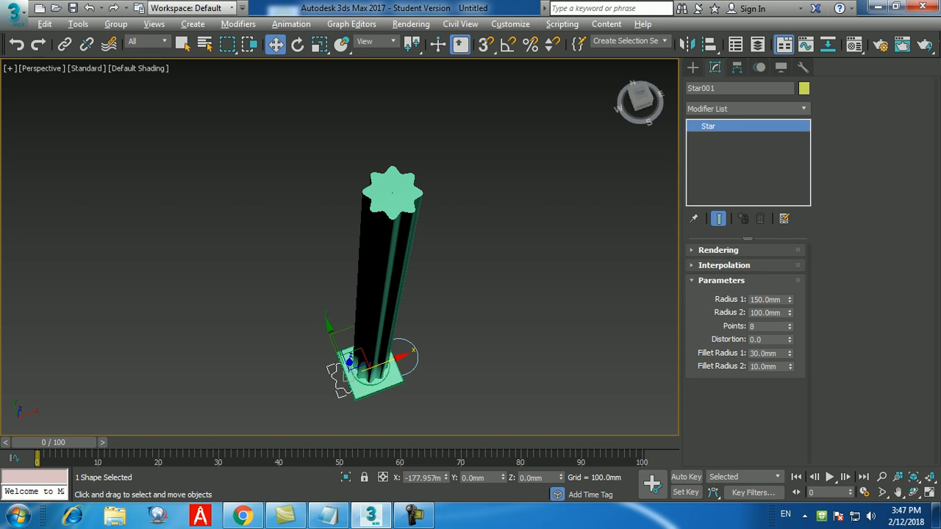
pyautogui.keyDown('alt'); pyautogui.moveTo(461, 323); pyautogui.dragTo(455, 294, button='middle'); pyautogui.keyUp('alt')
pyautogui.click(456, 294)
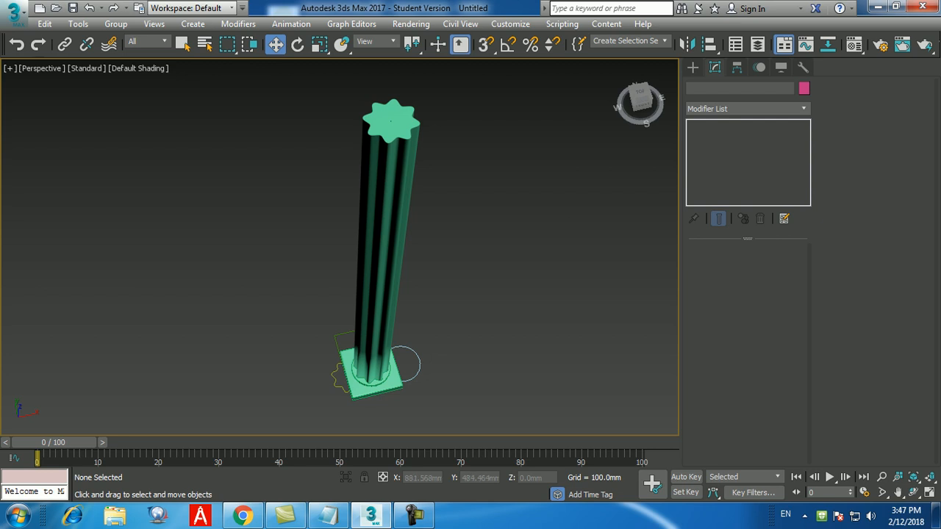
pyautogui.click(389, 287)
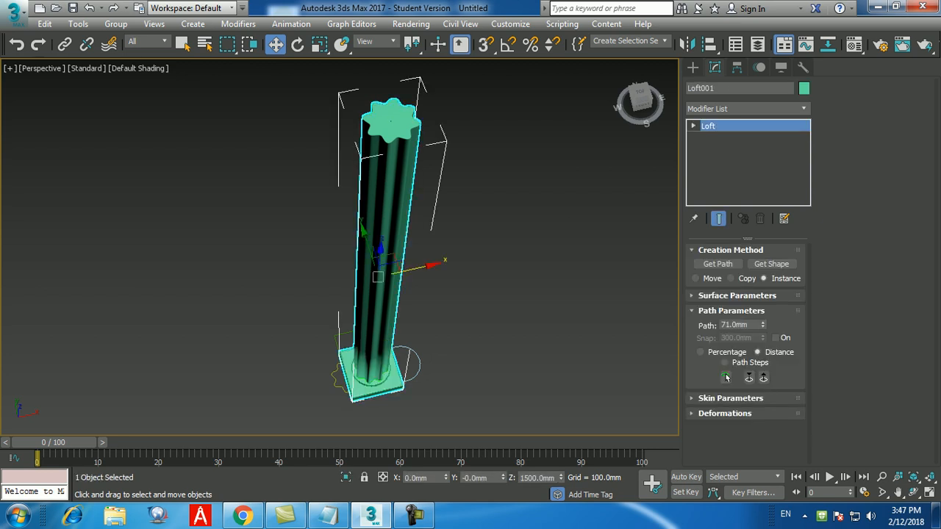
pyautogui.click(297, 349)
pyautogui.click(335, 379)
pyautogui.moveTo(789, 300)
pyautogui.mouseDown()
pyautogui.moveTo(790, 268)
pyautogui.moveTo(789, 307)
pyautogui.mouseUp()
pyautogui.click(471, 345)
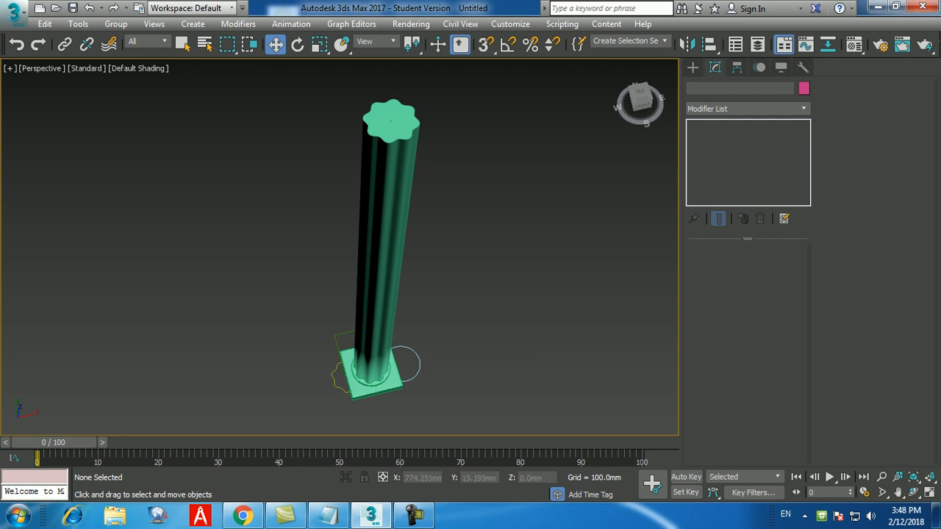
# Move the loft about 954 mm along the X axis, away from its path line and source shapes.
pyautogui.click(389, 242)
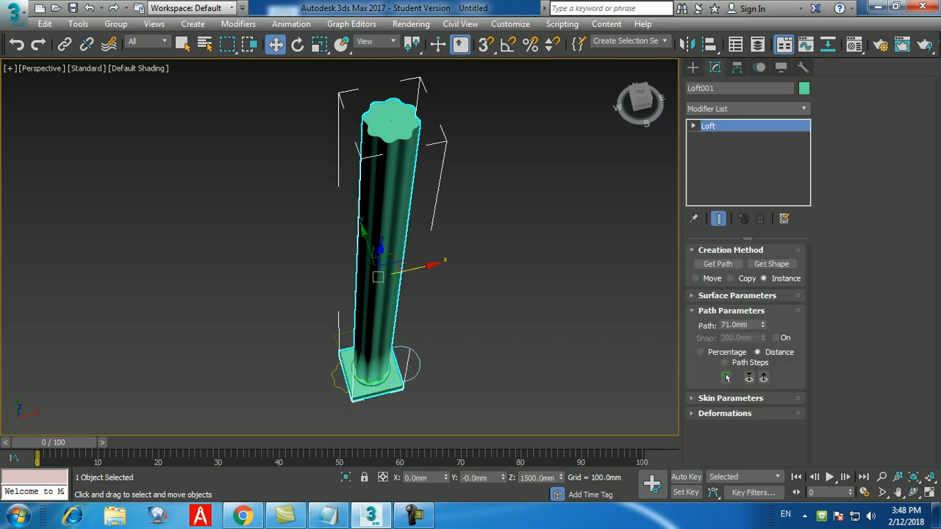
pyautogui.moveTo(435, 265); pyautogui.dragTo(565, 234)
pyautogui.keyDown('alt'); pyautogui.moveTo(573, 331); pyautogui.dragTo(582, 283, button='middle'); pyautogui.keyUp('alt')
pyautogui.scroll(-5, 581, 292)
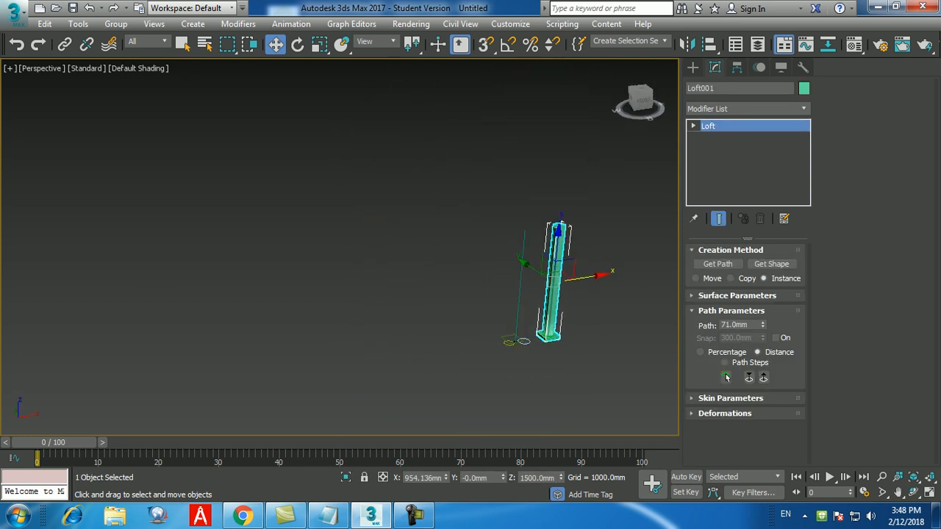
pyautogui.scroll(3, 586, 293)
pyautogui.click(580, 298)
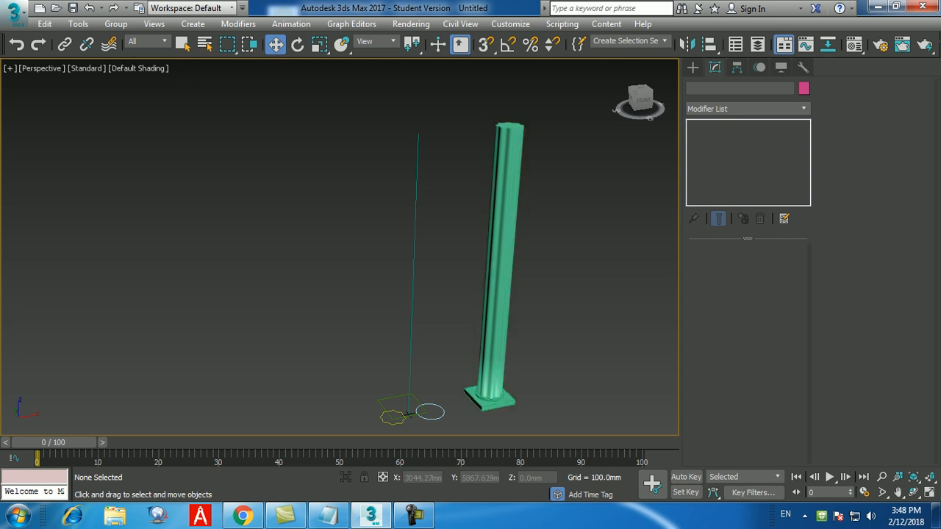
# Lower the path line's upper vertex to a height of about 959 mm to shorten the loft.
pyautogui.click(413, 282)
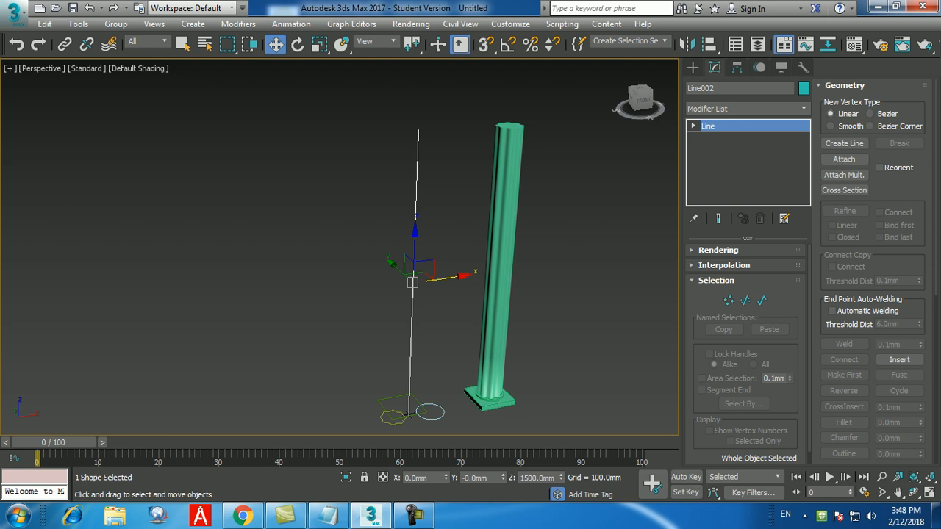
pyautogui.click(728, 299)
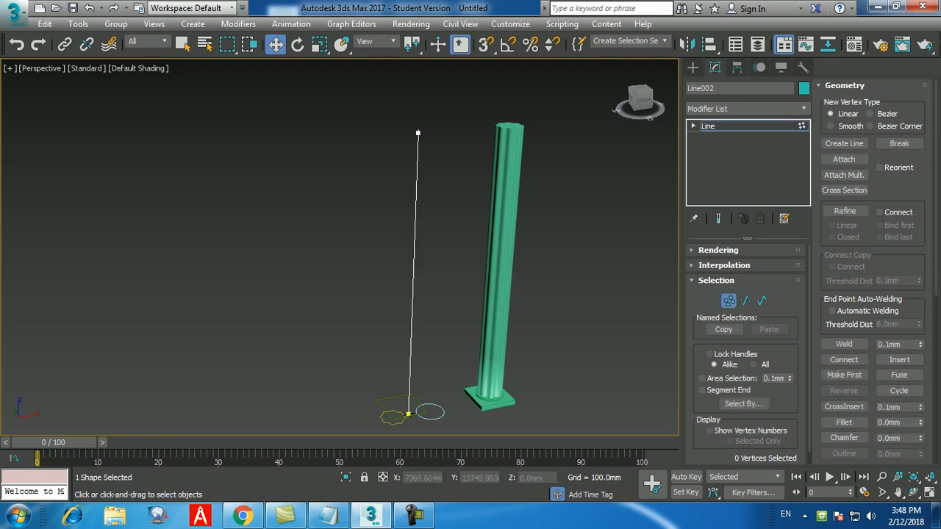
pyautogui.click(417, 133)
pyautogui.moveTo(420, 97); pyautogui.dragTo(413, 297)
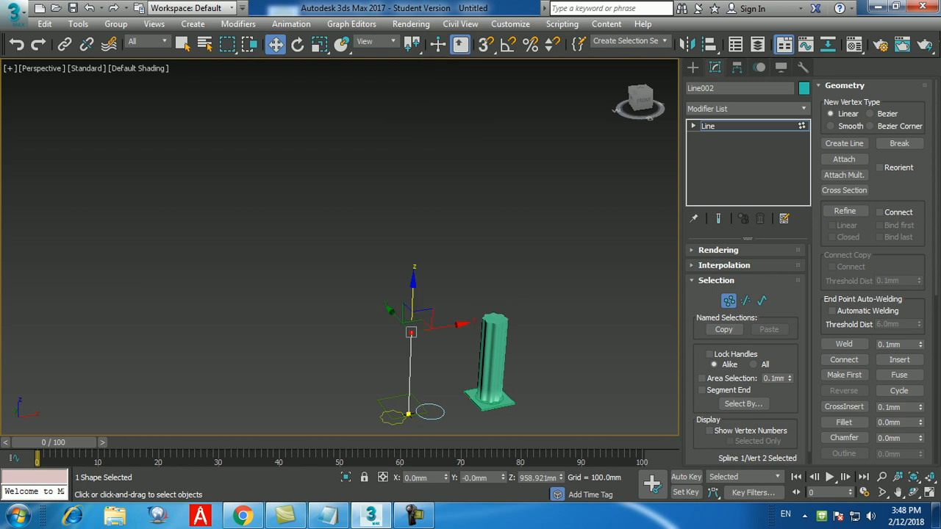
# Leave vertex editing and undo the shortening of the path line.
pyautogui.click(692, 67)
pyautogui.hotkey('ctrl', 'z')
pyautogui.hotkey('ctrl', 'z')
pyautogui.hotkey('ctrl', 'z')
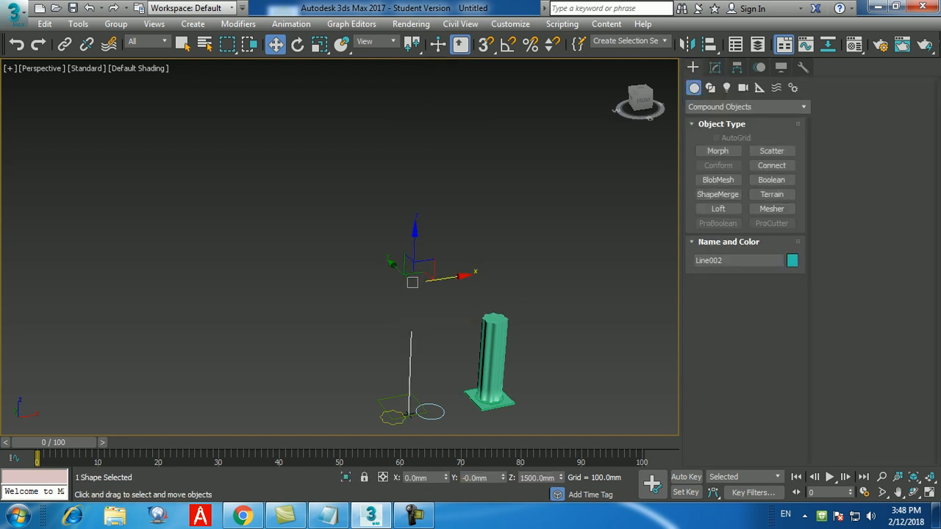
# Move the loft slightly along the X axis toward its path line, to an X position of about 850 mm.
pyautogui.click(367, 250)
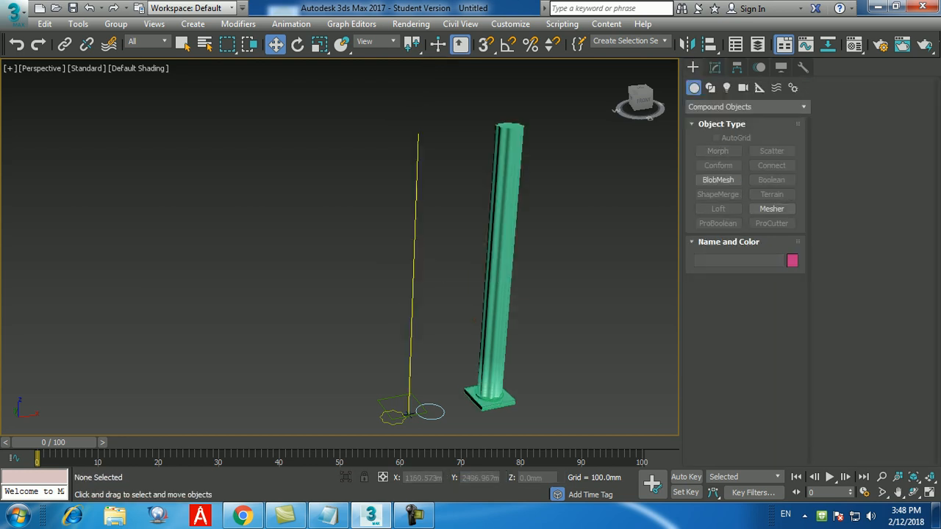
pyautogui.click(503, 253)
pyautogui.click(574, 283)
pyautogui.click(502, 257)
pyautogui.moveTo(535, 265)
pyautogui.mouseDown()
pyautogui.moveTo(471, 275)
pyautogui.moveTo(533, 266)
pyautogui.mouseUp()
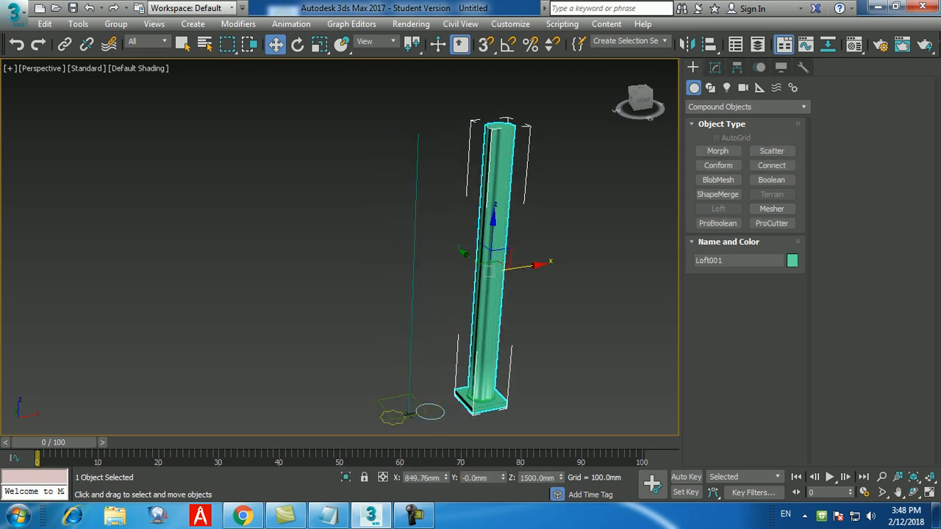
# Set the Z position of the path line's upper vertex to 1500 mm to shorten the loft.
pyautogui.click(414, 266)
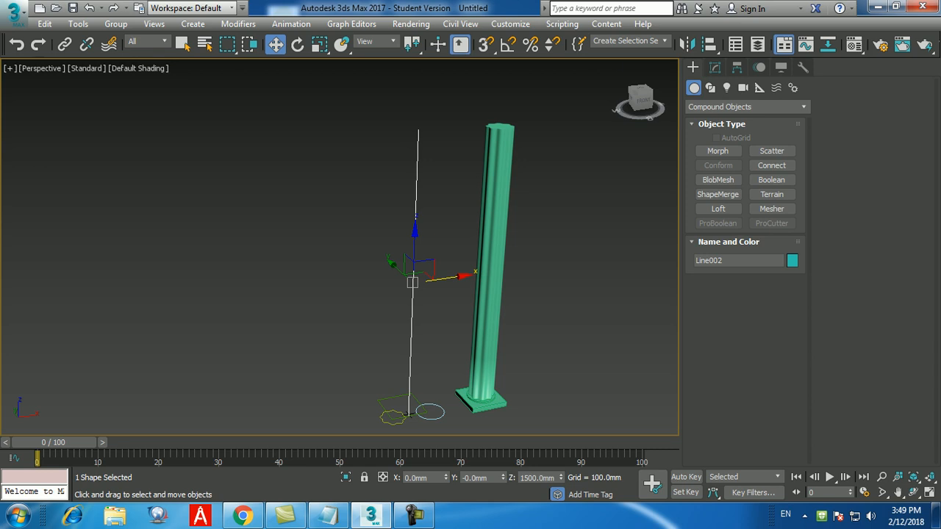
pyautogui.click(714, 67)
pyautogui.click(728, 301)
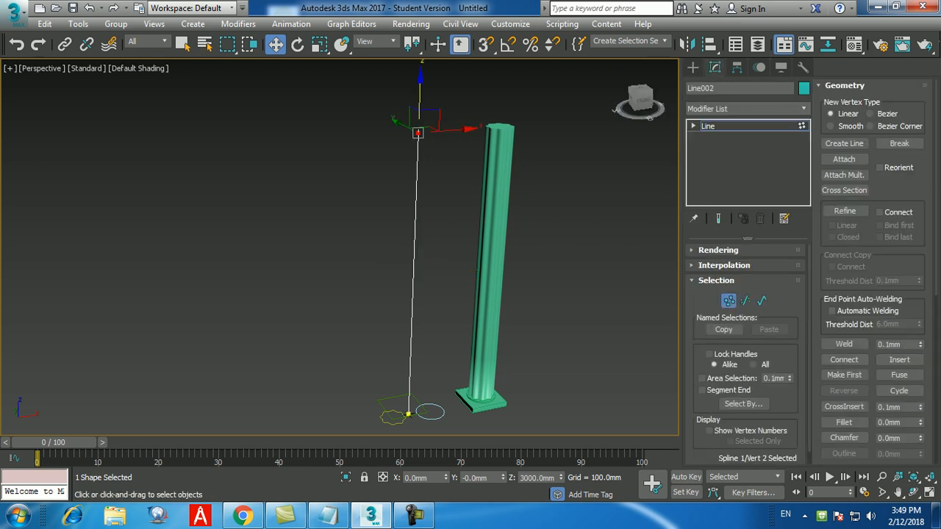
pyautogui.doubleClick(537, 478)
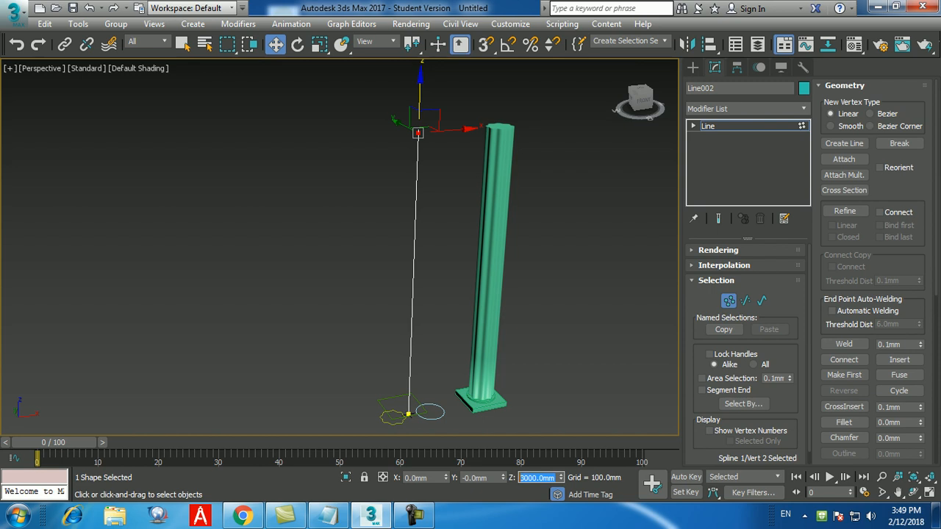
pyautogui.write('1500')
pyautogui.press('Return')
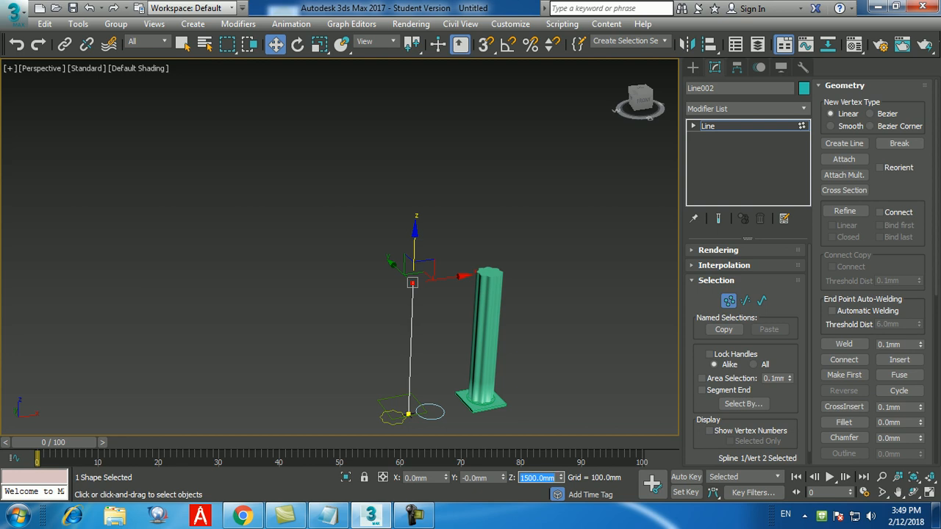
# Leave the path line's vertex editing, select the loft and enter its Shape sub-object level.
pyautogui.moveTo(486, 406); pyautogui.dragTo(483, 358, button='middle')
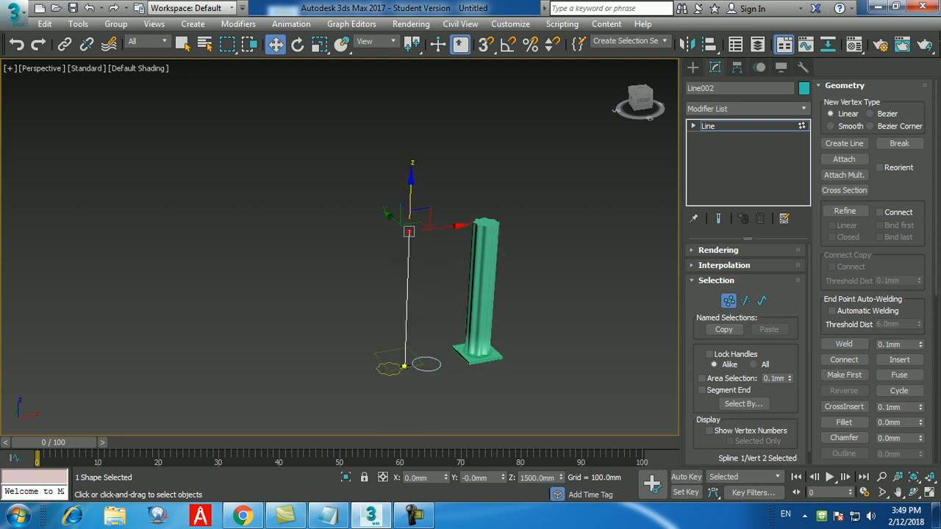
pyautogui.scroll(5, 483, 358)
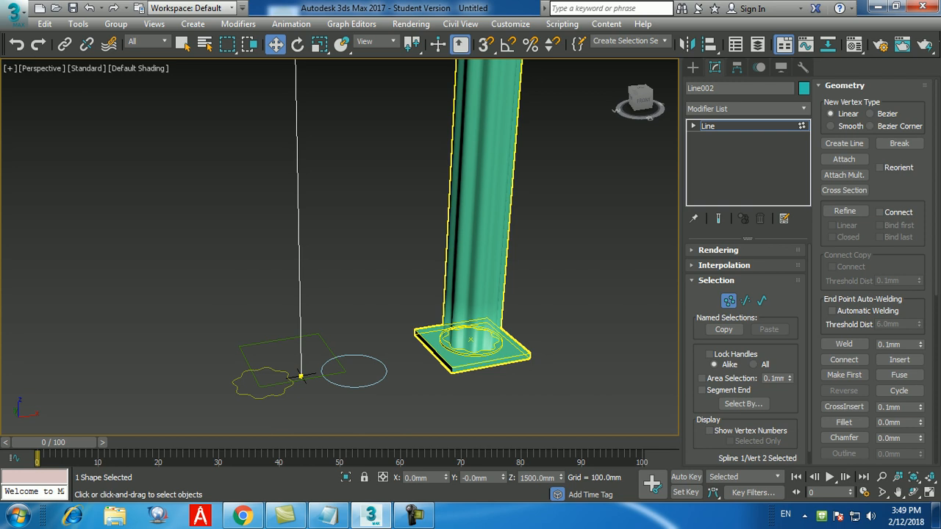
pyautogui.click(483, 358)
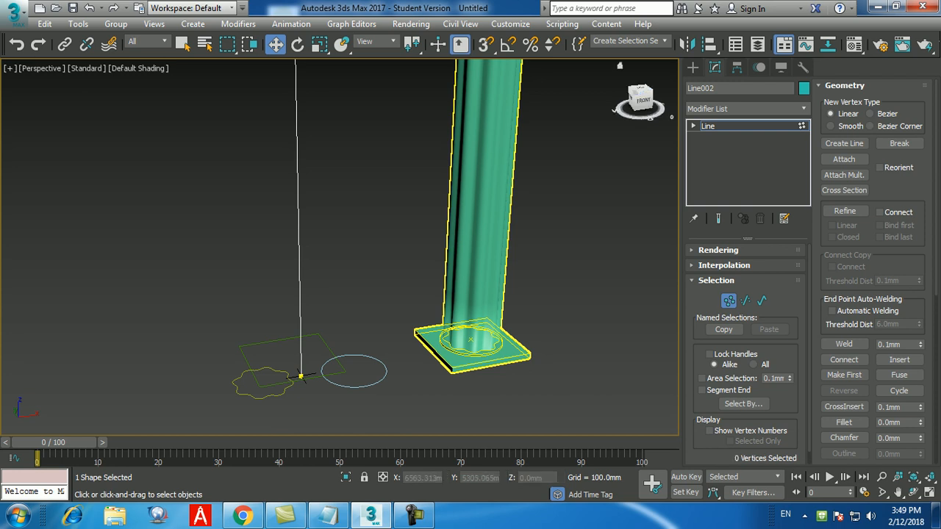
pyautogui.click(692, 68)
pyautogui.click(581, 213)
pyautogui.click(483, 227)
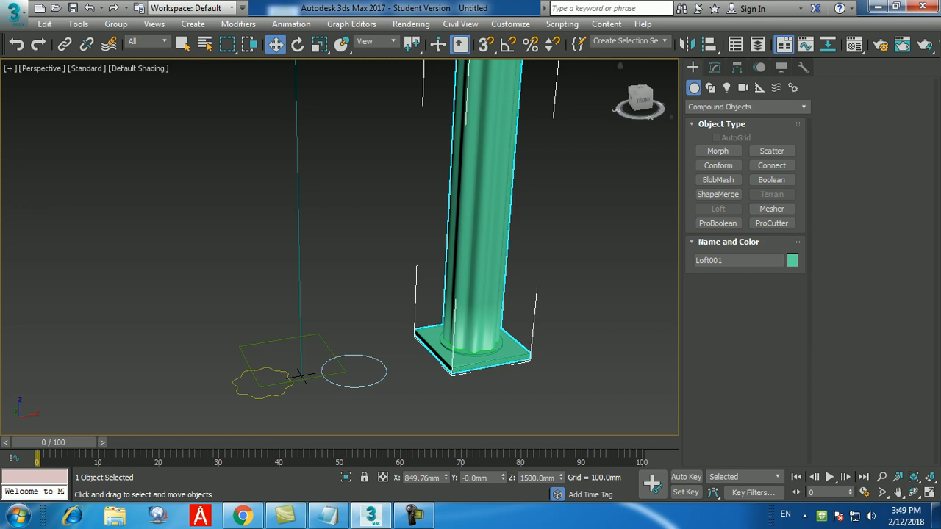
pyautogui.click(714, 68)
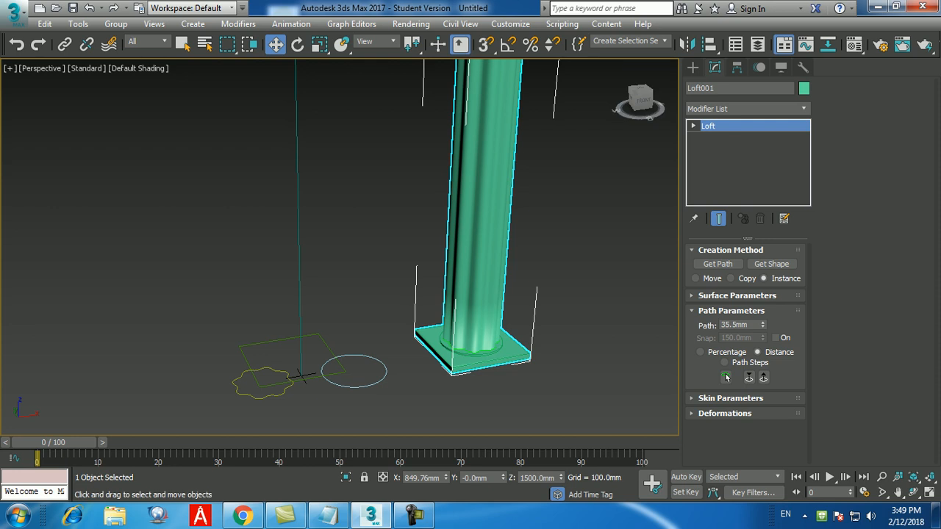
pyautogui.click(693, 126)
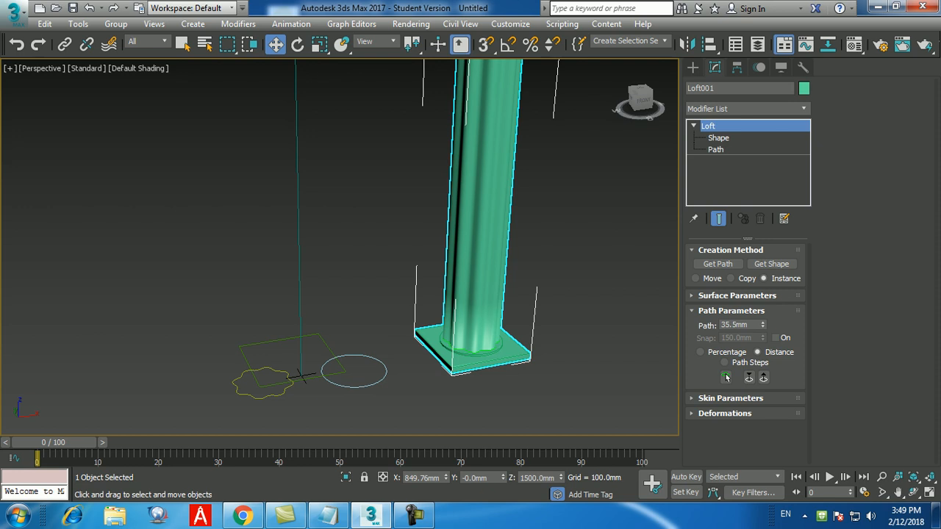
pyautogui.click(718, 138)
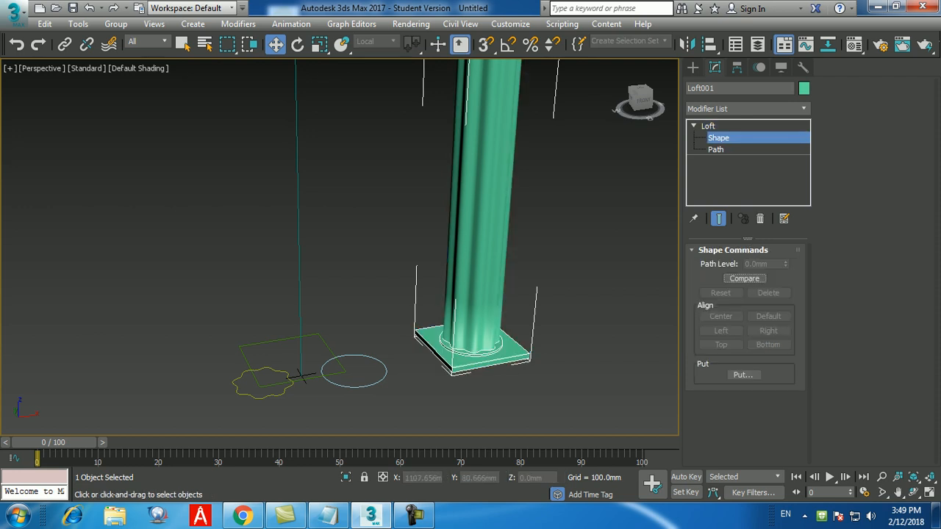
# Select the circle section at the loft's base and raise its path level to 35.5 mm.
pyautogui.click(495, 352)
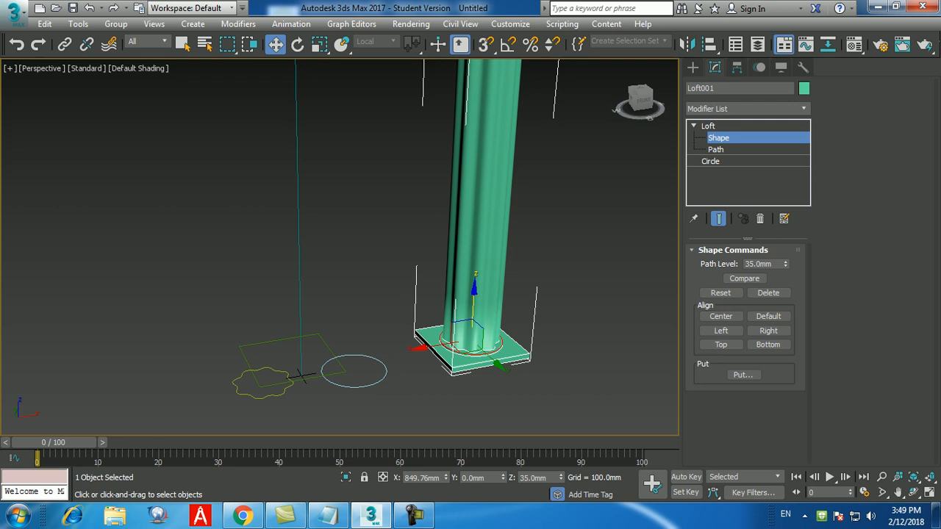
pyautogui.click(784, 261)
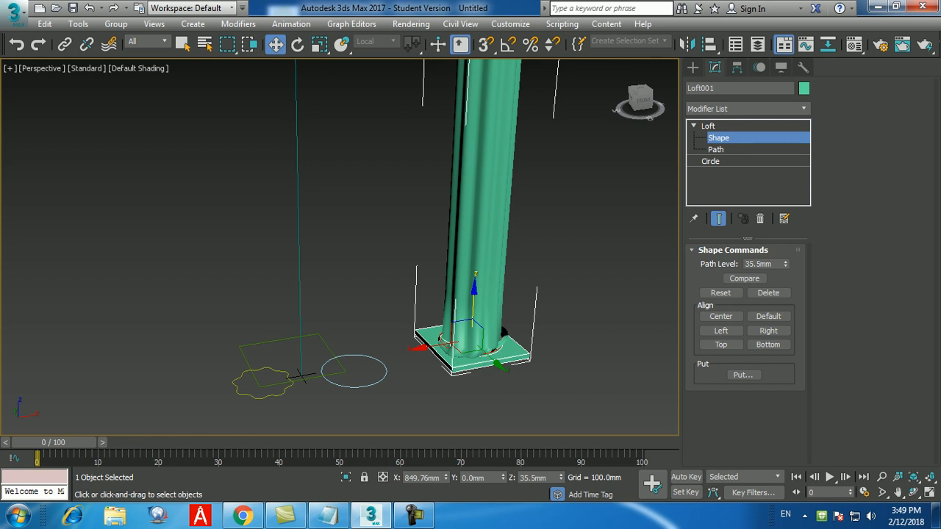
pyautogui.moveTo(397, 308); pyautogui.dragTo(392, 231, button='middle')
pyautogui.moveTo(477, 289); pyautogui.dragTo(481, 305, button='middle')
pyautogui.scroll(4, 481, 305)
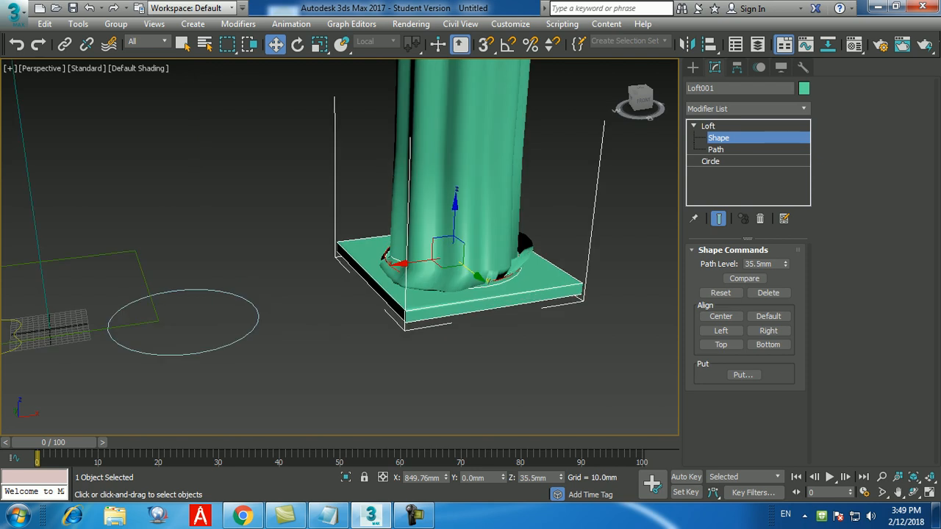
# Undo the circle section's path level change, return to the loft's Shape level, and briefly open the Compare window.
pyautogui.click(489, 319)
pyautogui.hotkey('ctrl', 'z')
pyautogui.hotkey('ctrl', 'z')
pyautogui.hotkey('ctrl', 'z')
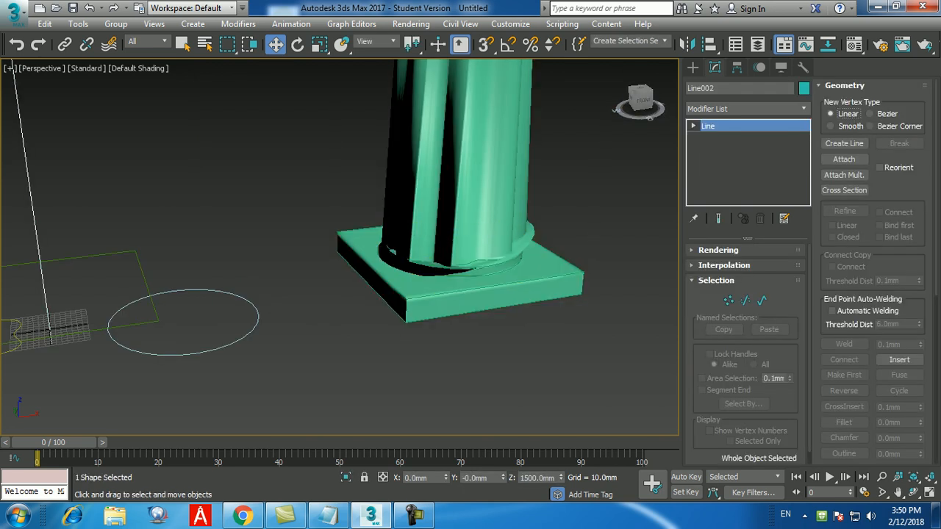
pyautogui.moveTo(477, 283); pyautogui.dragTo(477, 298, button='middle')
pyautogui.hotkey('ctrl', 'y')
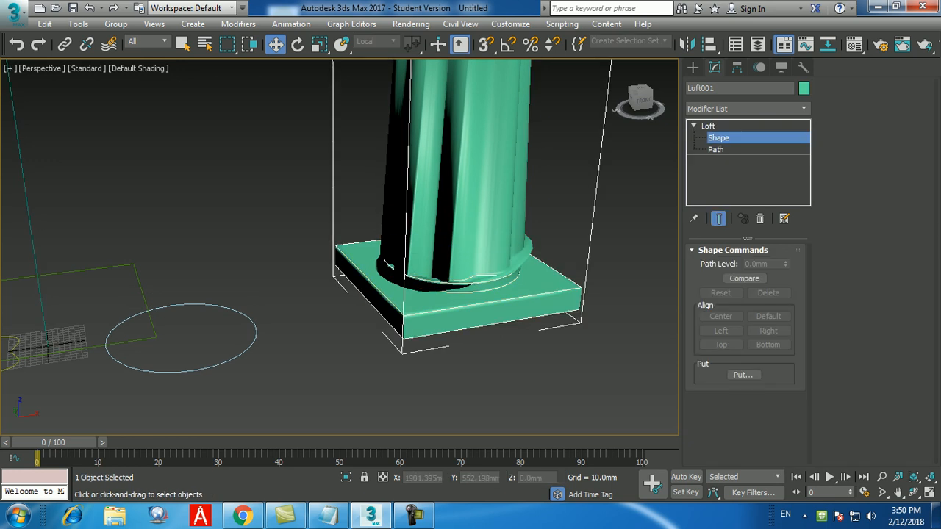
pyautogui.click(744, 278)
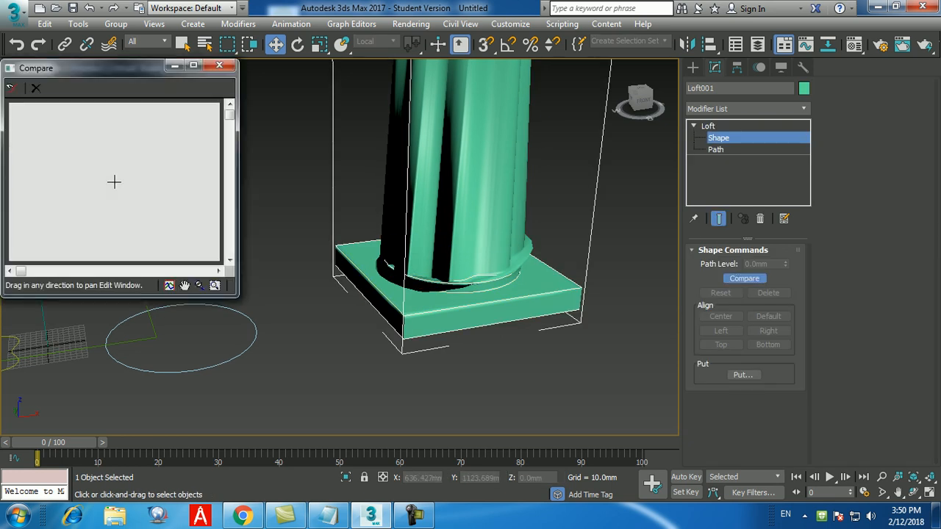
pyautogui.click(219, 65)
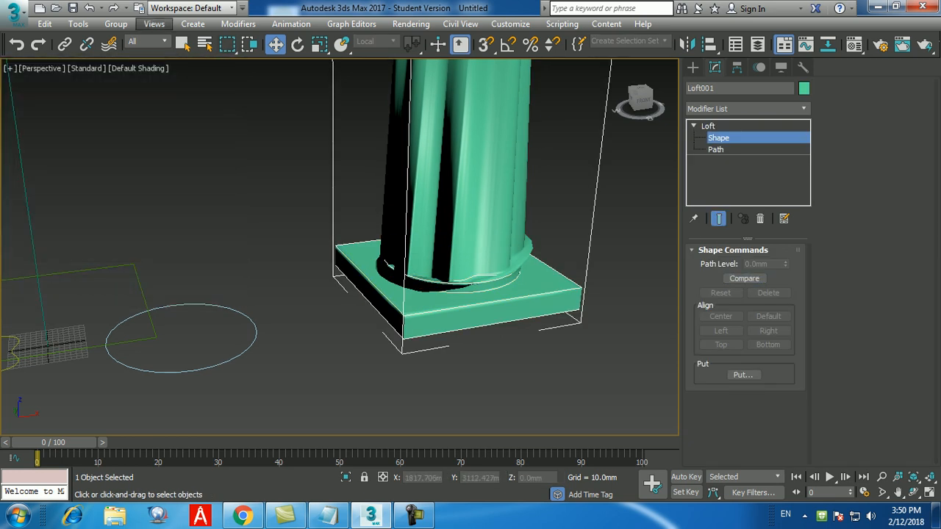
# Undo the loft move and the path, star and circle edits, back to the loft with only rectangle and circle sections.
pyautogui.click(88, 7)
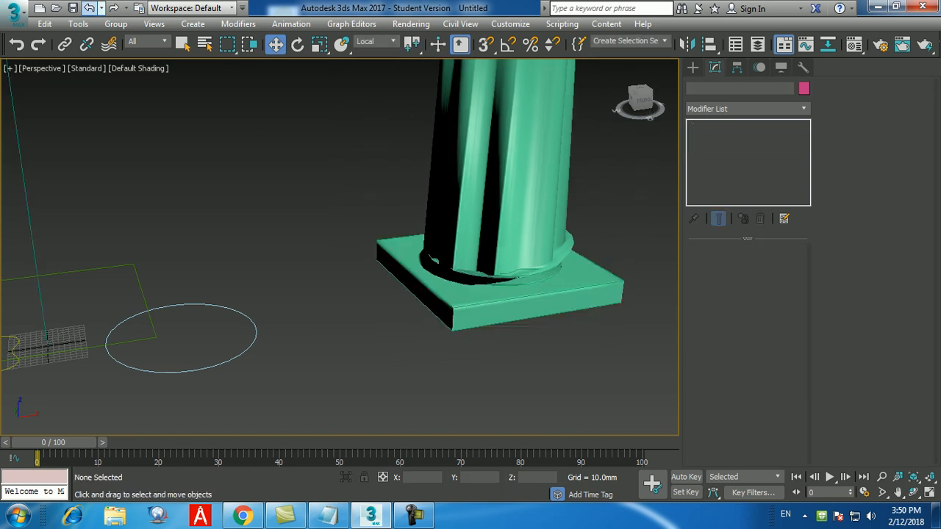
pyautogui.click(88, 7)
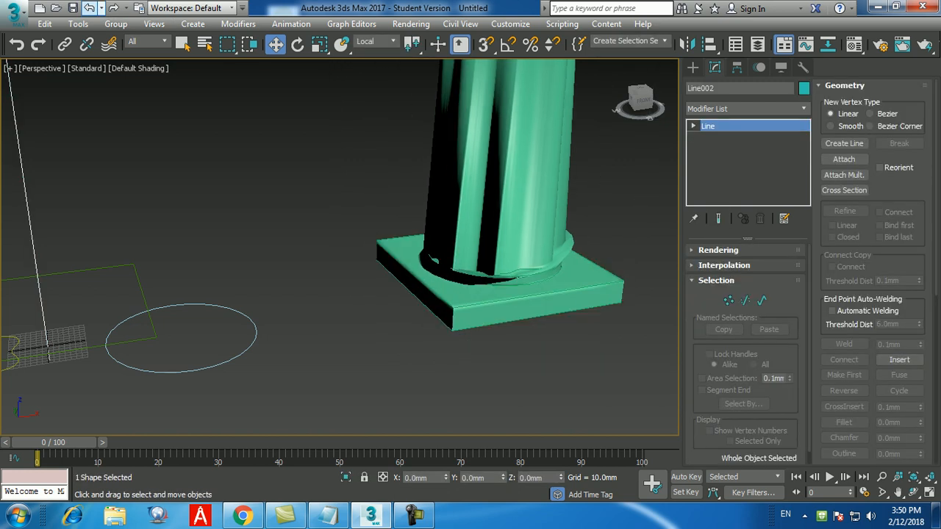
pyautogui.click(88, 7)
pyautogui.click(88, 7)
pyautogui.click(88, 8)
pyautogui.click(88, 7)
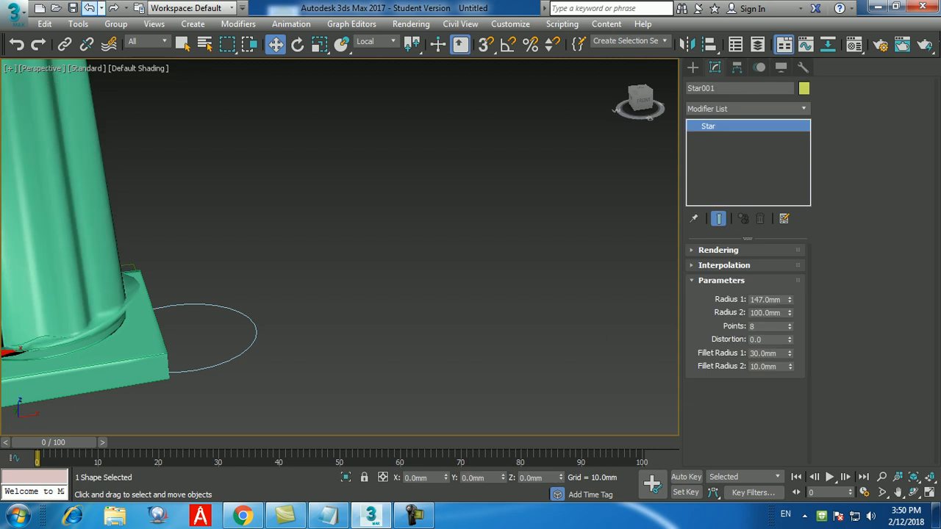
pyautogui.click(89, 7)
pyautogui.click(88, 7)
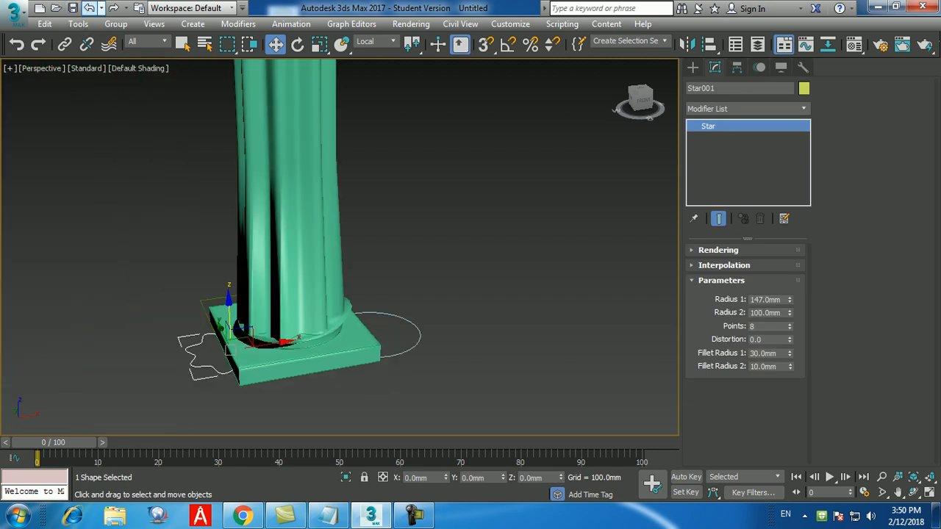
pyautogui.click(89, 7)
pyautogui.click(88, 7)
pyautogui.click(88, 8)
pyautogui.click(89, 7)
pyautogui.click(88, 7)
pyautogui.click(88, 8)
pyautogui.click(88, 7)
pyautogui.click(88, 7)
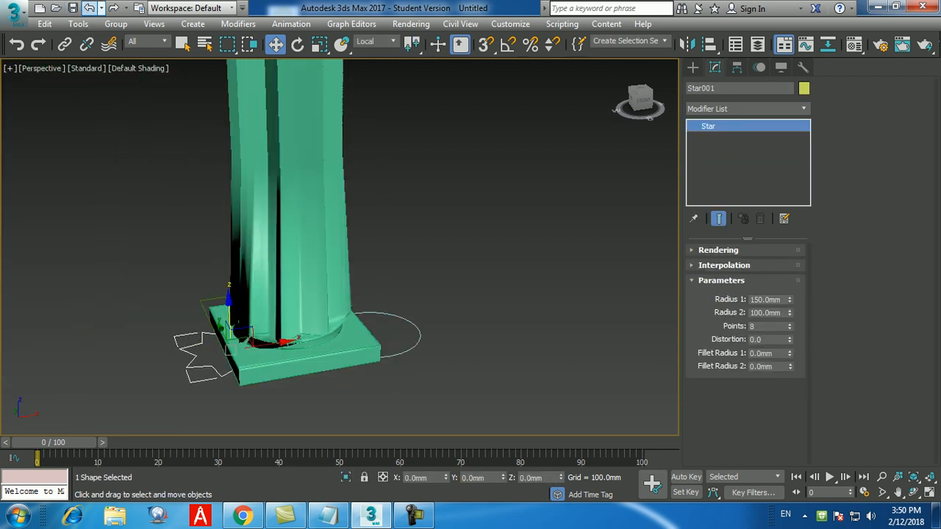
pyautogui.click(88, 7)
pyautogui.click(88, 7)
pyautogui.click(88, 7)
pyautogui.click(88, 7)
pyautogui.click(88, 7)
pyautogui.click(88, 8)
pyautogui.click(88, 8)
pyautogui.click(89, 8)
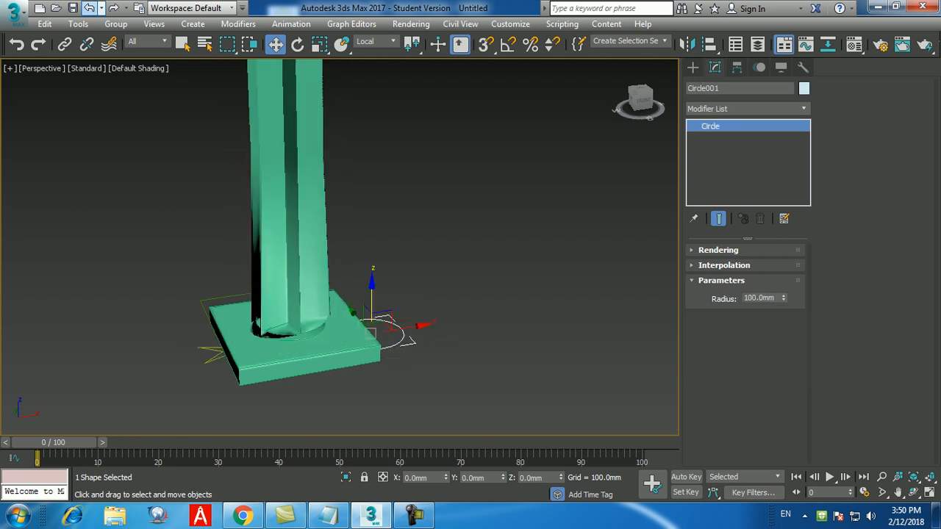
pyautogui.click(88, 8)
pyautogui.click(88, 7)
pyautogui.click(88, 7)
pyautogui.click(88, 7)
pyautogui.click(89, 8)
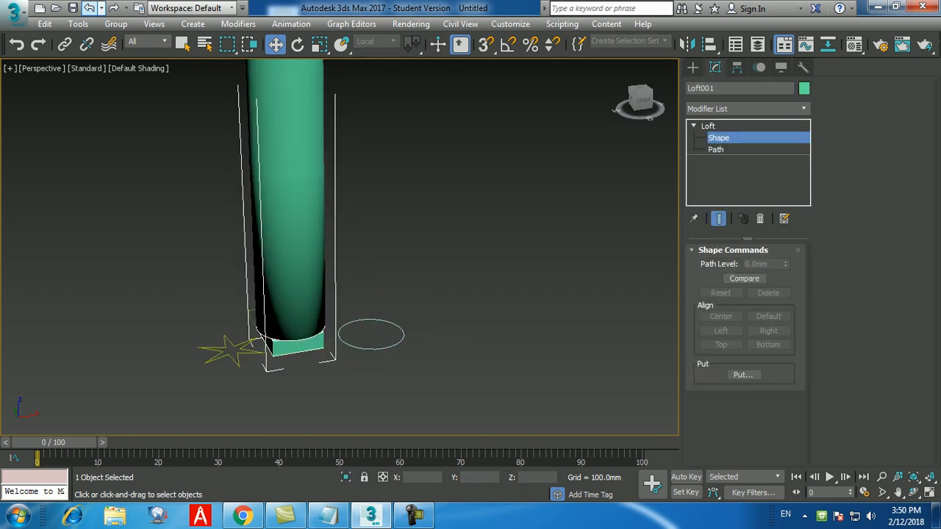
# Redo the edits up to the loft with a wide square base, a circular ring and a sharp-edged star shaft.
pyautogui.click(113, 8)
pyautogui.click(114, 8)
pyautogui.click(114, 8)
pyautogui.click(113, 8)
pyautogui.click(113, 8)
pyautogui.click(113, 8)
pyautogui.click(114, 8)
pyautogui.hotkey('ctrl', 'y')
pyautogui.hotkey('ctrl', 'y')
pyautogui.hotkey('ctrl', 'y')
pyautogui.scroll(-5, 363, 239)
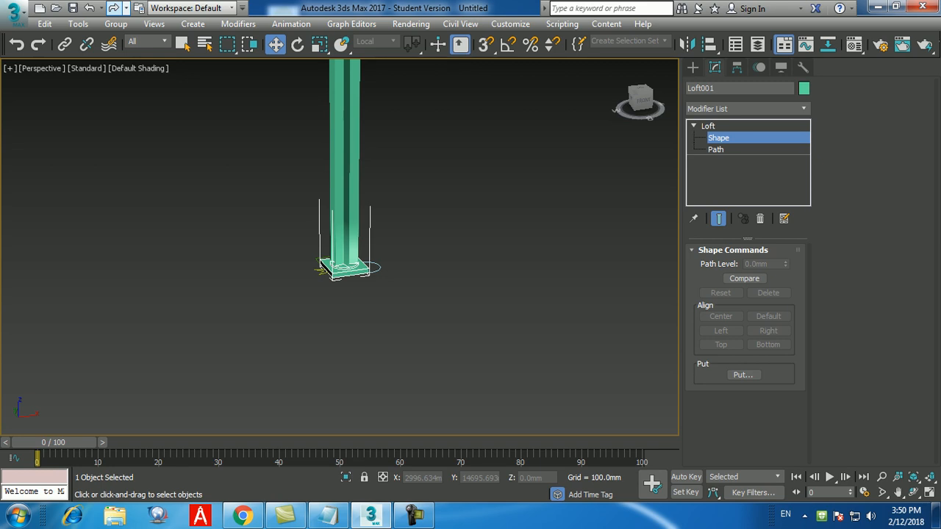
pyautogui.scroll(5, 373, 182)
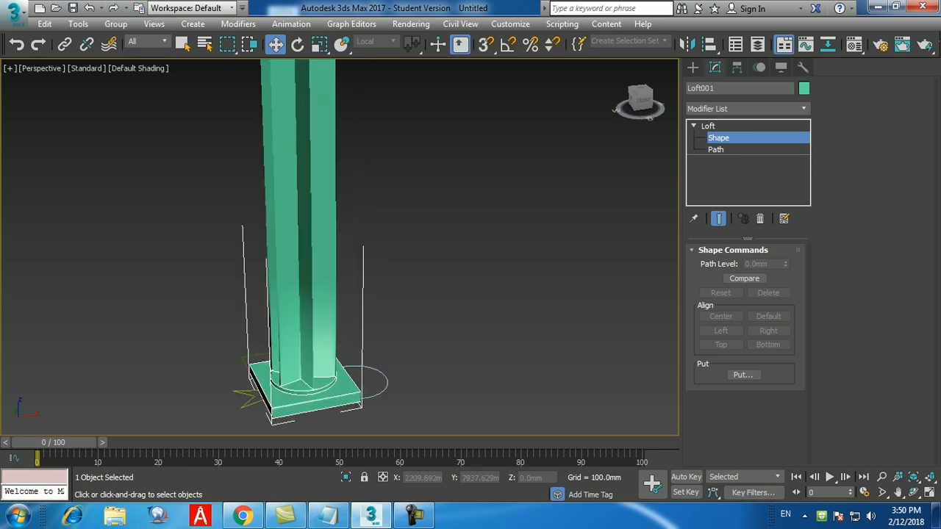
pyautogui.scroll(-5, 337, 197)
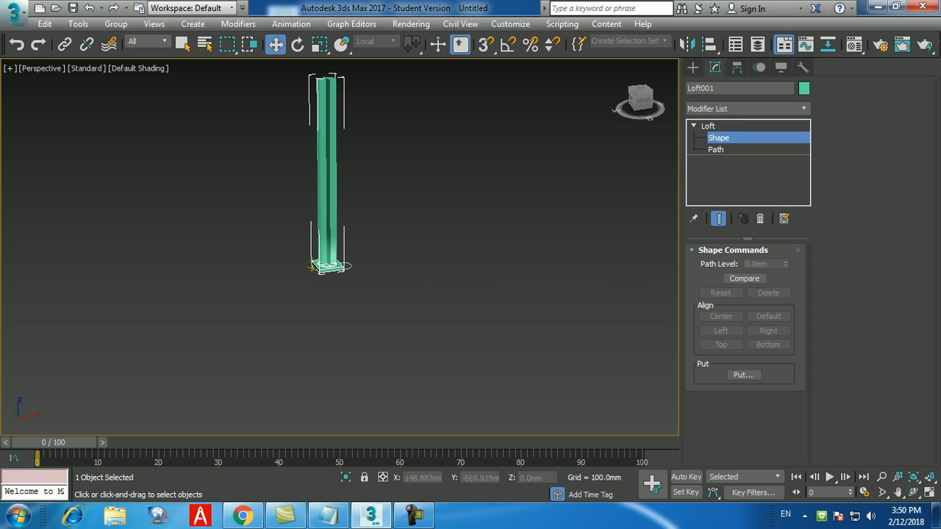
pyautogui.scroll(2, 266, 218)
# Leave Shape editing, move the loft along X away from its source shapes and open its modify parameters.
pyautogui.click(693, 68)
pyautogui.moveTo(400, 154); pyautogui.dragTo(551, 139)
pyautogui.scroll(5, 504, 247)
pyautogui.moveTo(503, 247); pyautogui.dragTo(439, 144, button='middle')
pyautogui.click(388, 161)
pyautogui.click(441, 184)
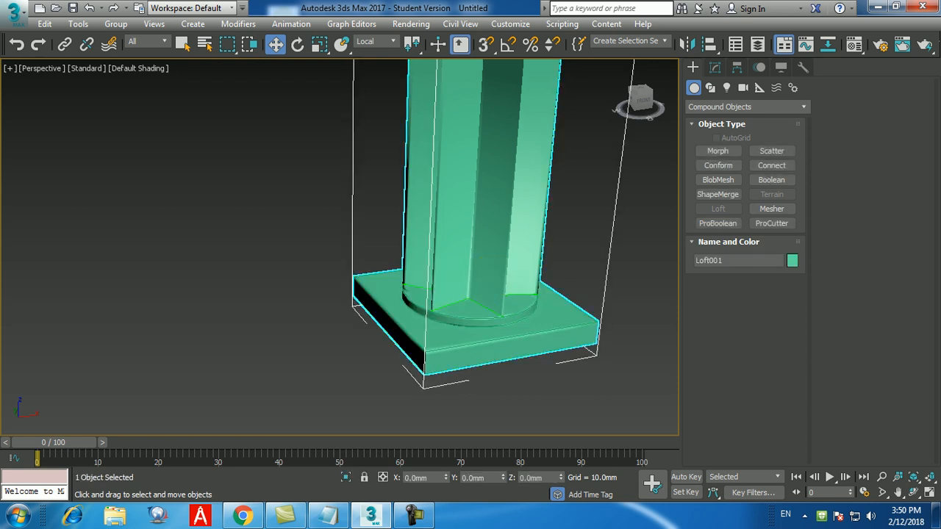
pyautogui.click(715, 67)
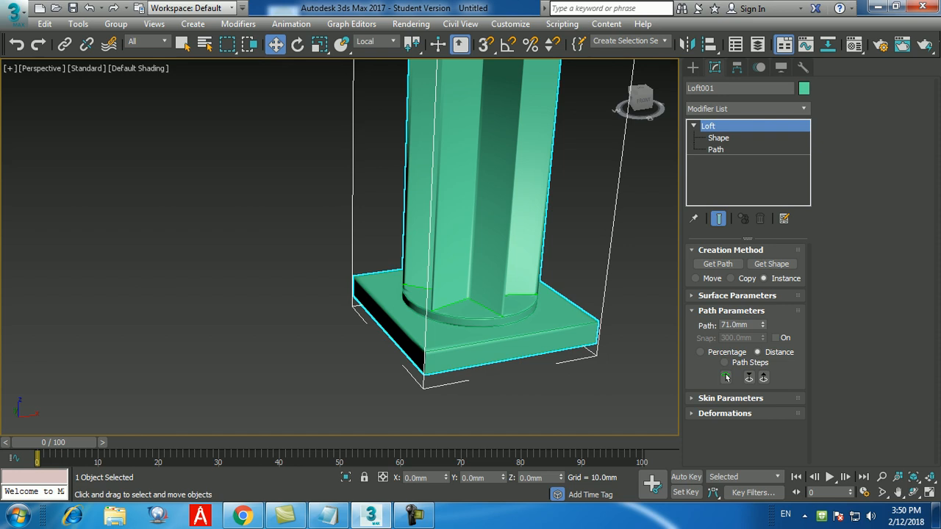
# Select the source rectangle beside the loft column and add an Edit Spline modifier to it.
pyautogui.scroll(-6, 338, 242)
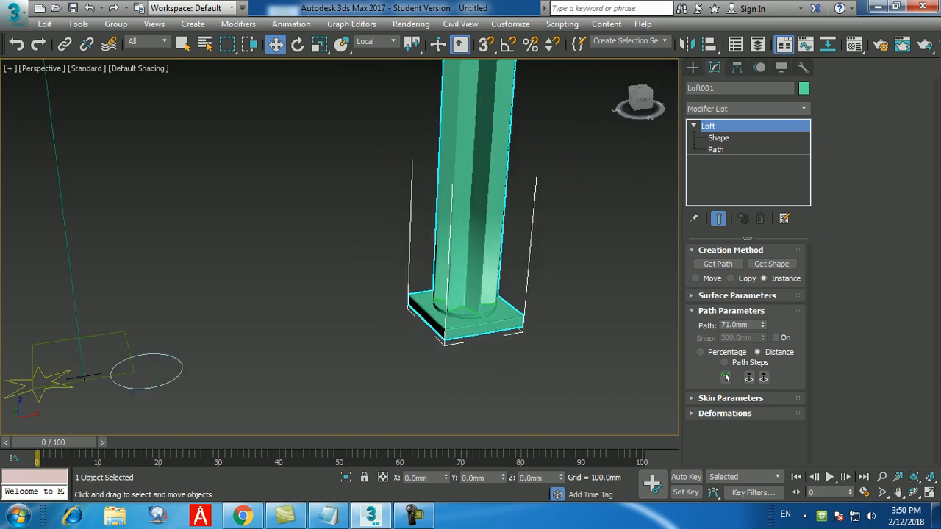
pyautogui.click(216, 317)
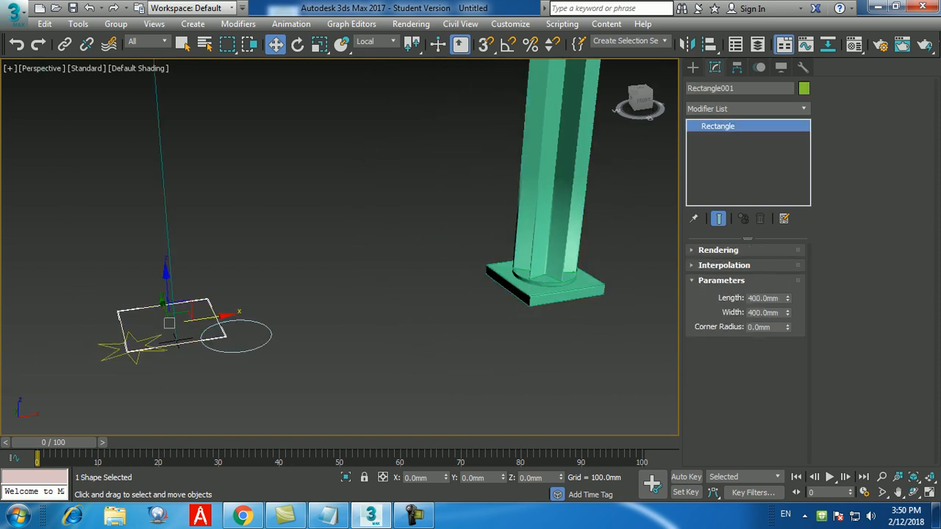
pyautogui.moveTo(338, 242); pyautogui.dragTo(430, 228, button='middle')
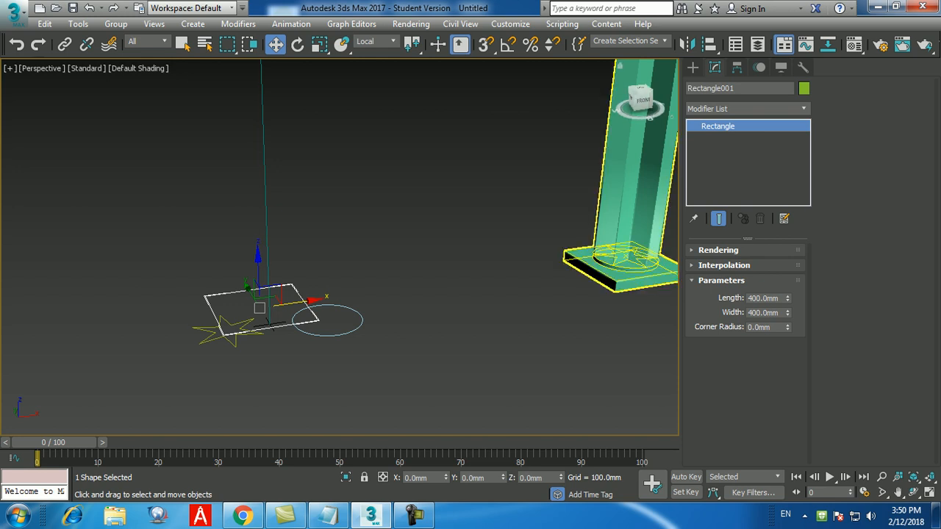
pyautogui.click(746, 109)
pyautogui.scroll(-1, 742, 134)
pyautogui.press('e')
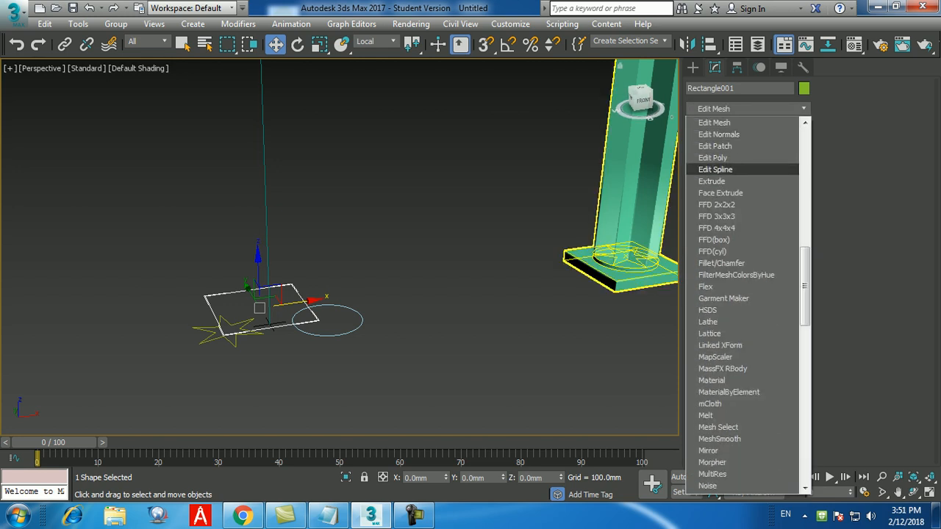
pyautogui.click(715, 170)
pyautogui.click(728, 271)
pyautogui.click(745, 270)
pyautogui.click(280, 326)
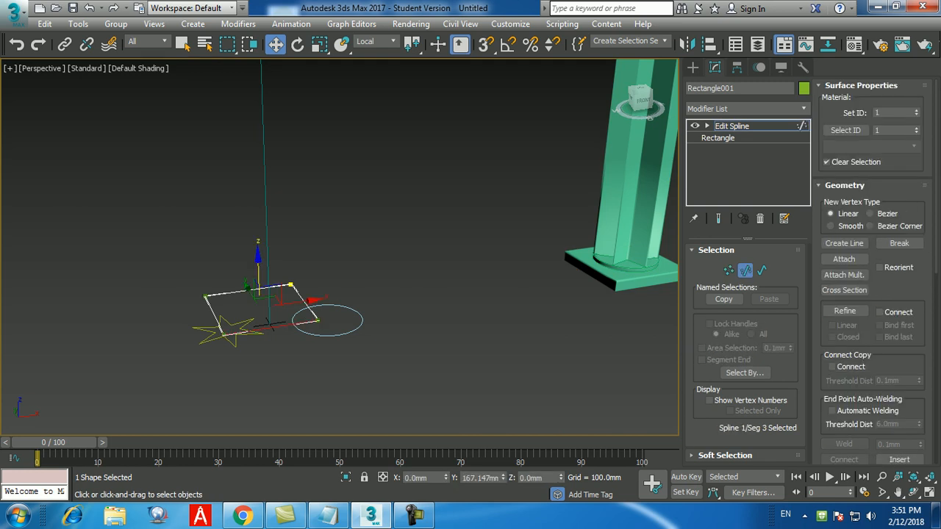
pyautogui.keyDown('alt'); pyautogui.moveTo(318, 321); pyautogui.dragTo(353, 318, button='middle'); pyautogui.keyUp('alt')
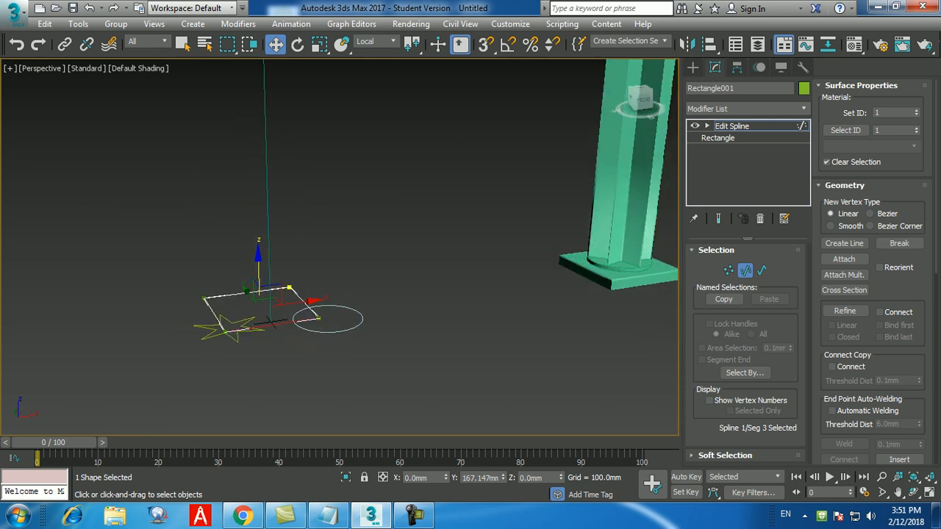
pyautogui.click(745, 270)
pyautogui.moveTo(359, 315); pyautogui.dragTo(397, 314, button='middle')
# Select all four vertices of the source rectangle, round its corners with a large freehand Fillet and leave vertex editing.
pyautogui.click(728, 270)
pyautogui.hotkey('ctrl', 'a')
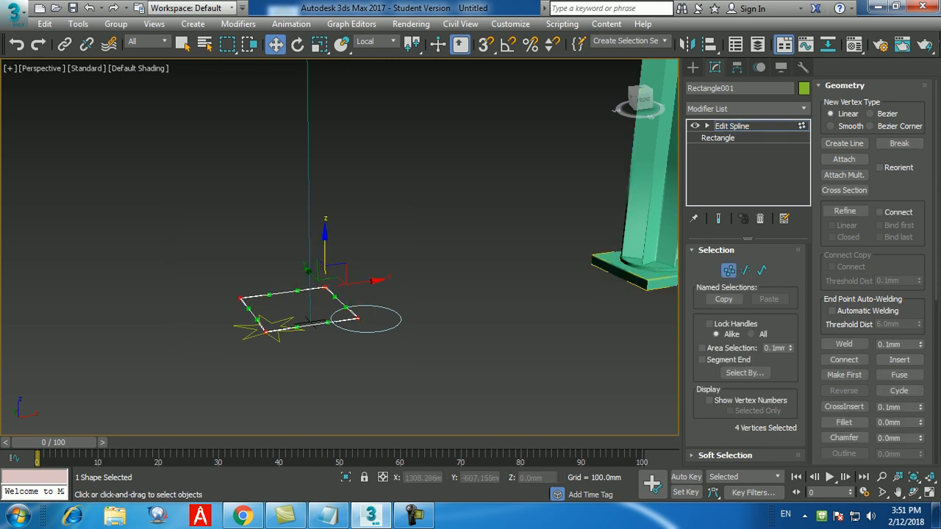
pyautogui.click(843, 423)
pyautogui.moveTo(325, 287); pyautogui.dragTo(326, 261)
pyautogui.moveTo(366, 291)
pyautogui.mouseDown()
pyautogui.moveTo(365, 269)
pyautogui.moveTo(366, 284)
pyautogui.mouseUp()
pyautogui.moveTo(515, 347); pyautogui.dragTo(413, 375, button='middle')
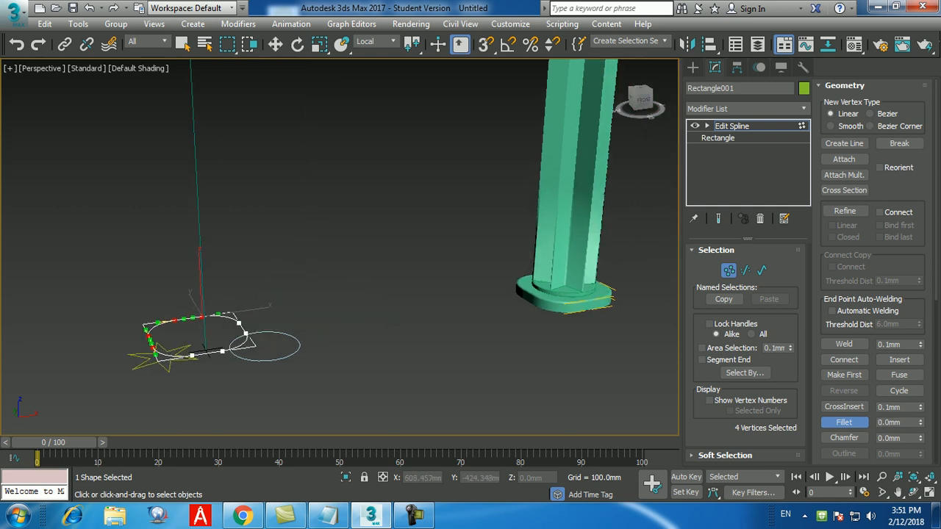
pyautogui.click(692, 67)
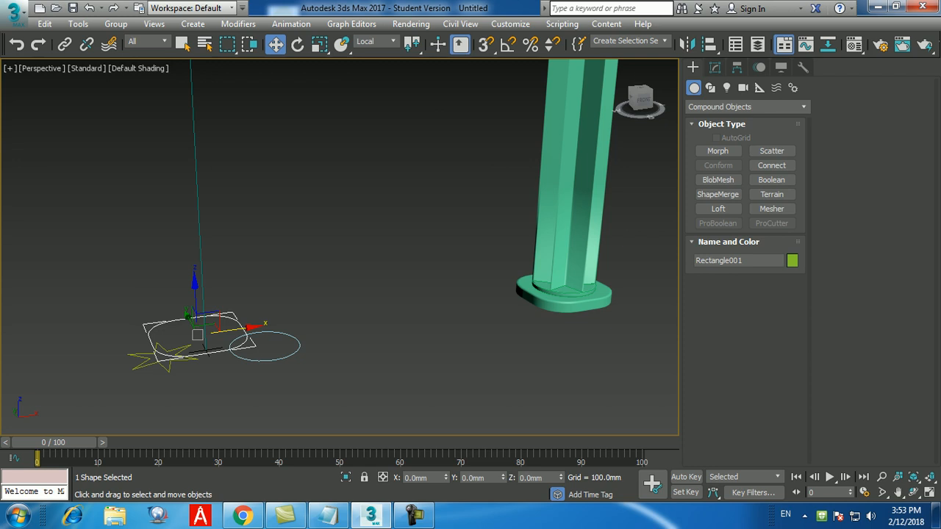
pyautogui.click(413, 516)
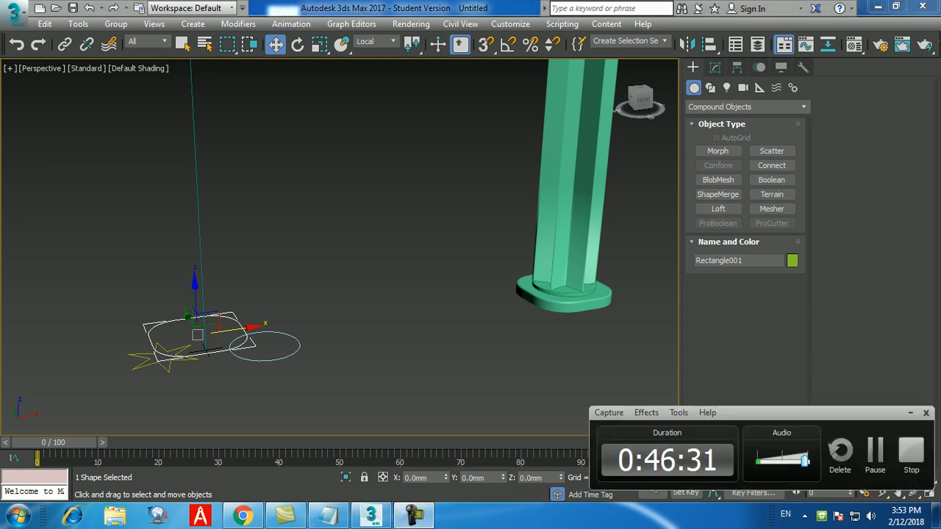